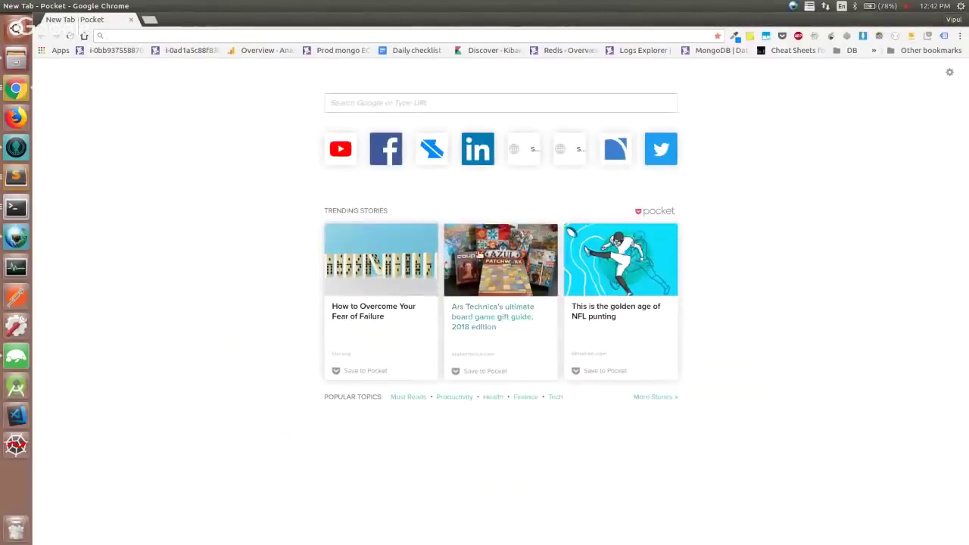
- Open the Streak site, log in with Kite and start creating a new algo
left_click(432, 149)
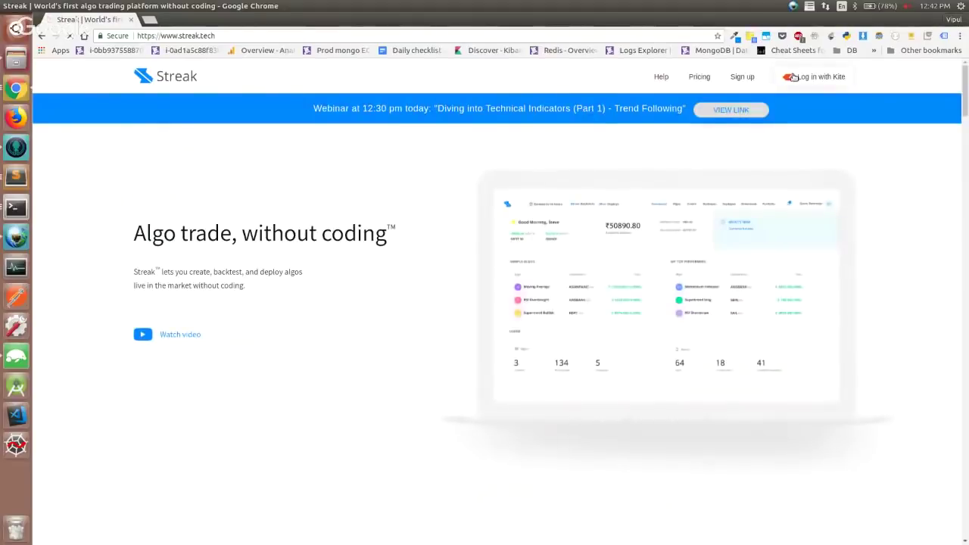
left_click(792, 77)
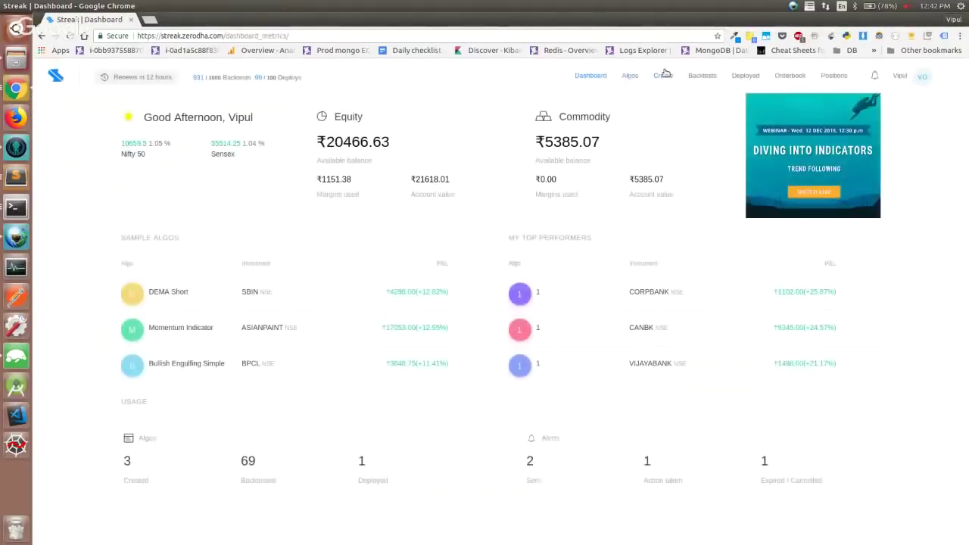
left_click(663, 75)
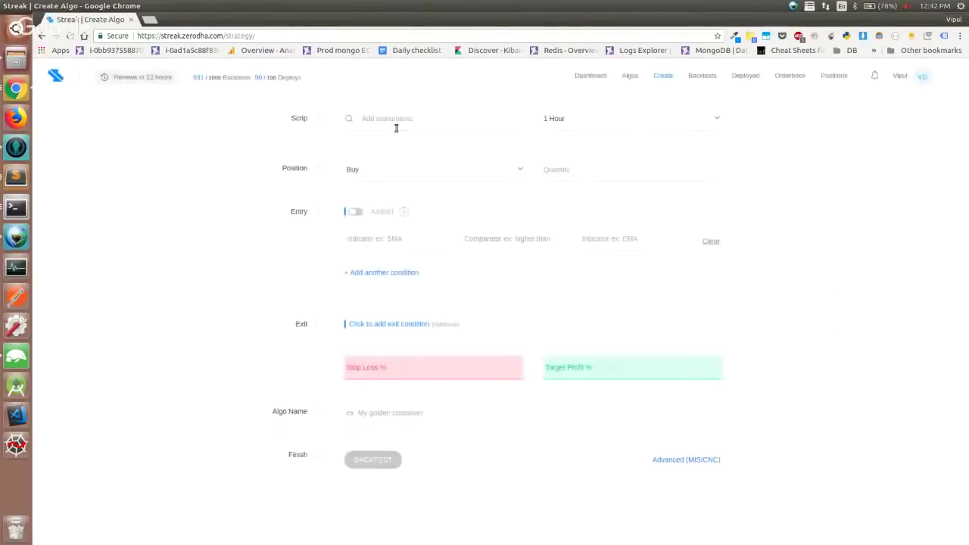
- Add SBIN NSE and WIPRO NSE as the algo's instruments
type("sbin nse")
key("Return")
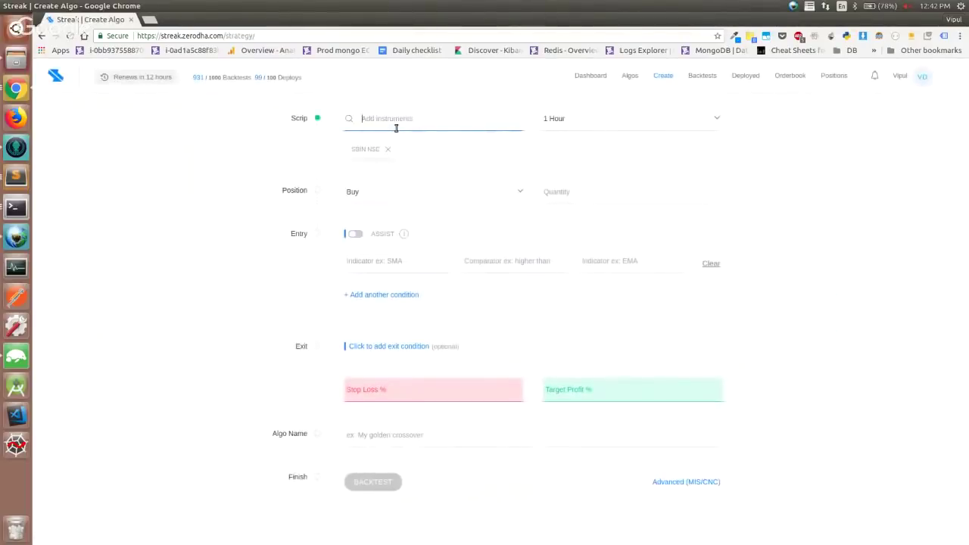
type("wipro nse")
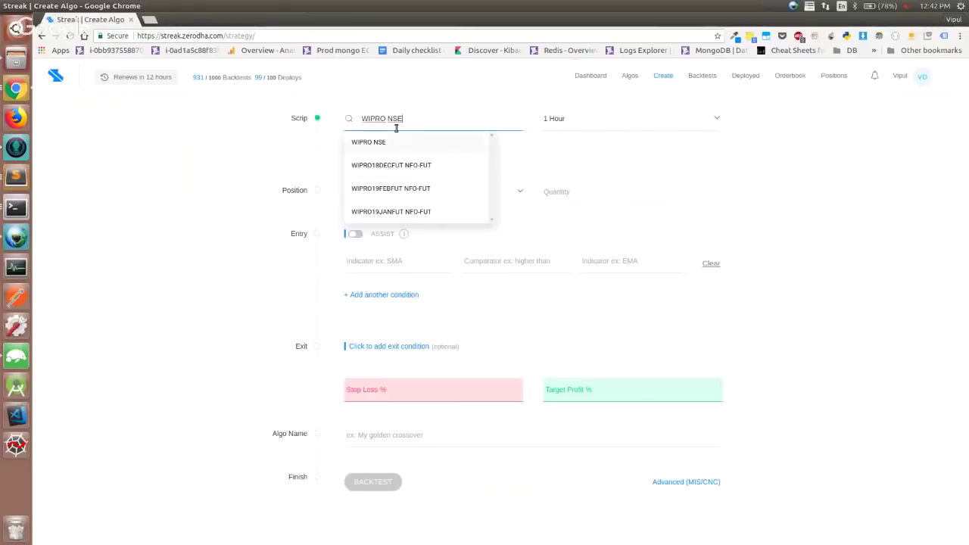
key("Return")
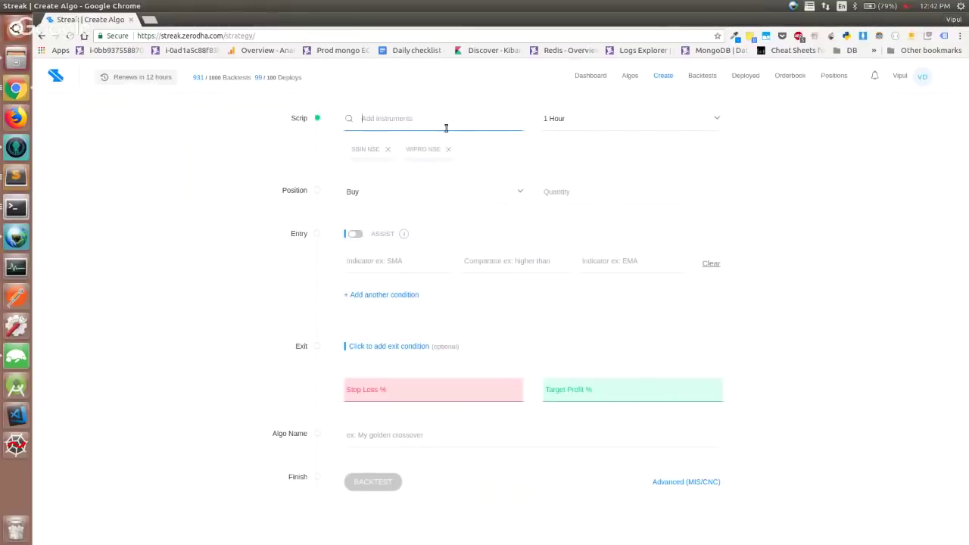
- Set the candle interval to 15 Minutes and the position to Sell with a quantity of 100
left_click(635, 125)
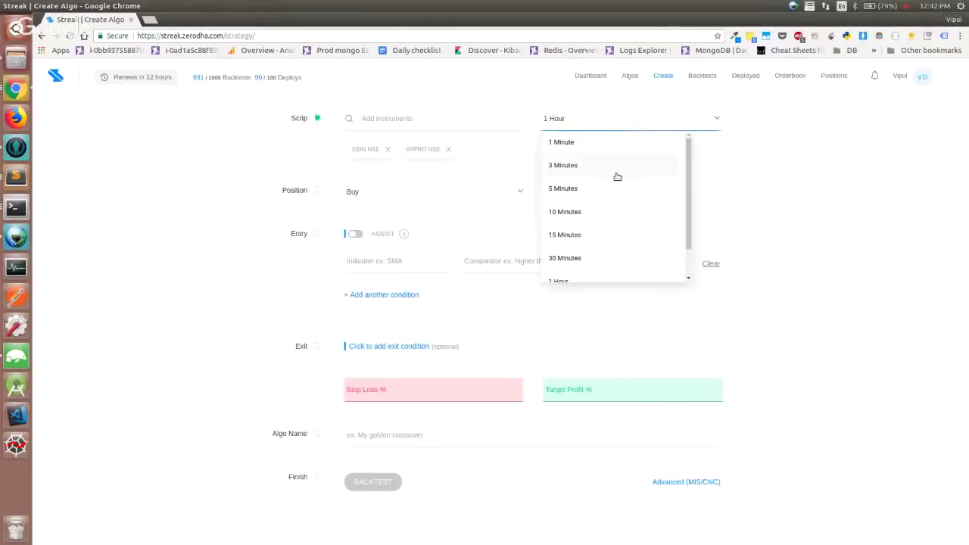
left_click(616, 234)
left_click(597, 198)
type("1")
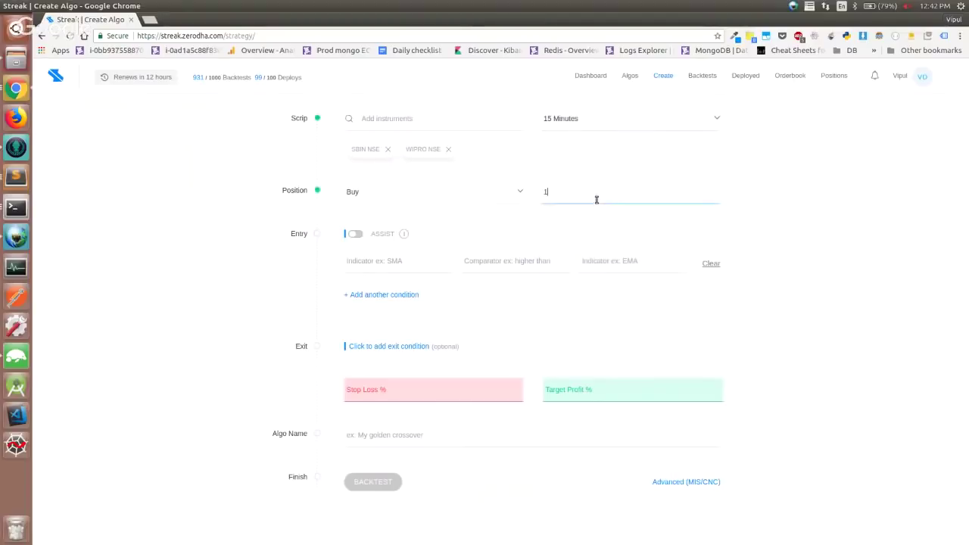
type("00")
key("Tab")
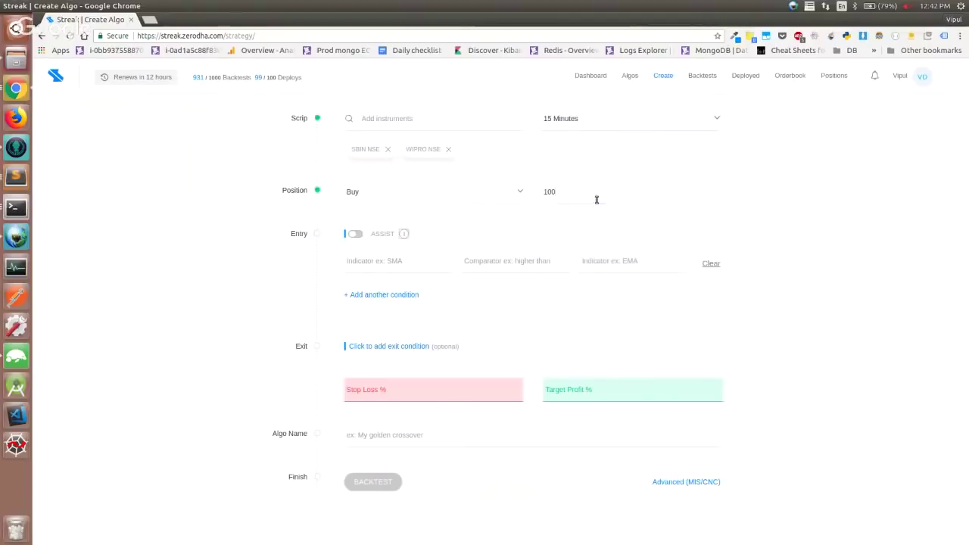
left_click(403, 199)
left_click(402, 241)
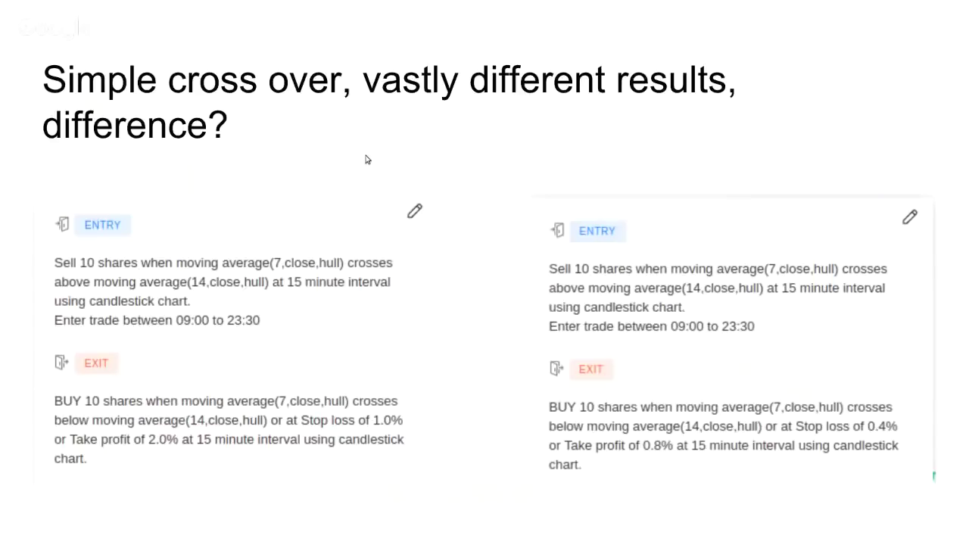
key("Right")
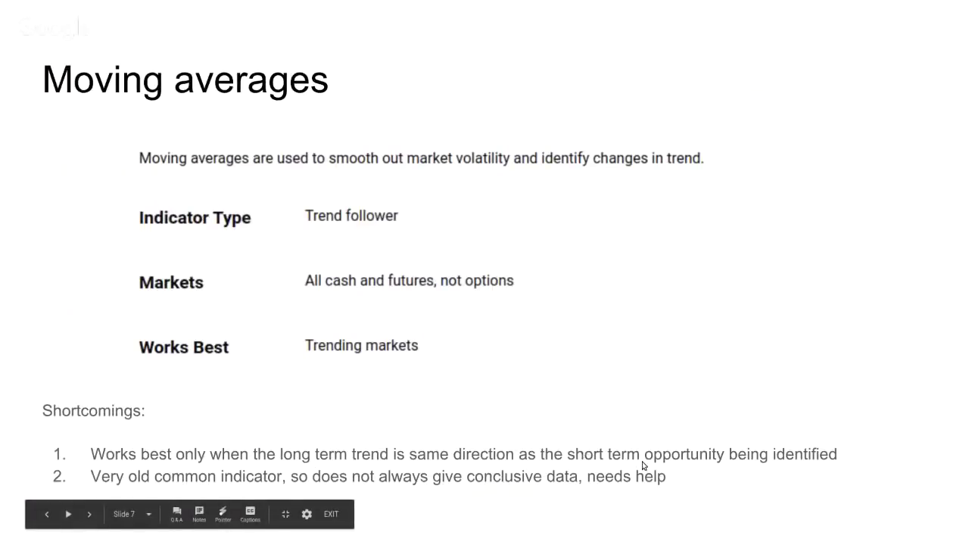
- On the Kite SBIN chart, apply the 14-period Hull moving average and enlarge the price pane by shrinking the Volume and ADX panes
key("alt+Tab")
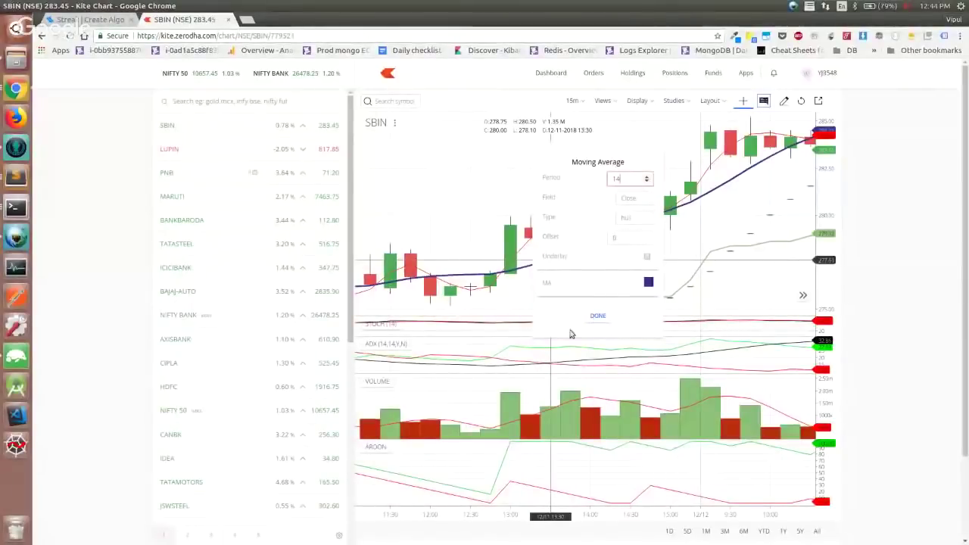
left_click(597, 316)
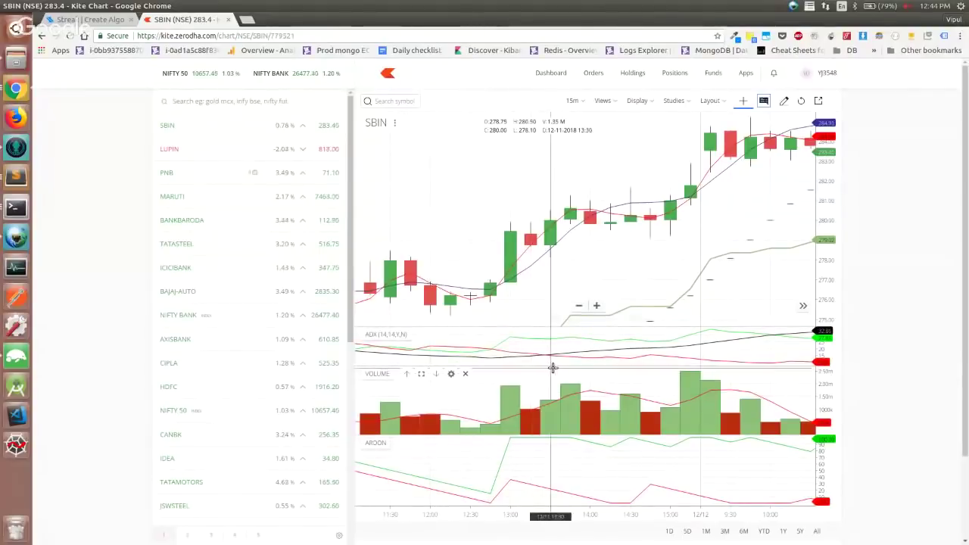
left_click_drag(553, 367, 556, 430)
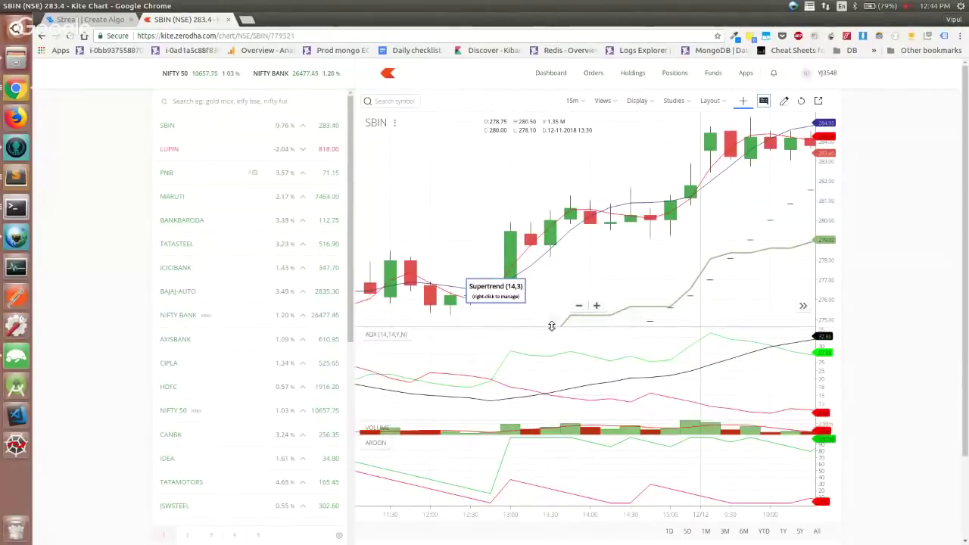
left_click_drag(552, 326, 555, 405)
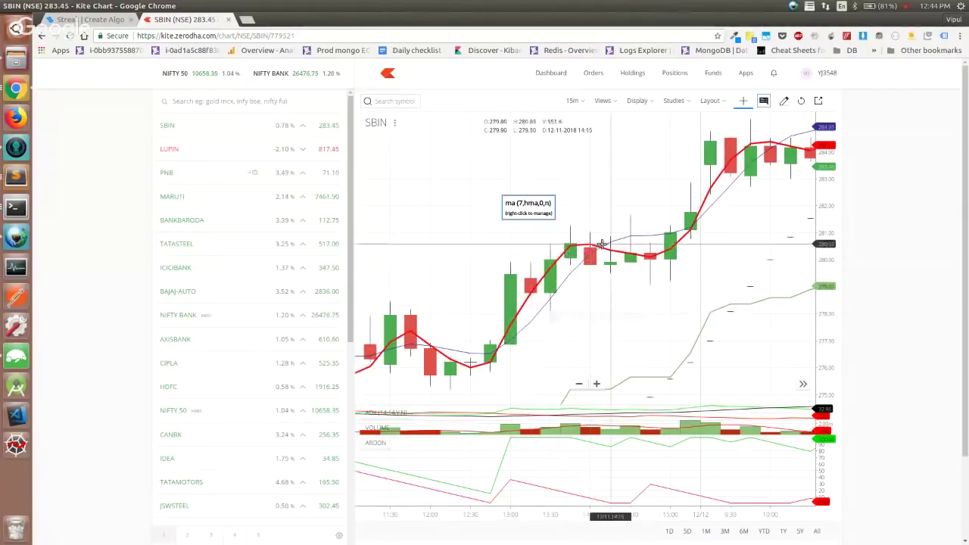
- Return to the Streak algo form and set the stop loss to 1% and the target profit to 2%
key("ctrl+shift+Tab")
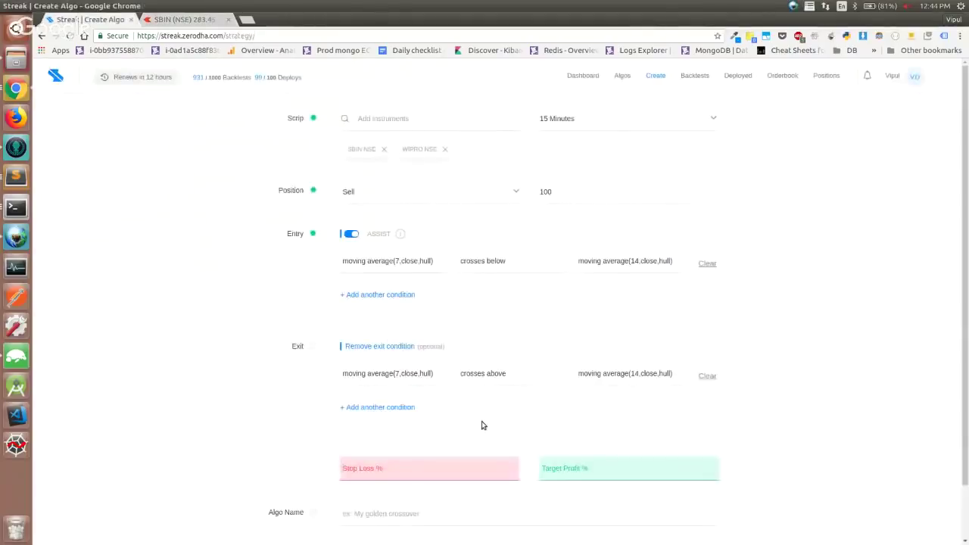
left_click(458, 463)
type("1")
type("2")
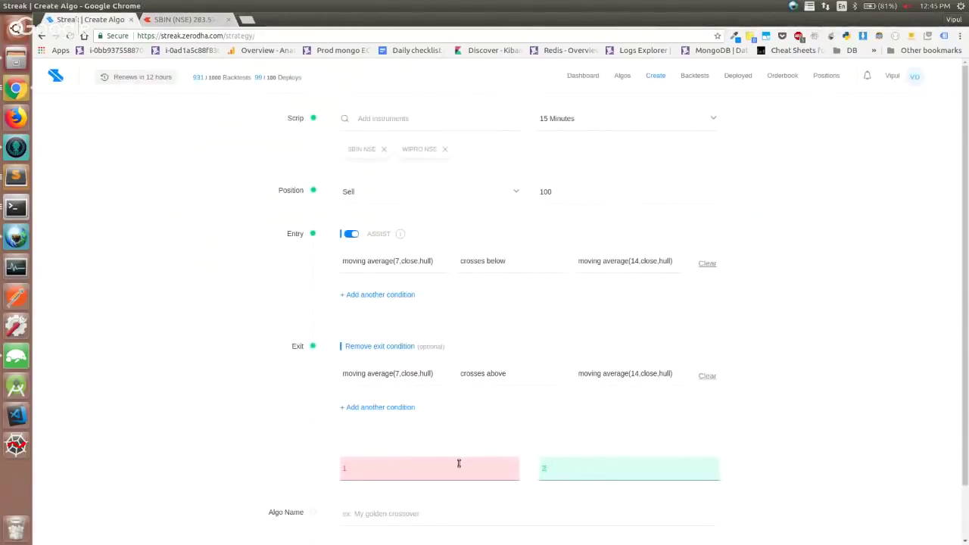
- Name the algo "Sample hull crossover" and run its backtest
scroll(459, 337, "down", 1)
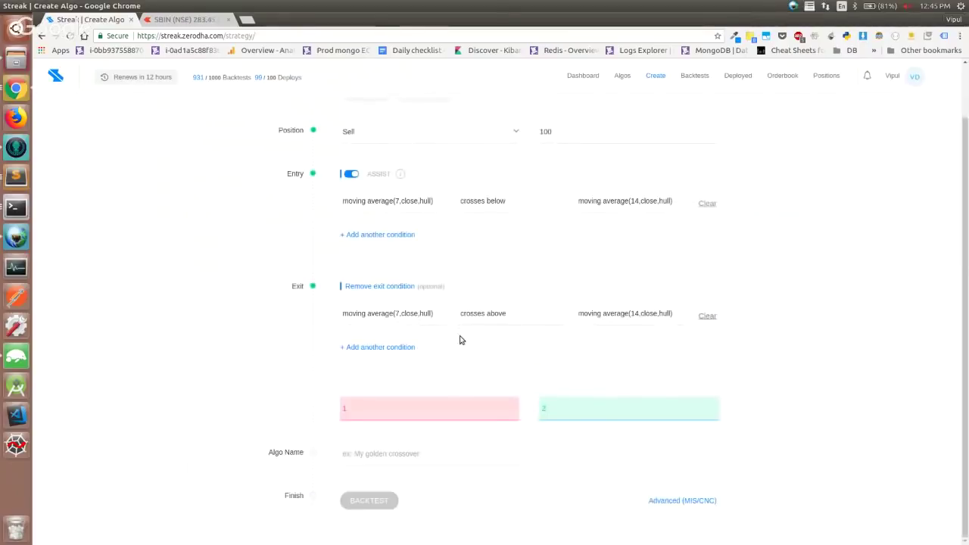
left_click(356, 452)
type("Sample hull crossover")
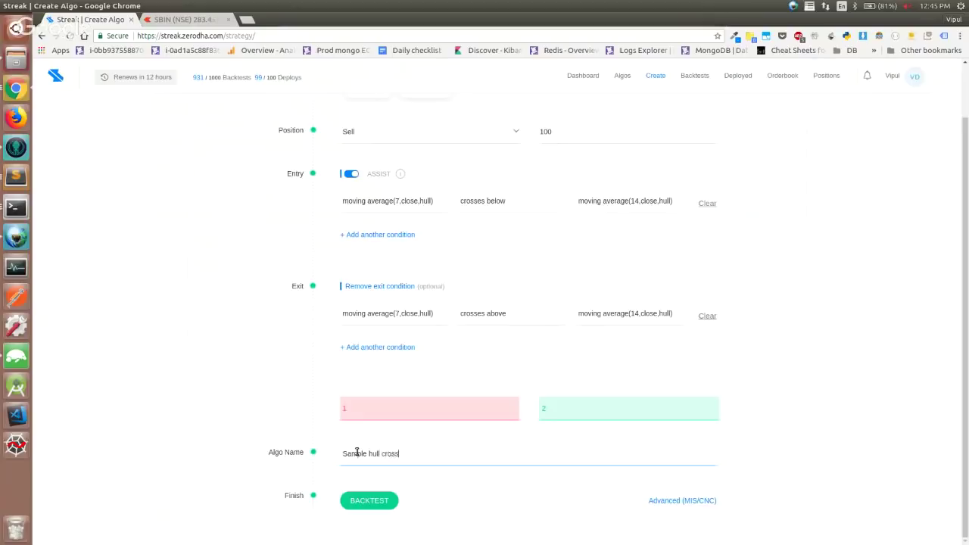
left_click(356, 501)
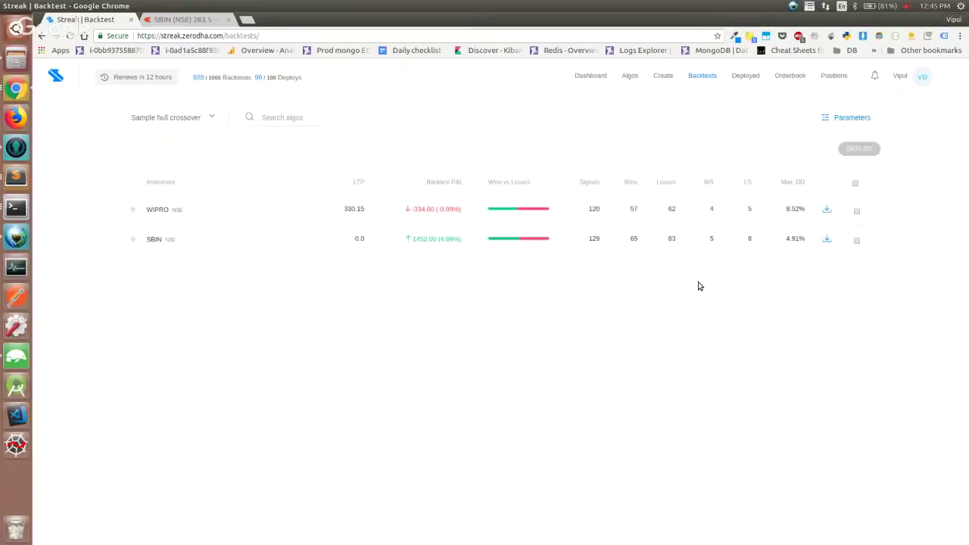
- Expand the SBIN backtest result and examine its period return and the start date in the backtest parameters
left_click(501, 242)
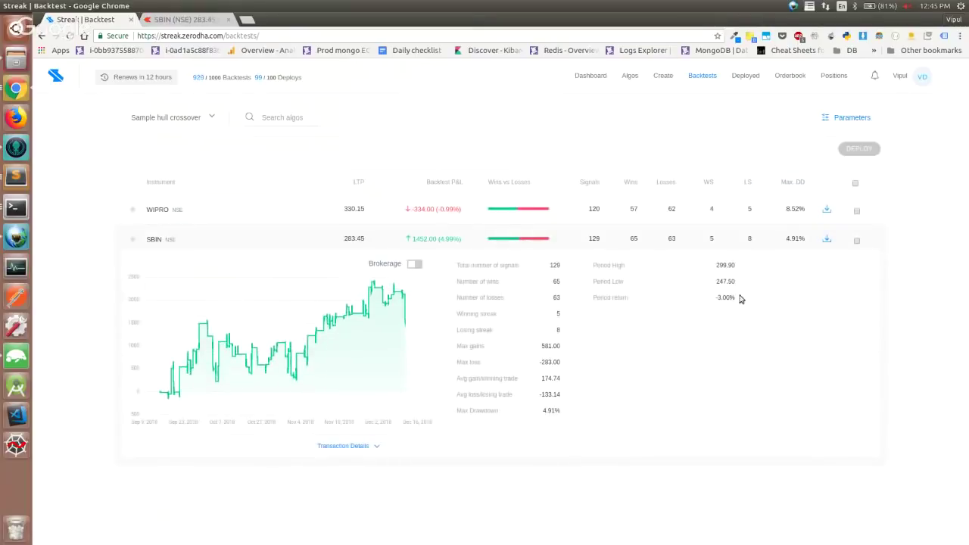
left_click_drag(740, 298, 716, 297)
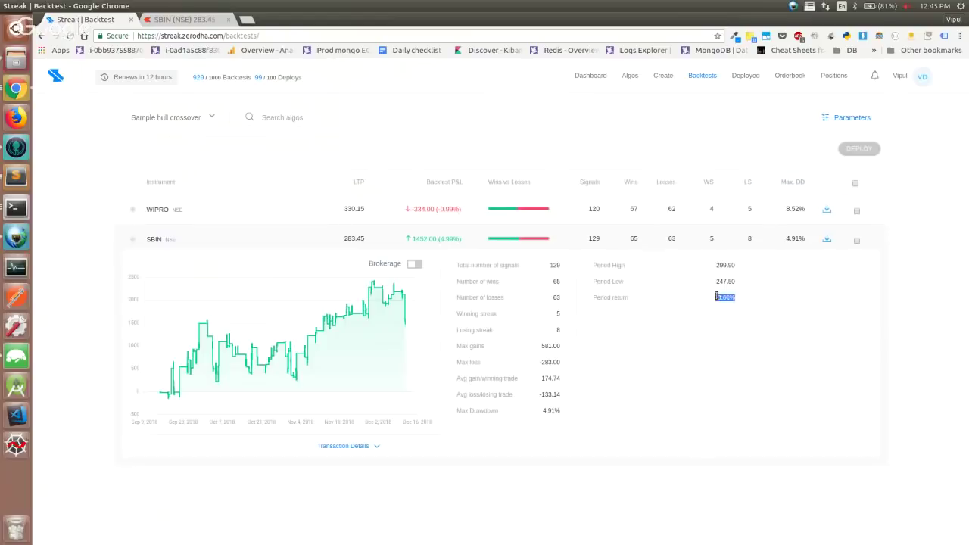
left_click(838, 117)
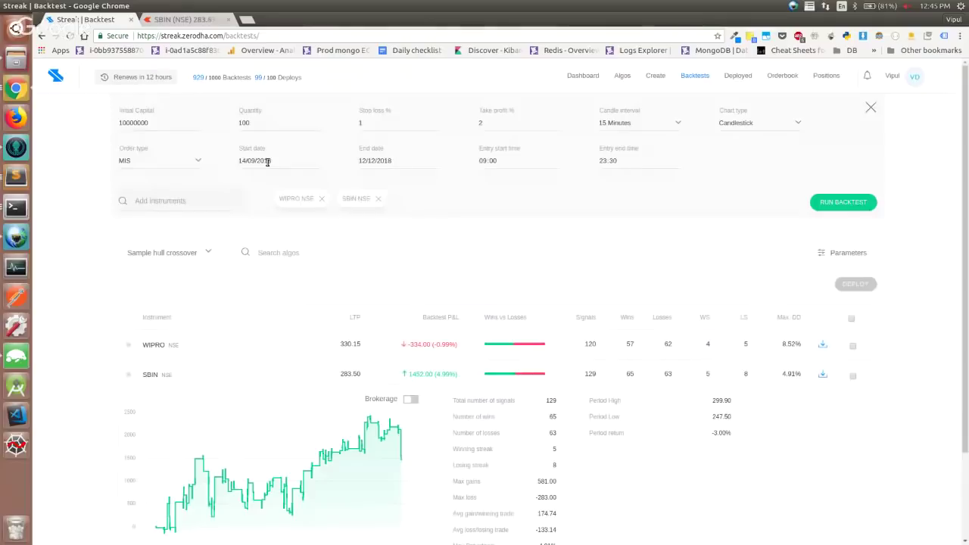
left_click(266, 162)
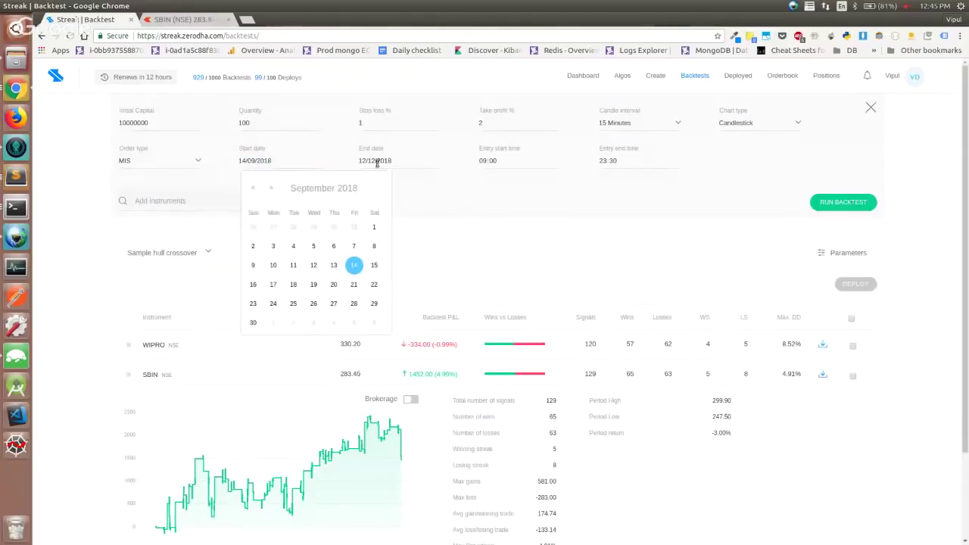
left_click(354, 265)
scroll(678, 276, "down", 3)
scroll(703, 331, "down", 1)
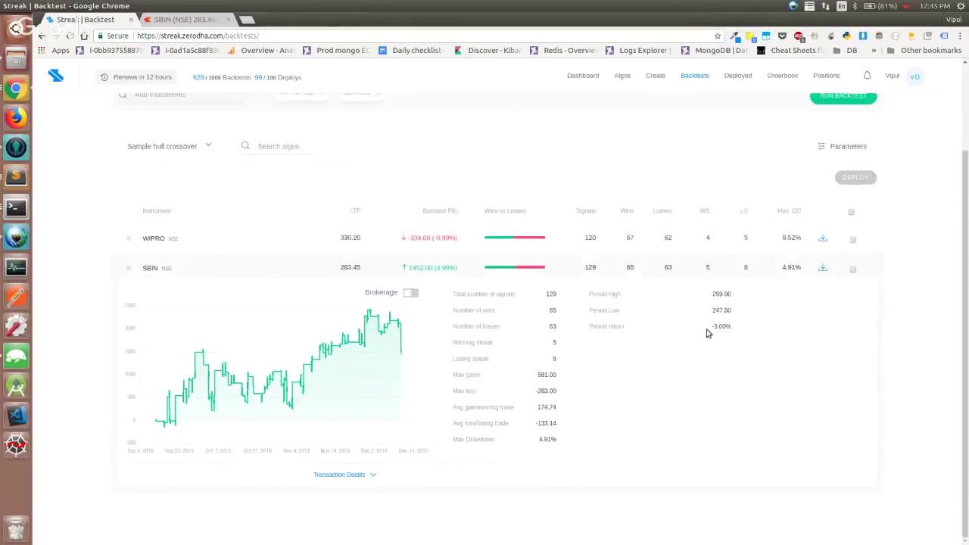
- Compare the SBIN result with and without the brokerage adjustment, and briefly view the WIPRO result's details
left_click(411, 294)
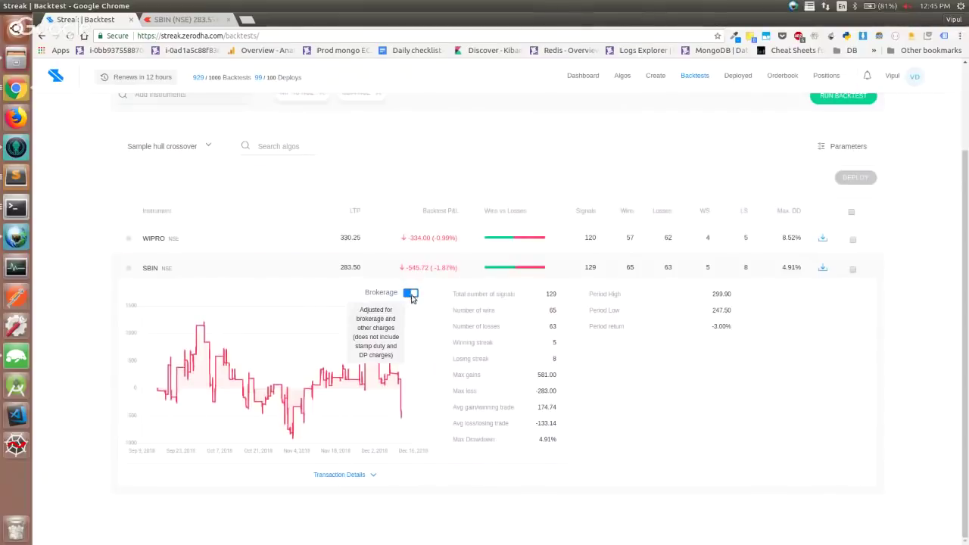
left_click(411, 294)
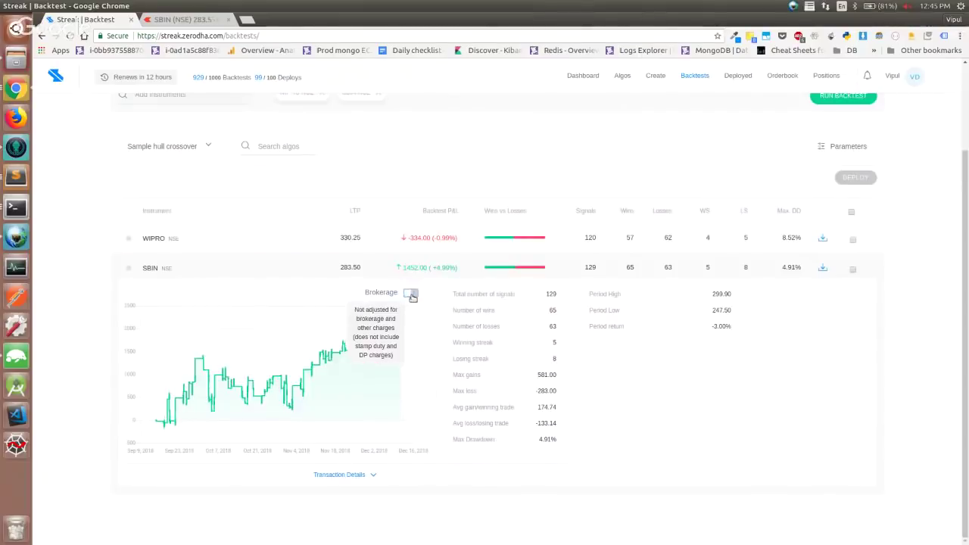
left_click(472, 243)
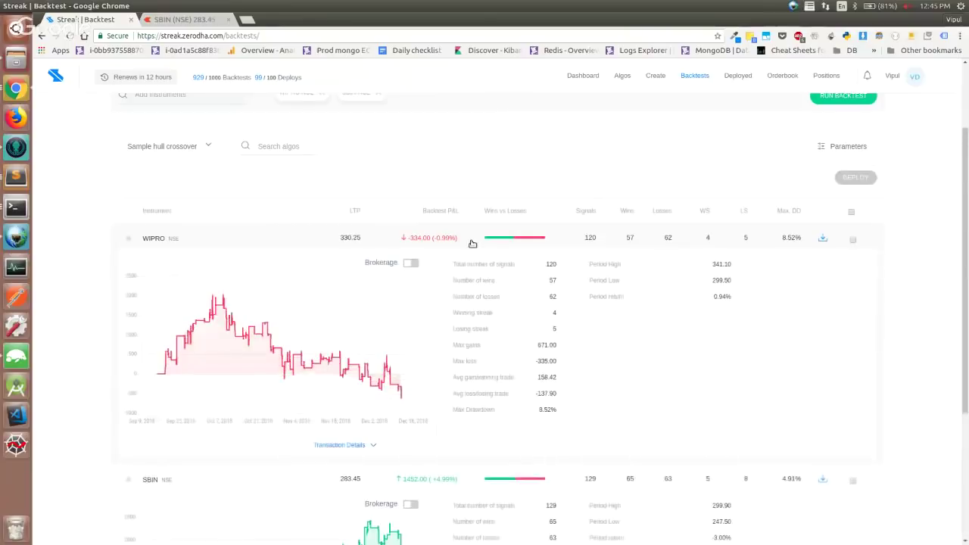
left_click(471, 243)
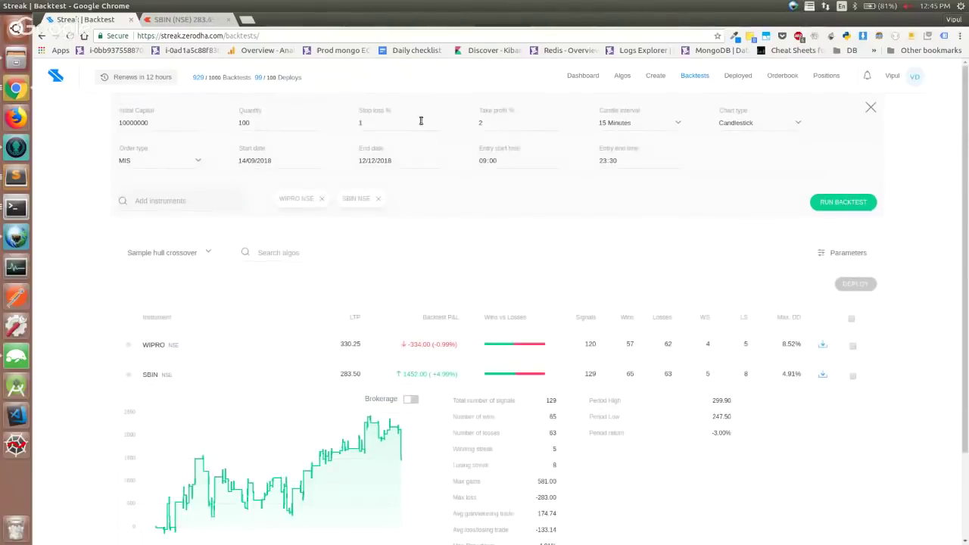
key("alt+Tab")
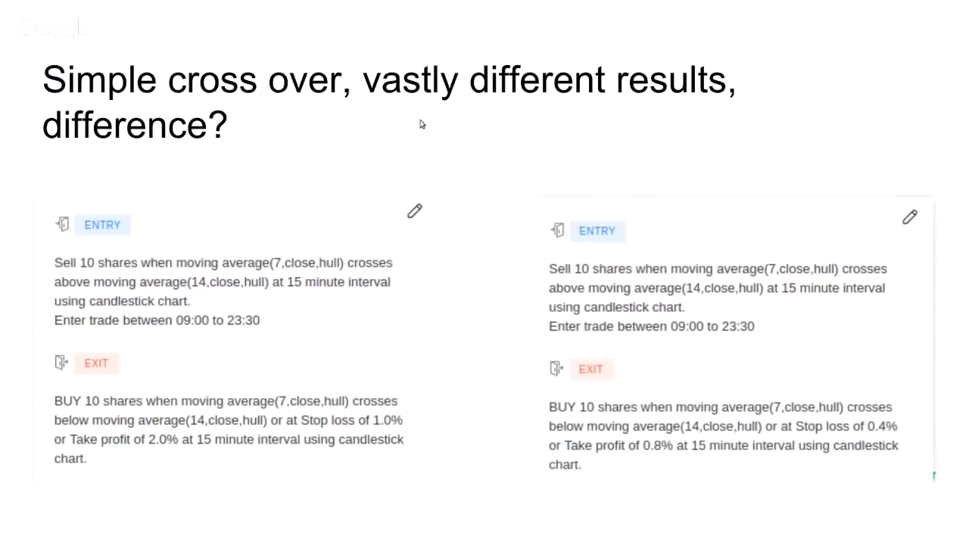
key("Right")
key("Right")
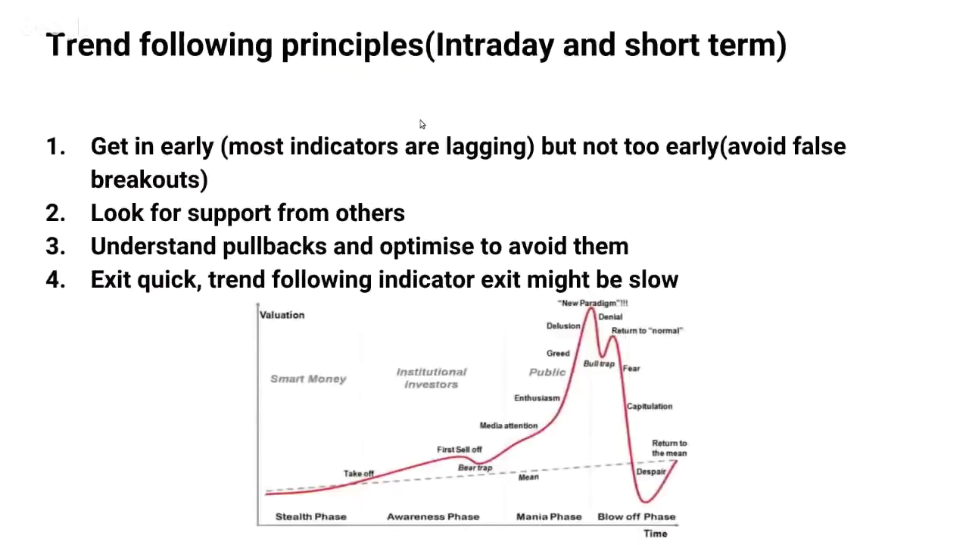
key("Right")
key("Right")
- Switch to the Kite SBIN chart and examine the latest candles around the 7- and 14-period moving average crossovers
key("alt+Tab")
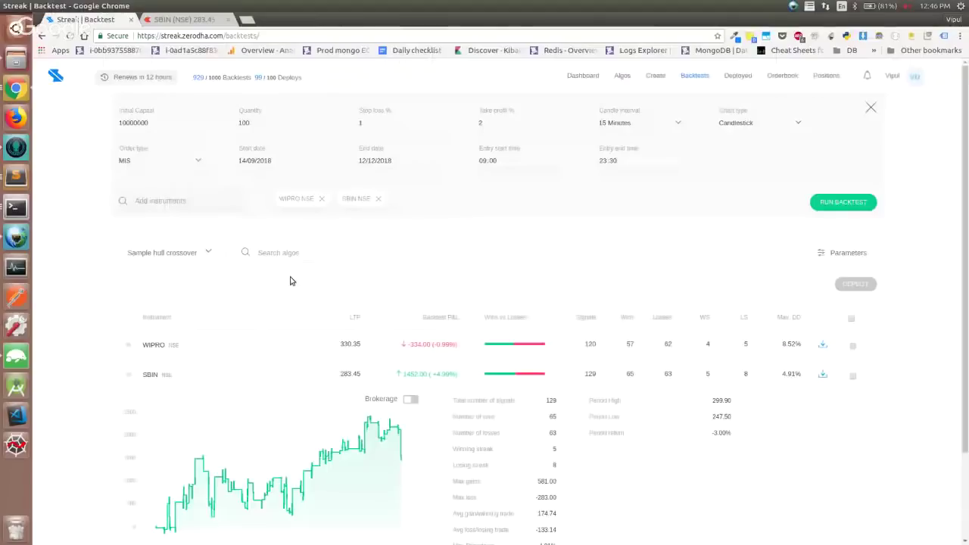
key("ctrl+Tab")
left_click(509, 348)
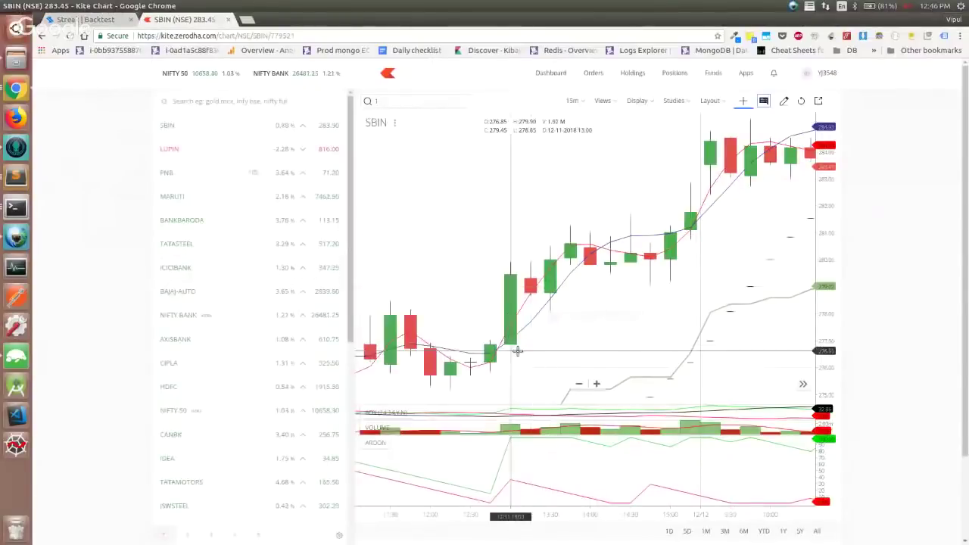
scroll(514, 350, "down", 5)
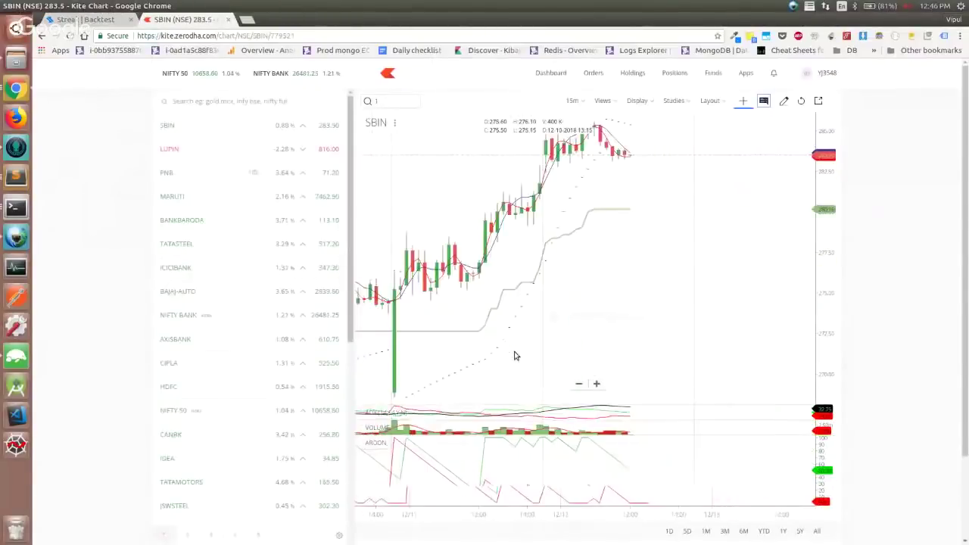
scroll(597, 146, "up", 4)
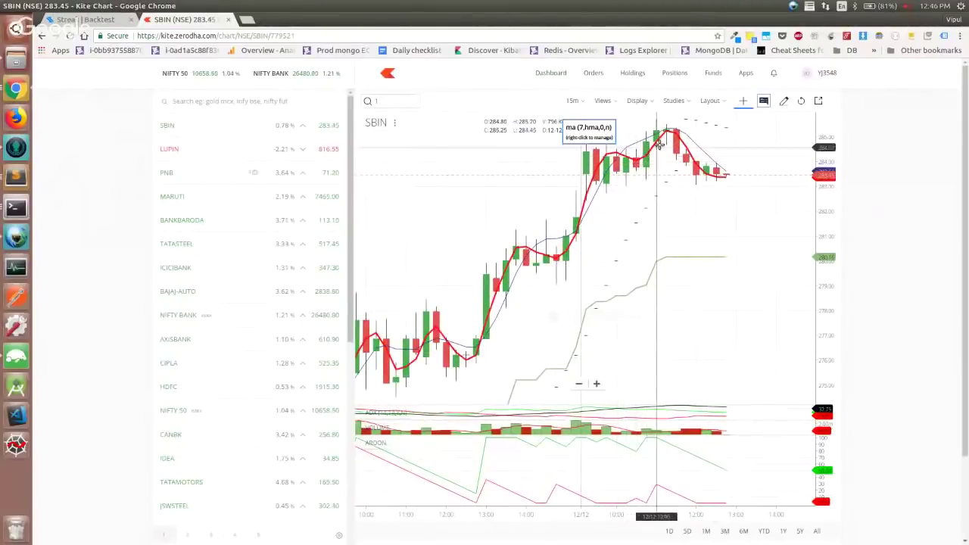
- Examine the older SBIN candles back to early December around the Hull moving average crossovers
scroll(660, 148, "left", 5)
scroll(496, 302, "left", 10)
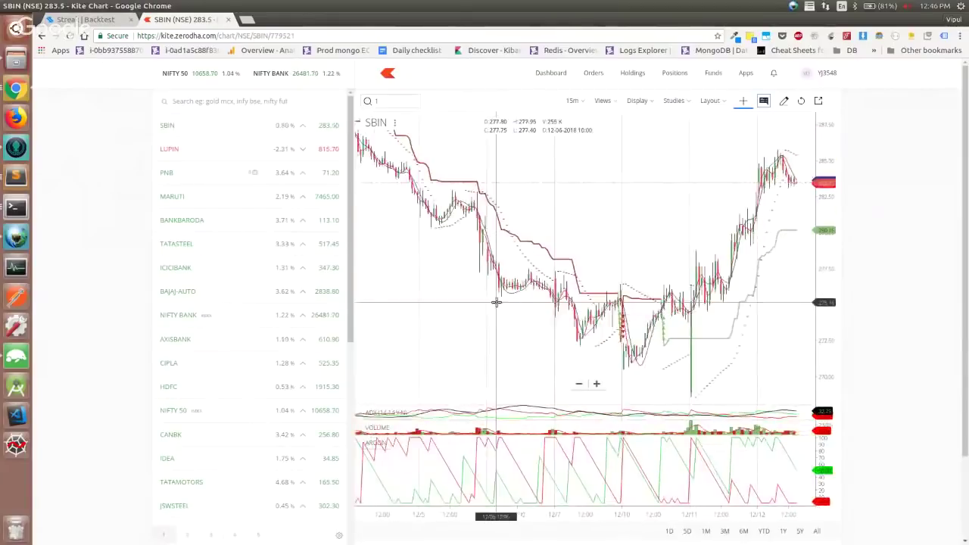
scroll(495, 302, "left", 5)
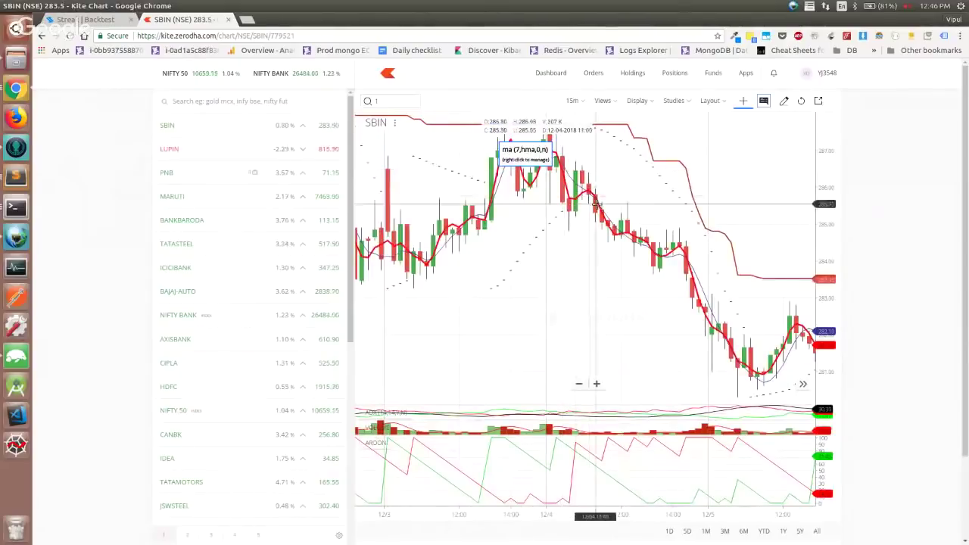
- Switch to Streak, set the stop loss to 0.4% and the take profit to 0.8%, and rerun the backtest
key("ctrl+shift+Tab")
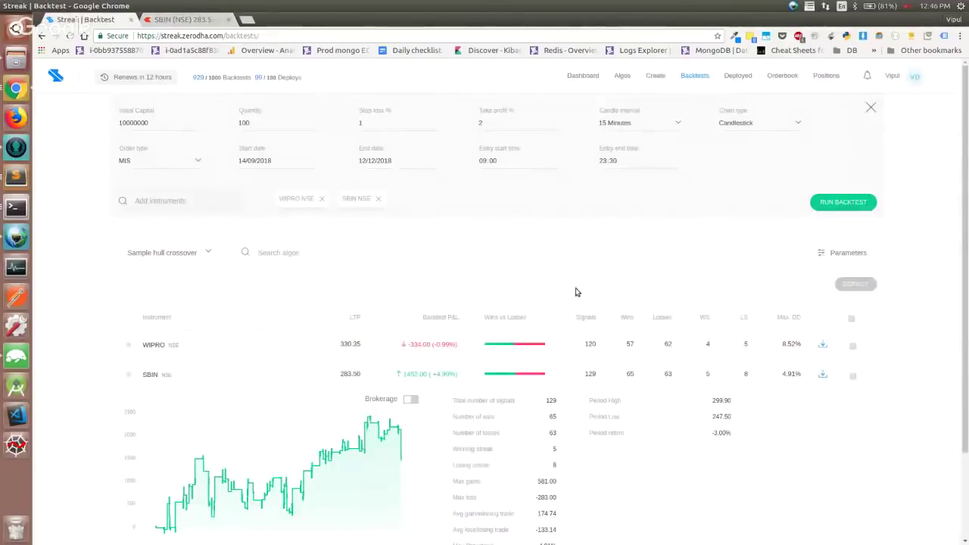
left_click_drag(413, 121, 346, 125)
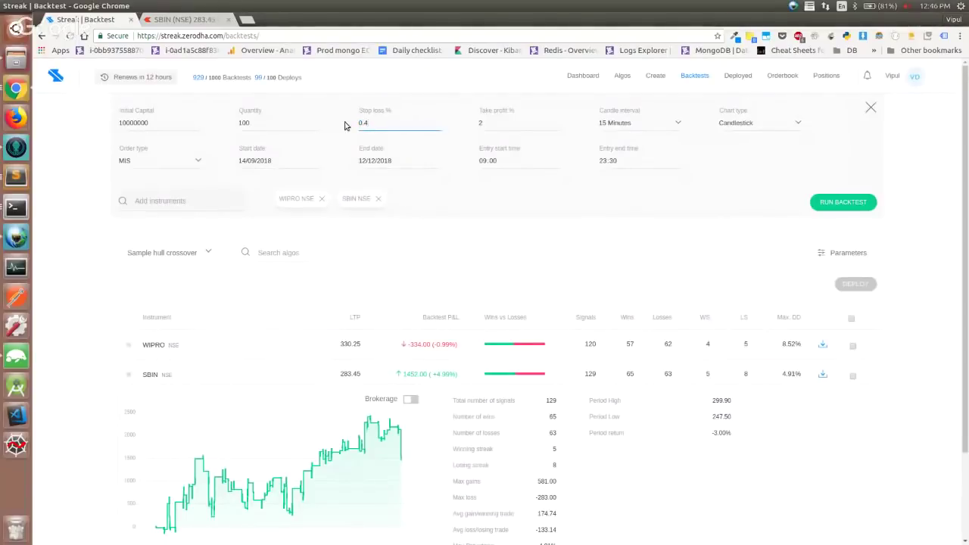
key("Tab")
type("0.8")
left_click(843, 203)
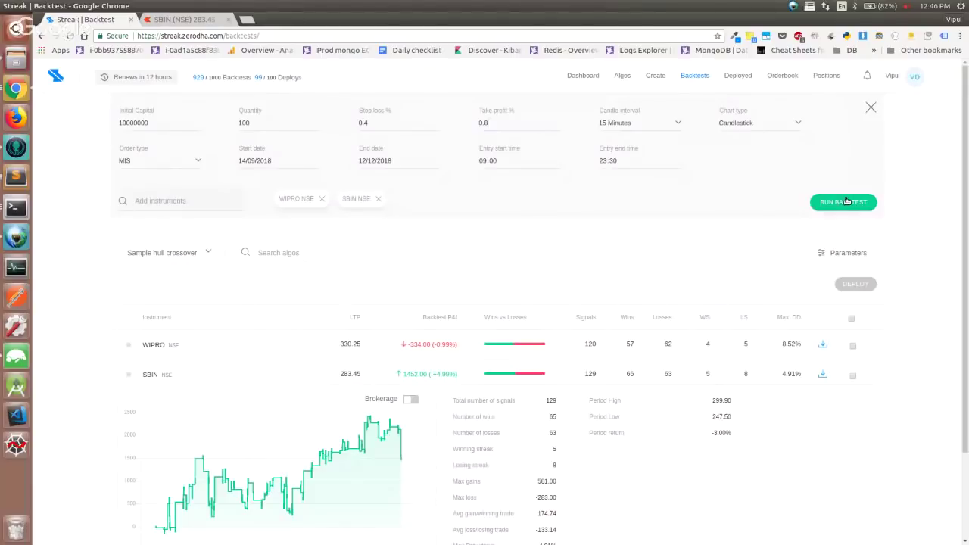
- Check the early-December SBIN crossovers in the Kite chart and review the algo's crossover exit condition in Streak
key("ctrl+Tab")
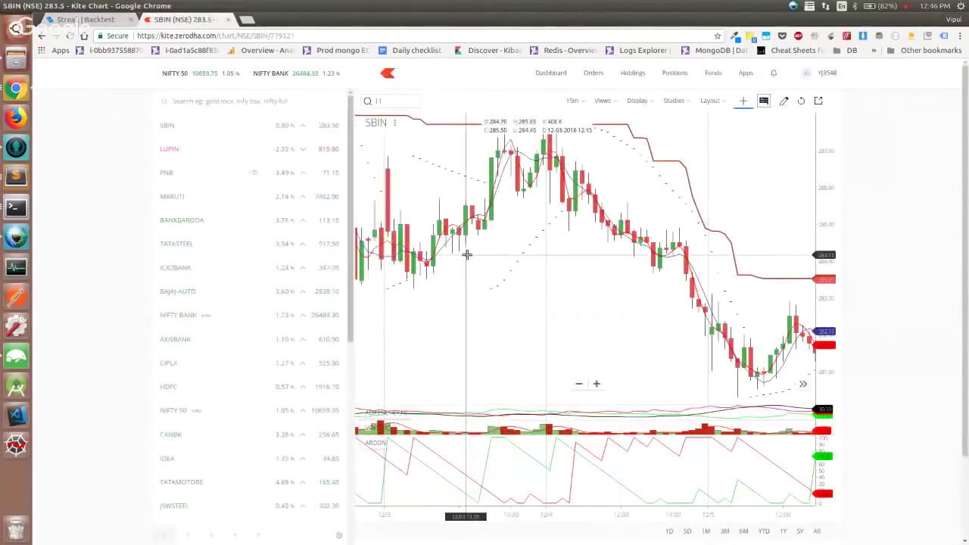
scroll(484, 254, "left", 5)
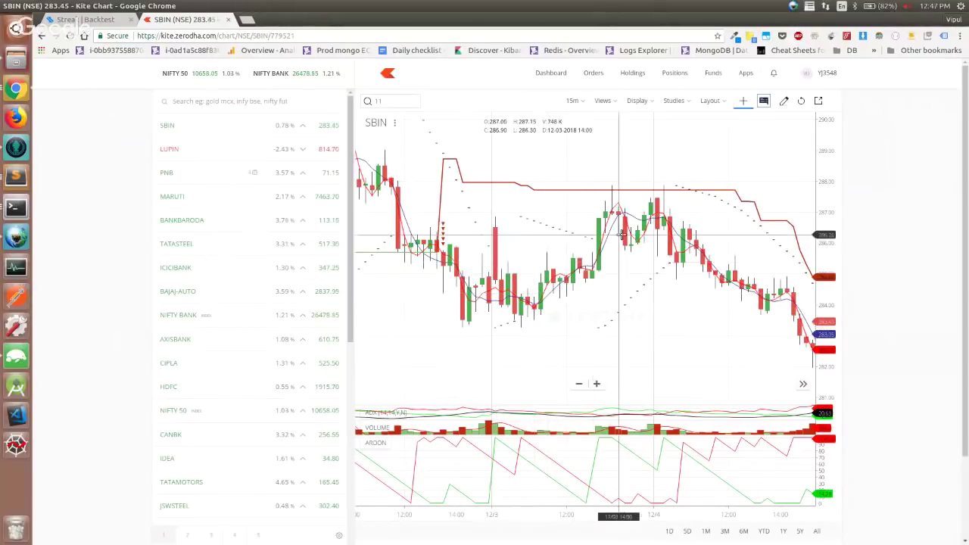
left_click(83, 19)
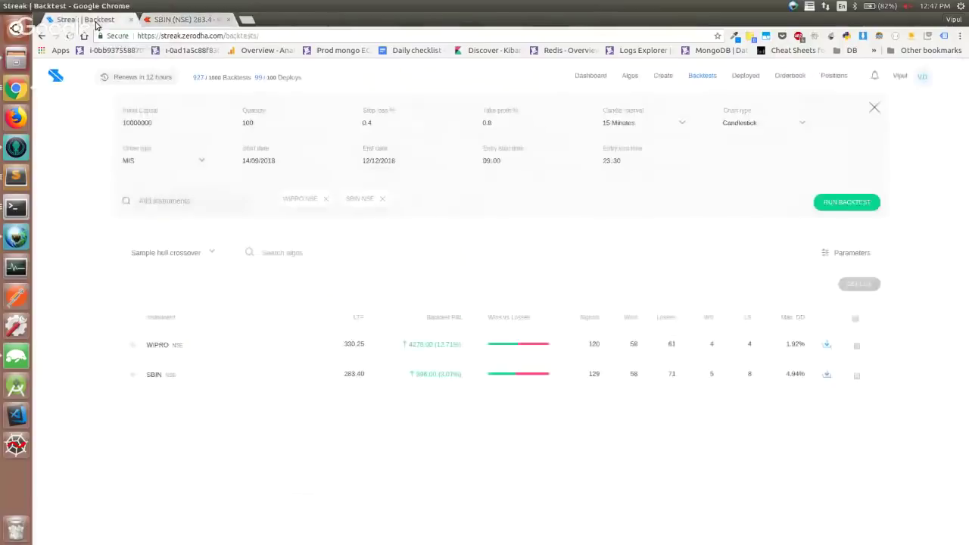
left_click(205, 252)
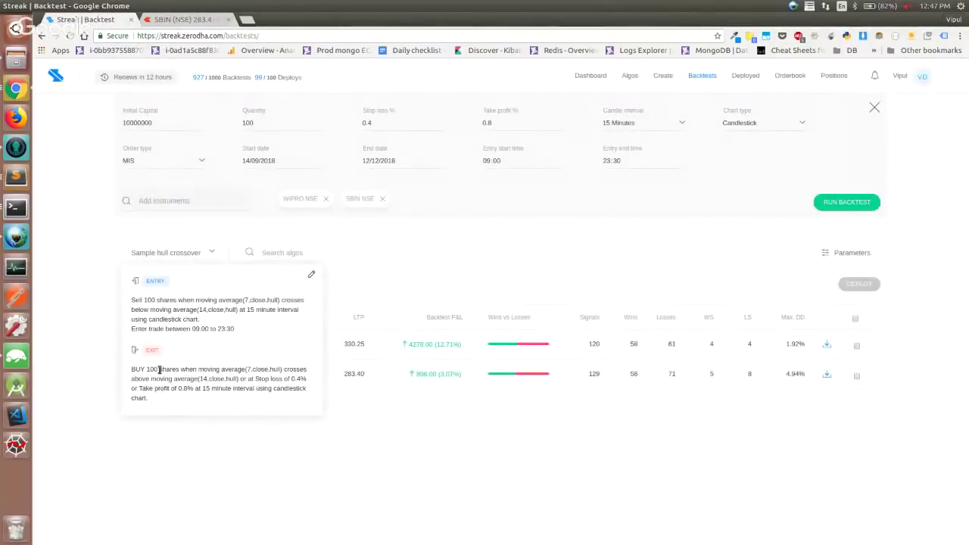
left_click_drag(159, 370, 240, 380)
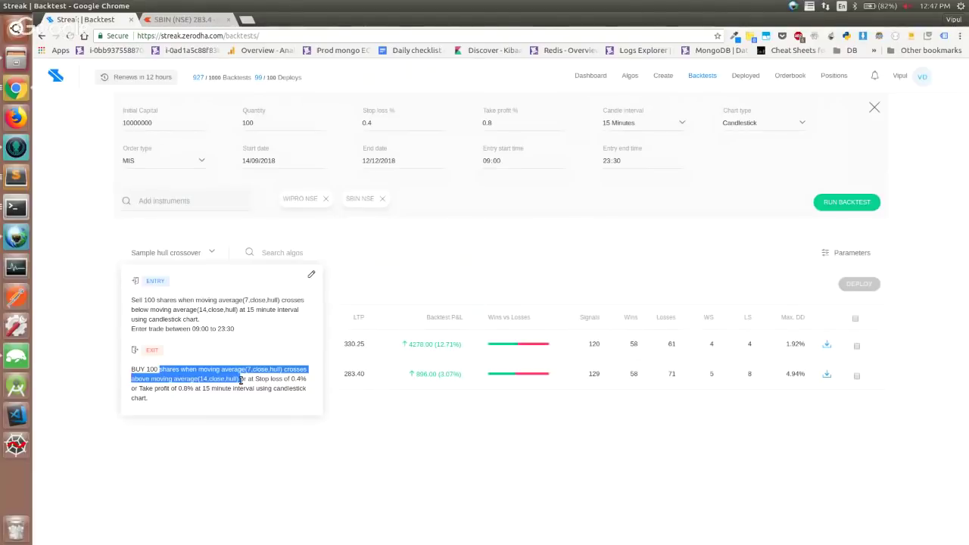
- Expand the WIPRO backtest result and examine its P&L curve and trade statistics
left_click(478, 351)
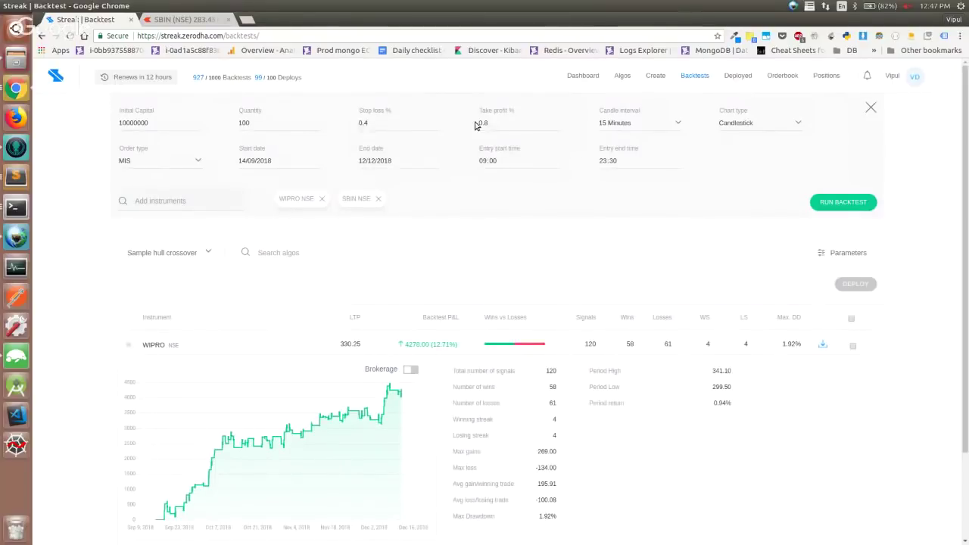
left_click(463, 348)
left_click(463, 348)
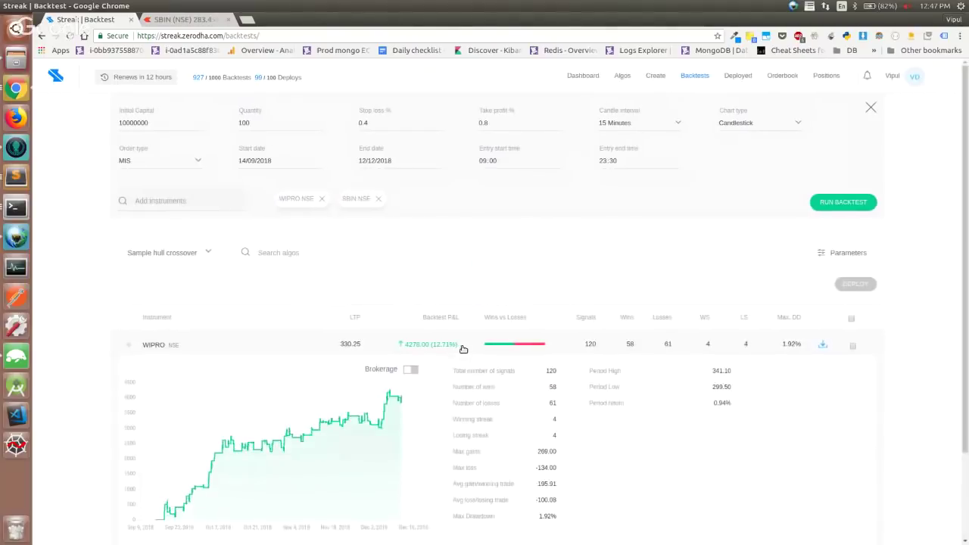
scroll(580, 354, "down", 2)
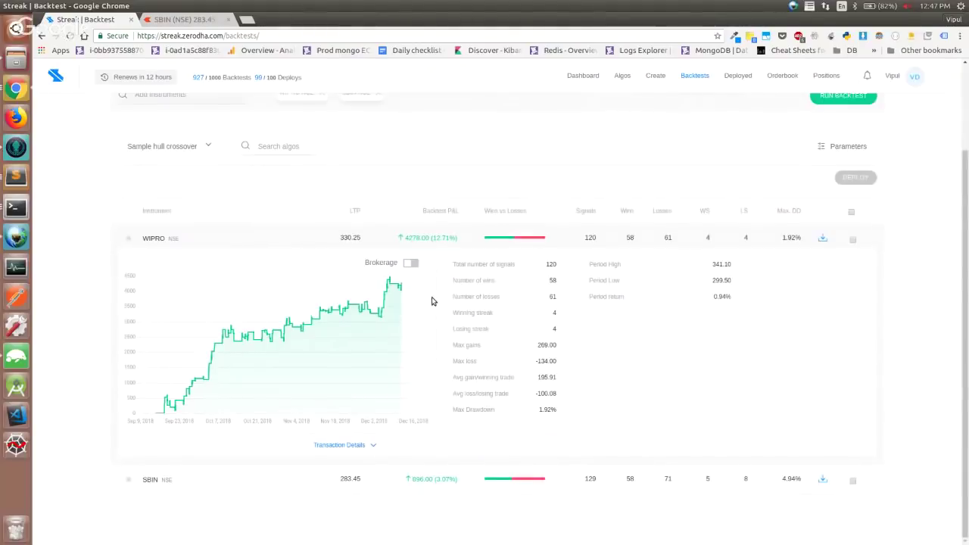
- Switch to Kite and load the WIPRO NSE chart
left_click(164, 5)
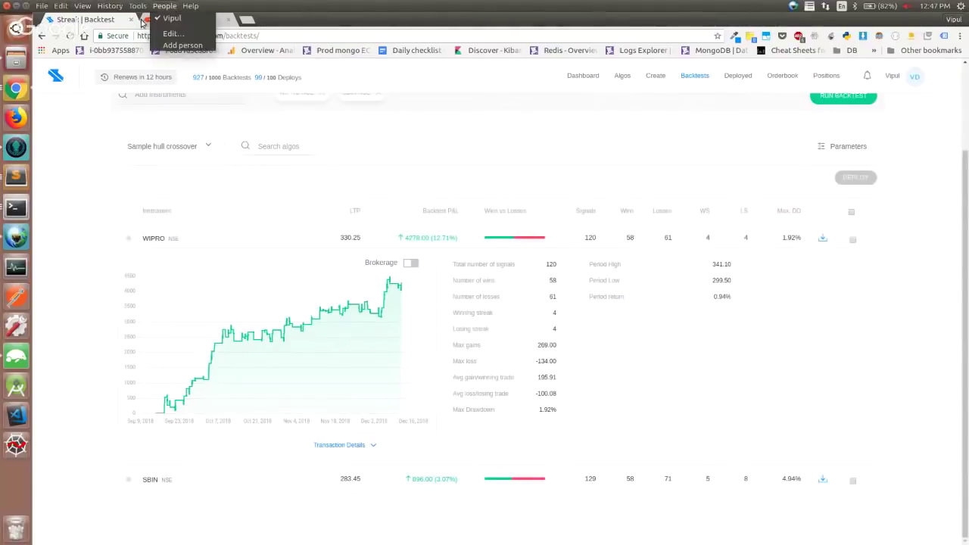
left_click(141, 23)
left_click(155, 21)
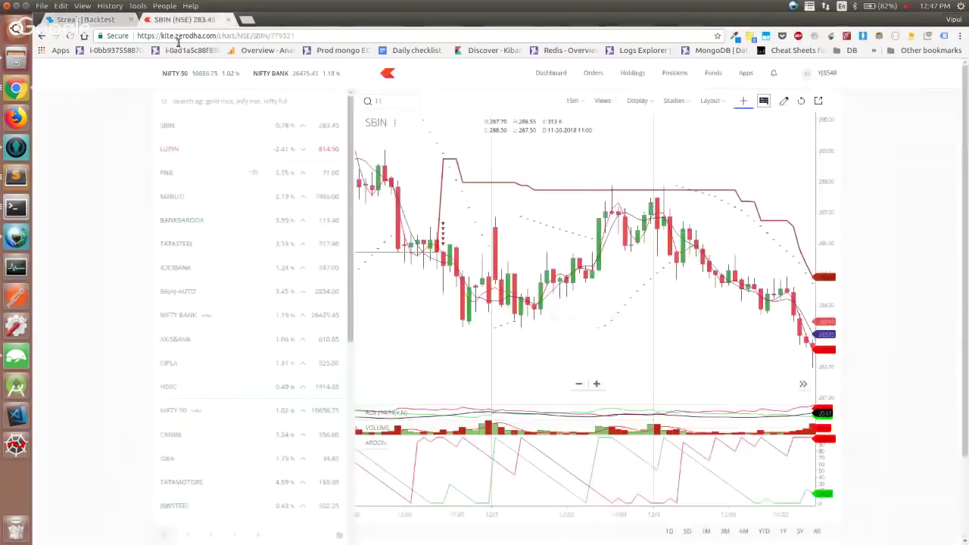
left_click(389, 104)
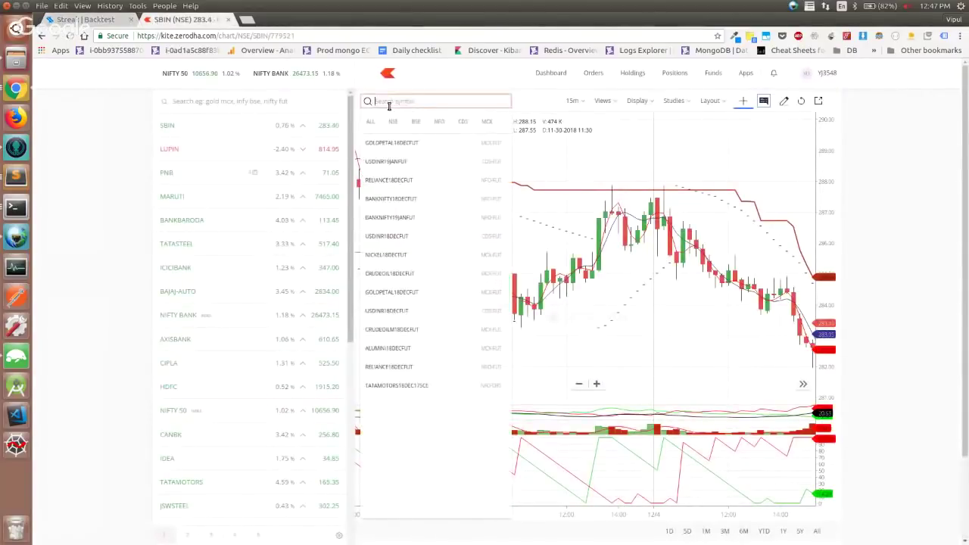
type("wip")
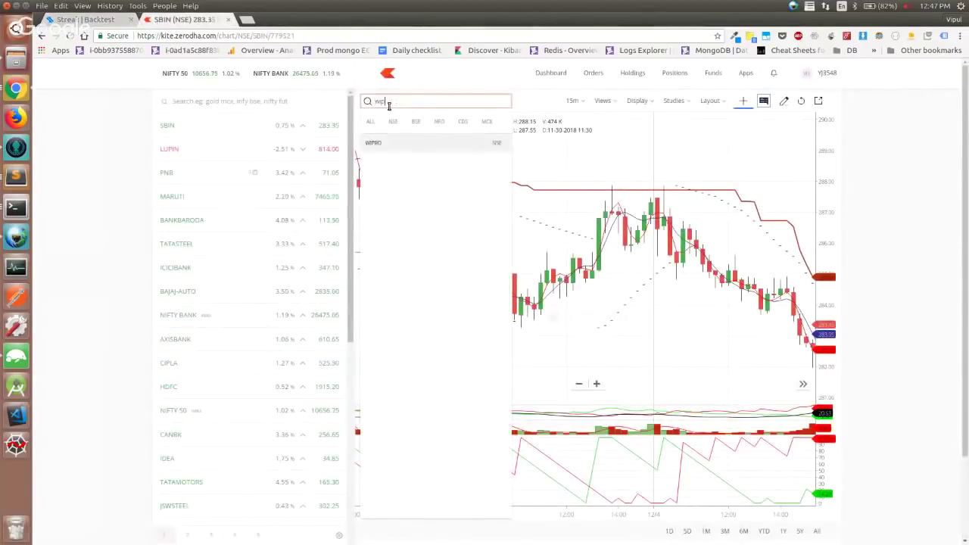
left_click(463, 146)
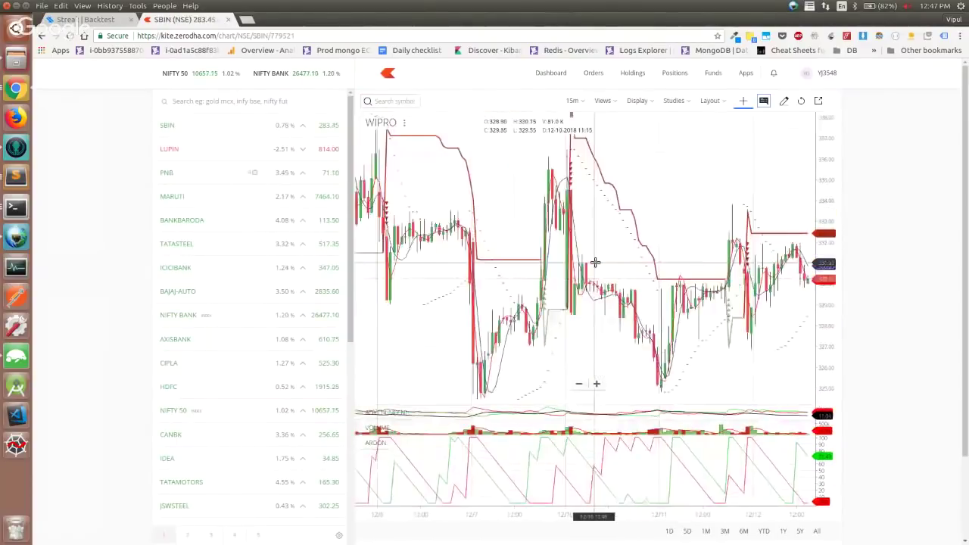
- Examine the WIPRO candles around 21 November, where the 7- and 14-period Hull averages cross
scroll(595, 261, "down", 5)
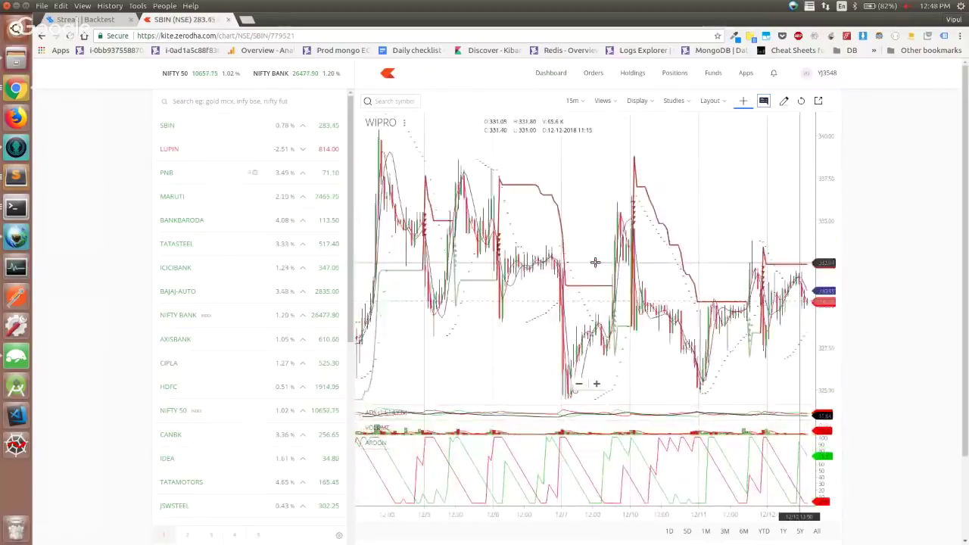
scroll(595, 262, "down", 2)
left_click_drag(465, 303, 575, 247)
scroll(574, 247, "up", 5)
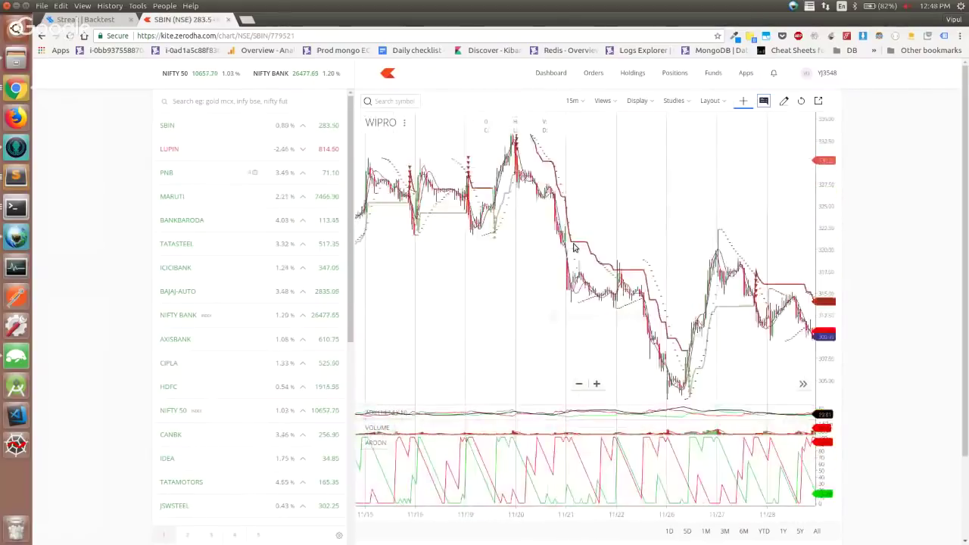
scroll(573, 247, "up", 4)
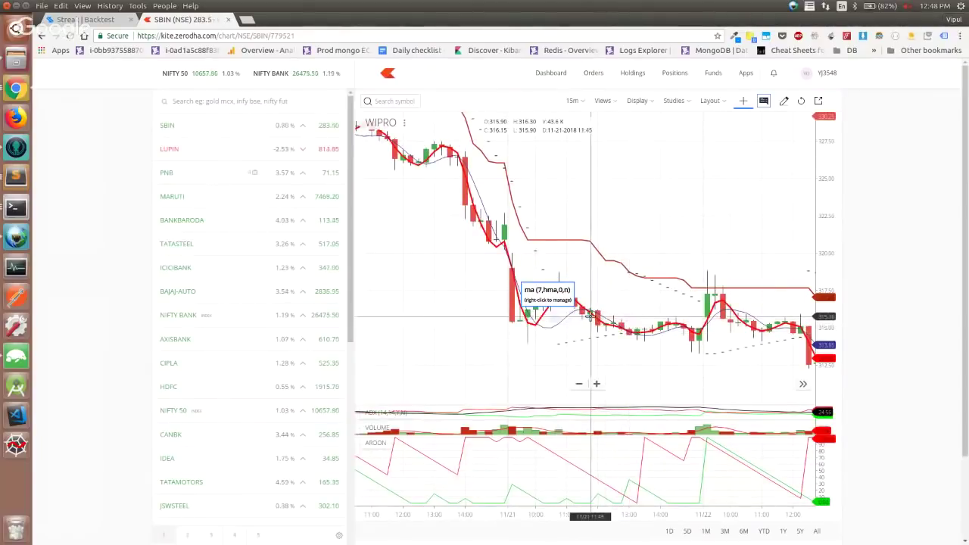
- Return to Streak and review the entry and exit conditions of "Sample hull crossover"
key("ctrl+shift+Tab")
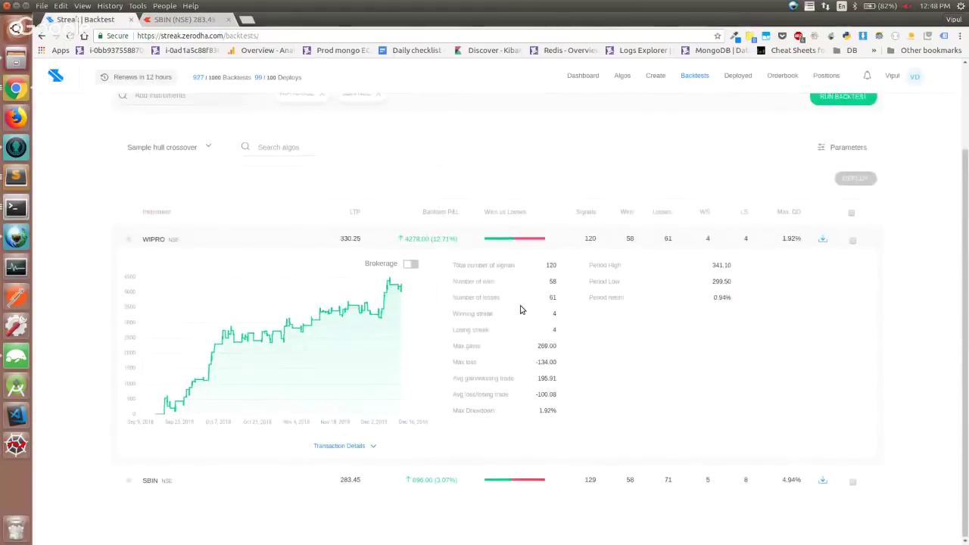
scroll(519, 257, "up", 3)
left_click(212, 254)
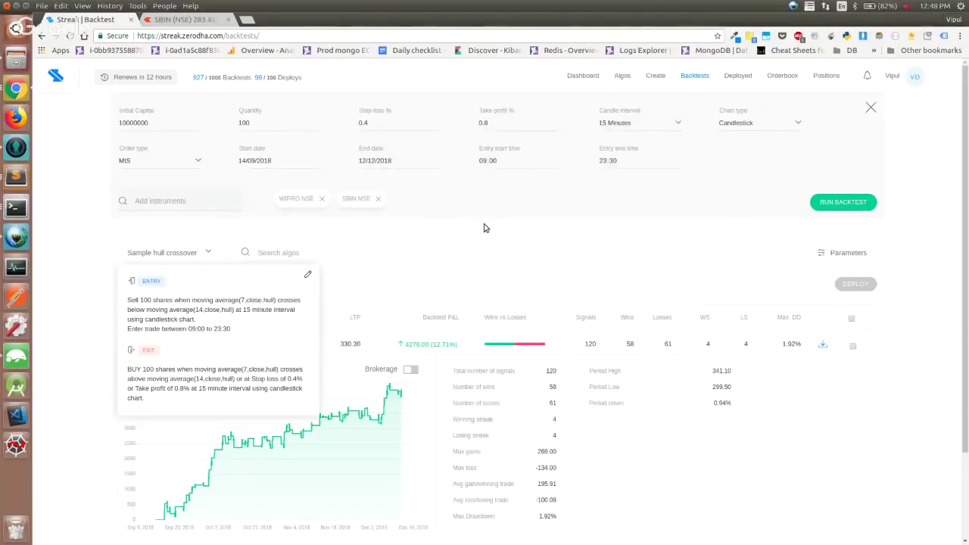
- Examine WIPRO's max drawdown and its average gain and loss per trade in the backtest result
scroll(484, 227, "down", 3)
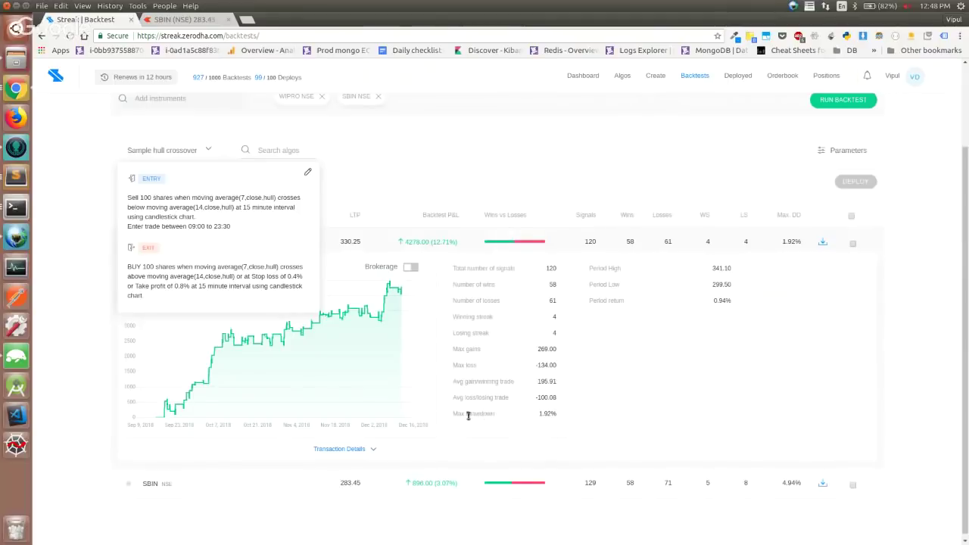
left_click_drag(452, 416, 562, 420)
left_click(595, 420)
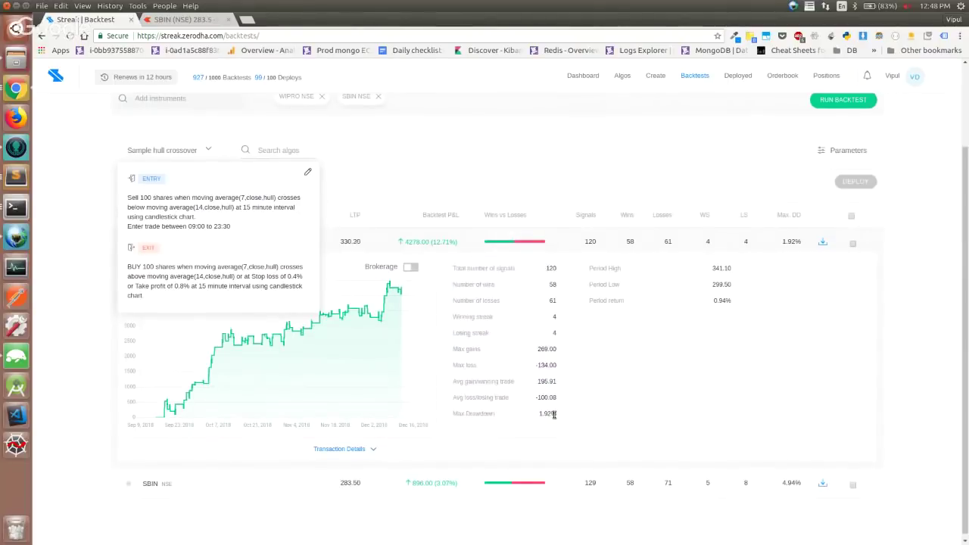
left_click_drag(558, 414, 454, 413)
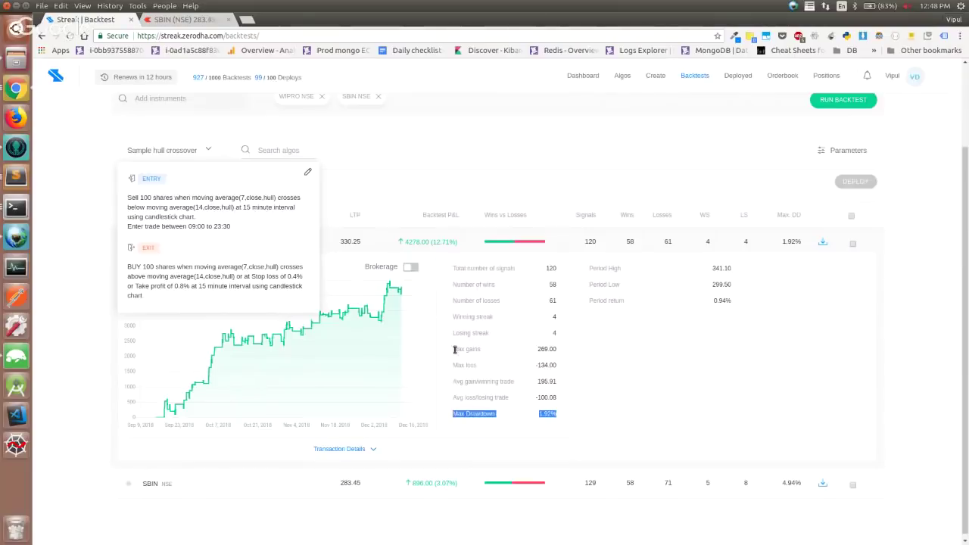
left_click_drag(454, 349, 555, 398)
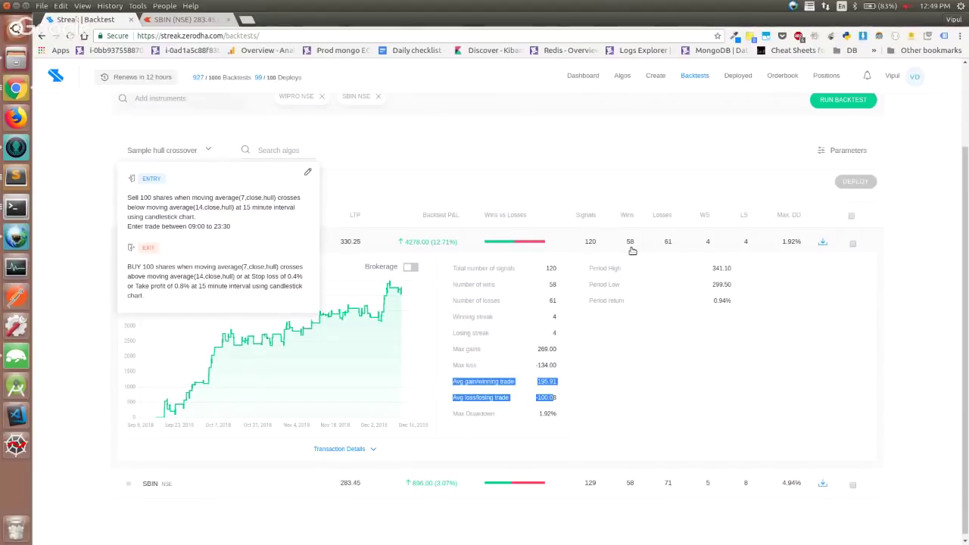
- Enlarge the page and compare WIPRO's period return with its backtest P&L in the expanded result
key("ctrl+plus")
key("ctrl+plus")
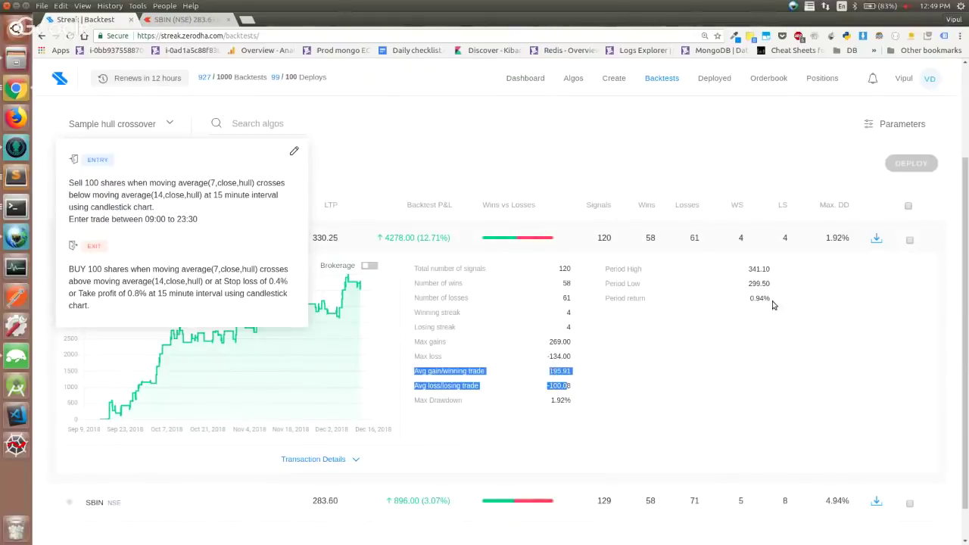
left_click_drag(775, 305, 743, 304)
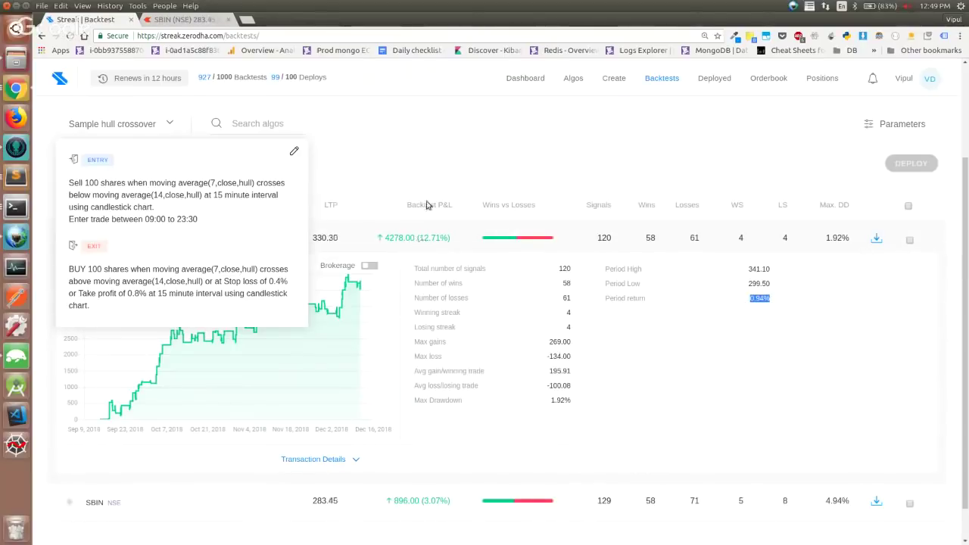
left_click(470, 248)
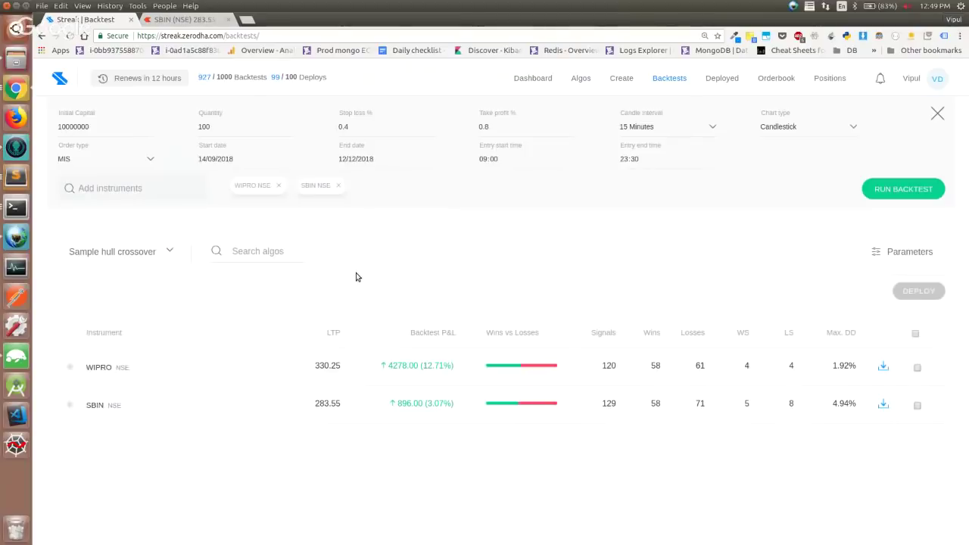
left_click(469, 368)
scroll(469, 368, "down", 3)
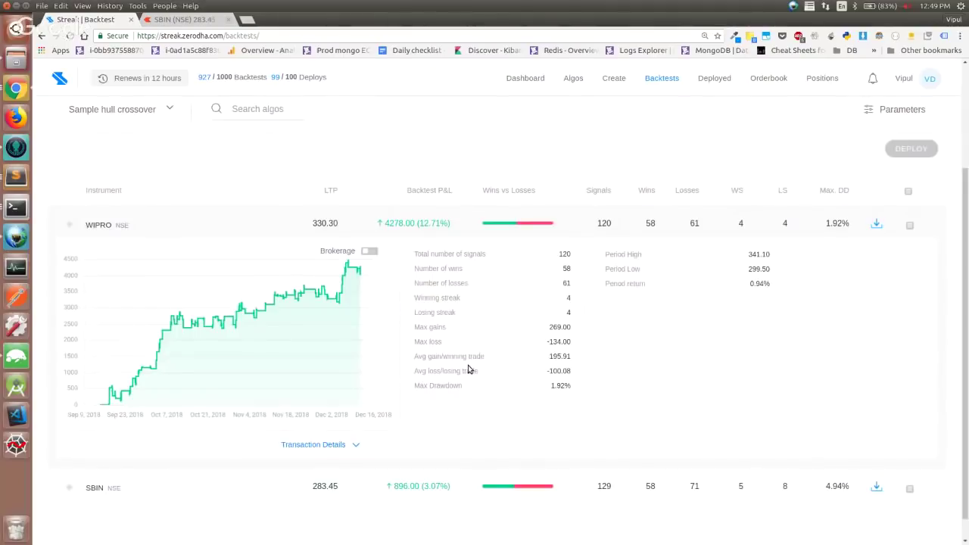
key("alt+Tab")
key("Right")
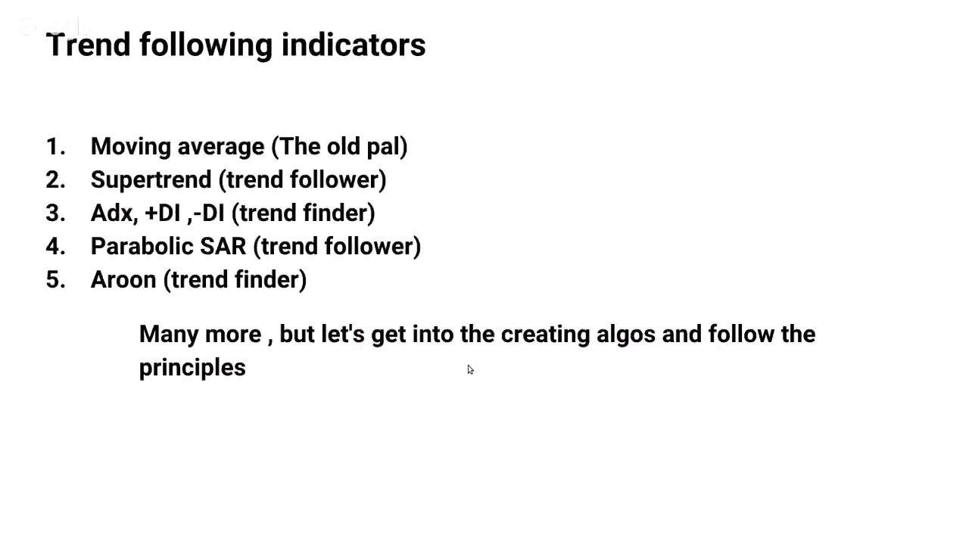
key("Right")
key("Right")
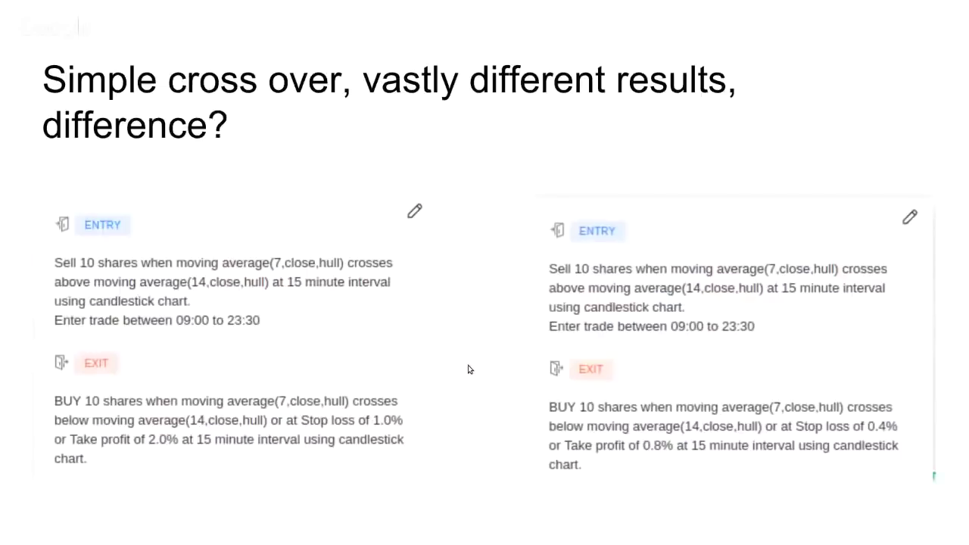
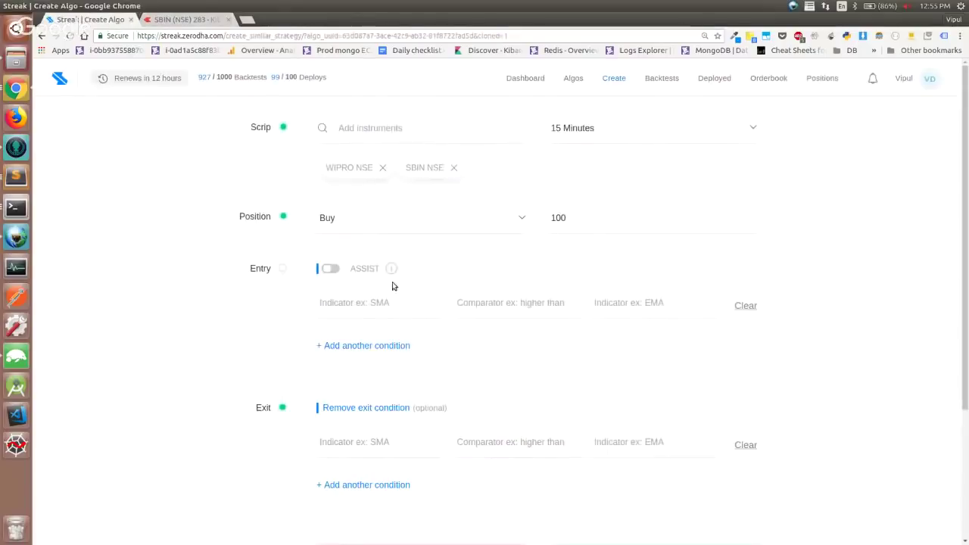
- Enable Assist for the entry and fill in the condition parabolic sar(0.02,0.2) crosses below low
left_click(394, 304)
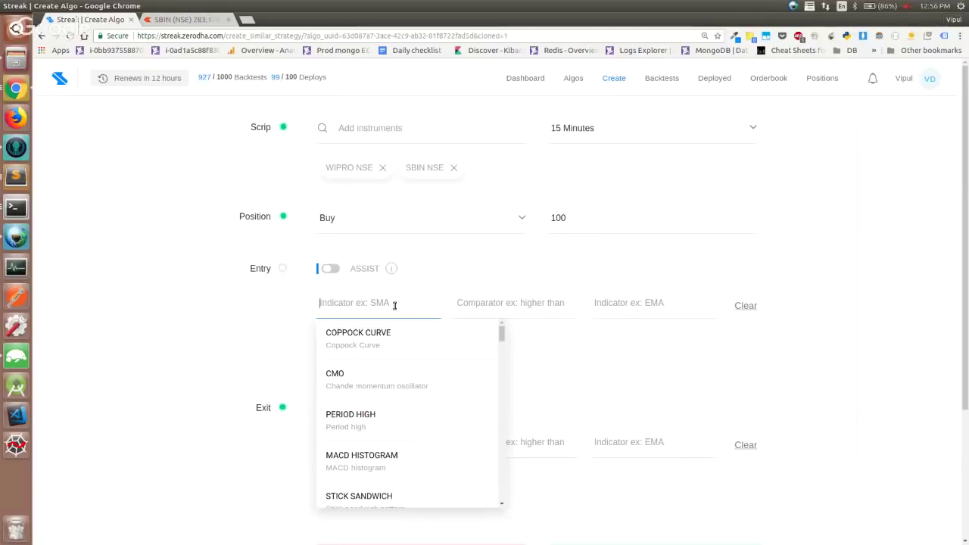
left_click(331, 270)
left_click(351, 302)
type("p")
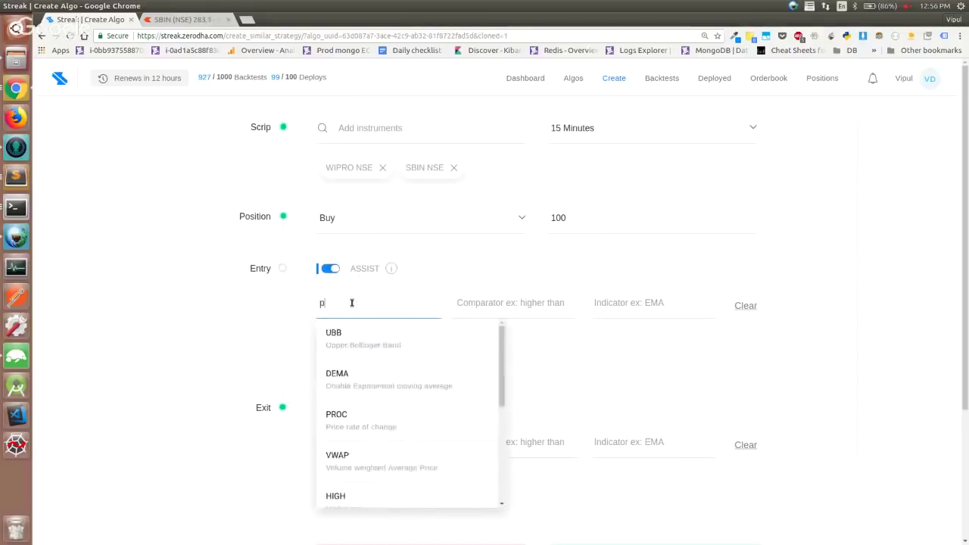
type("arabolic sar")
key("Return")
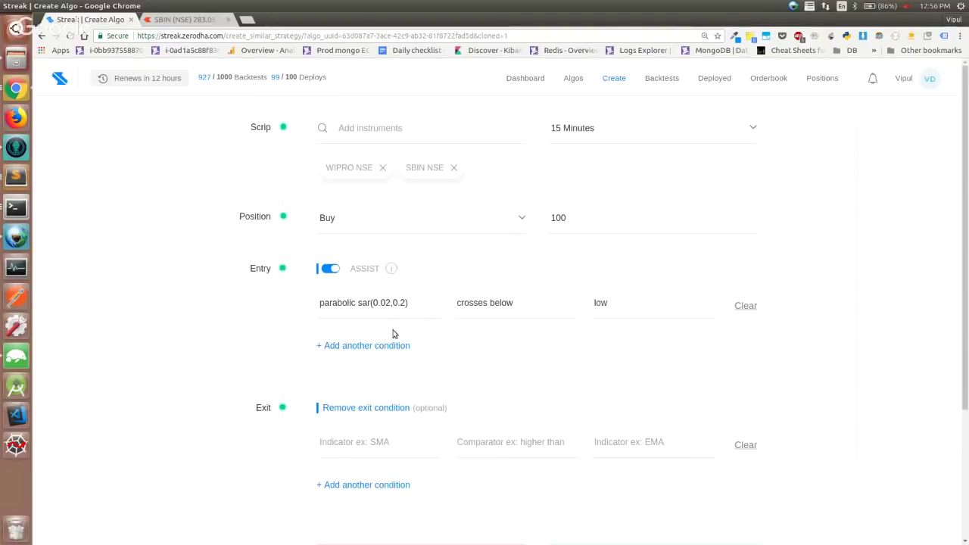
- Remove and re-add the exit condition so it reads parabolic sar(0.02,0.2) crosses above high, and turn Assist off
left_click(385, 408)
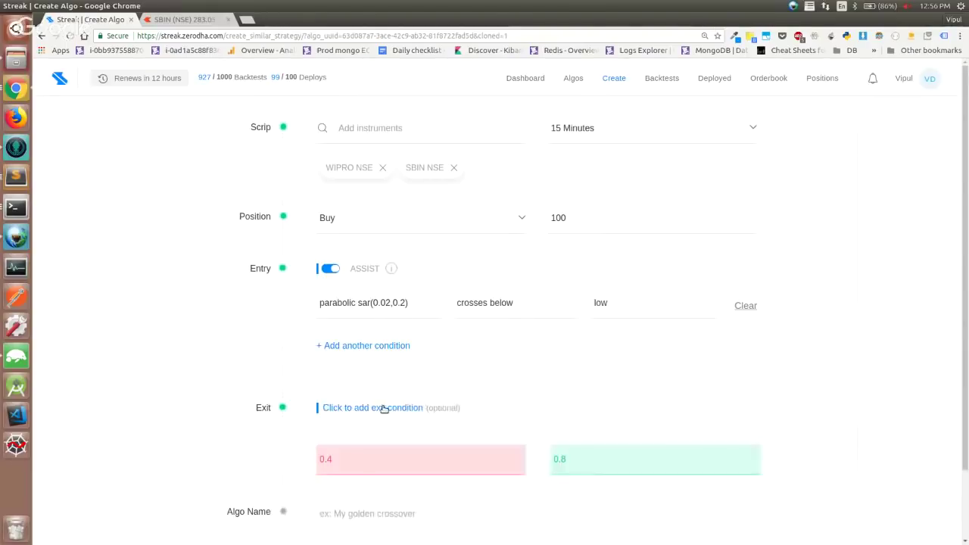
left_click(384, 409)
left_click(333, 269)
scroll(514, 221, "down", 4)
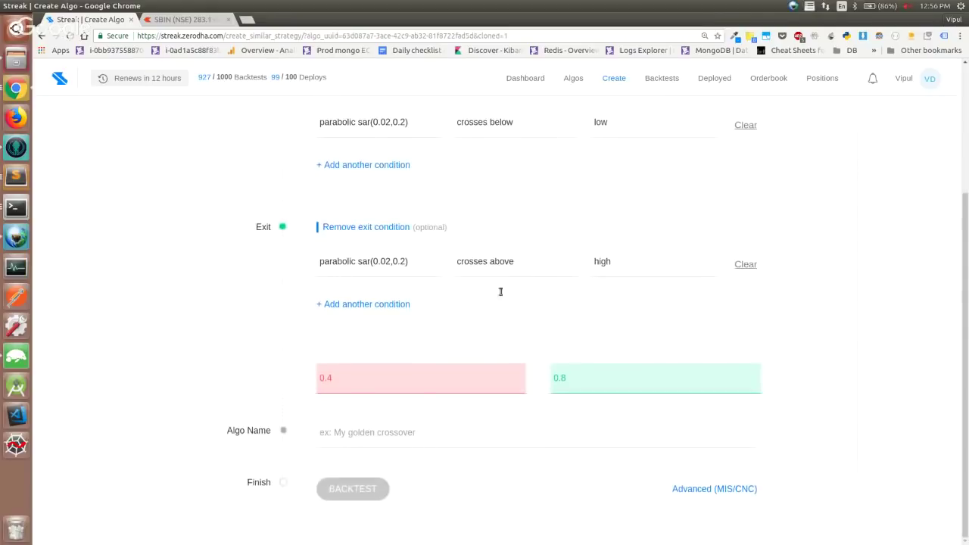
scroll(390, 437, "up", 5)
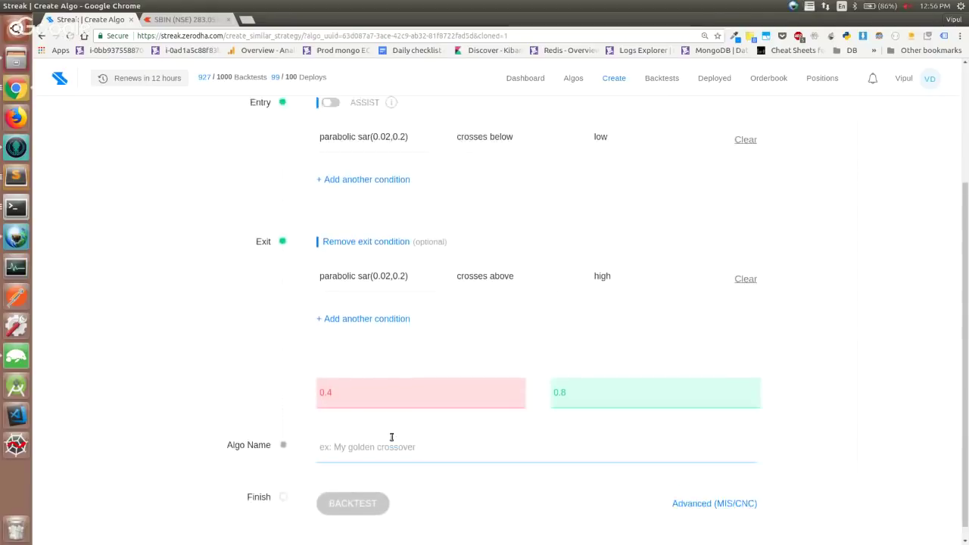
scroll(361, 230, "down", 5)
- Name the algo "Sample trend psar" and run its backtest
left_click(346, 429)
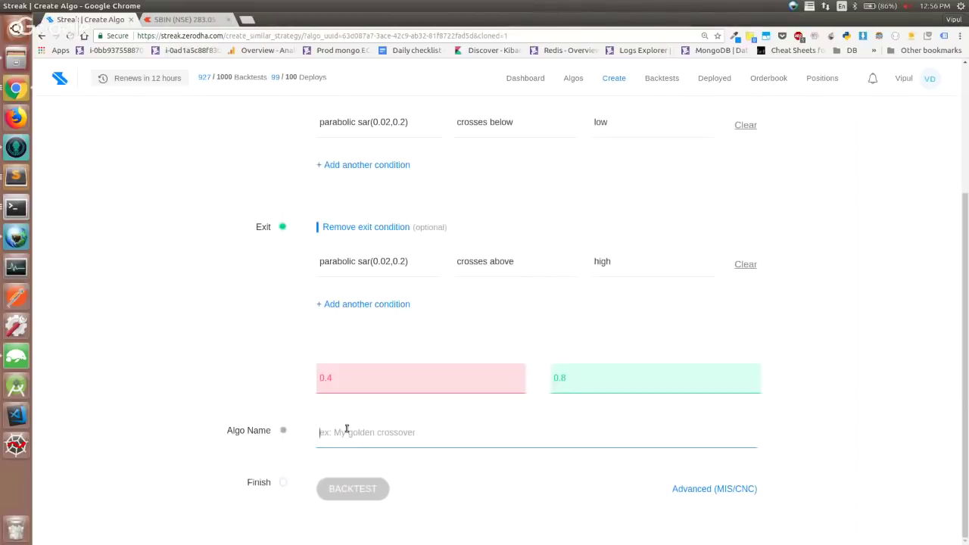
type("Sample")
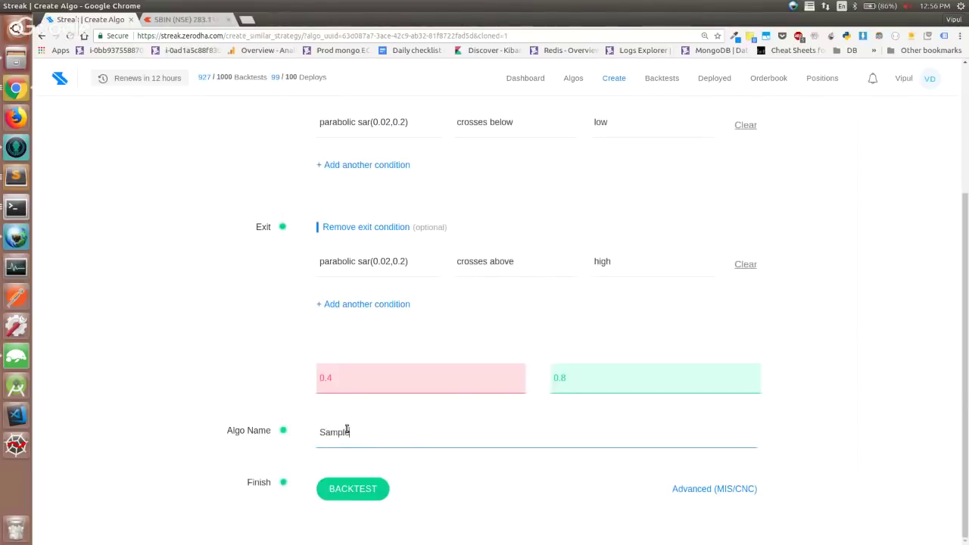
type(" trend psae")
key("BackSpace")
type("r")
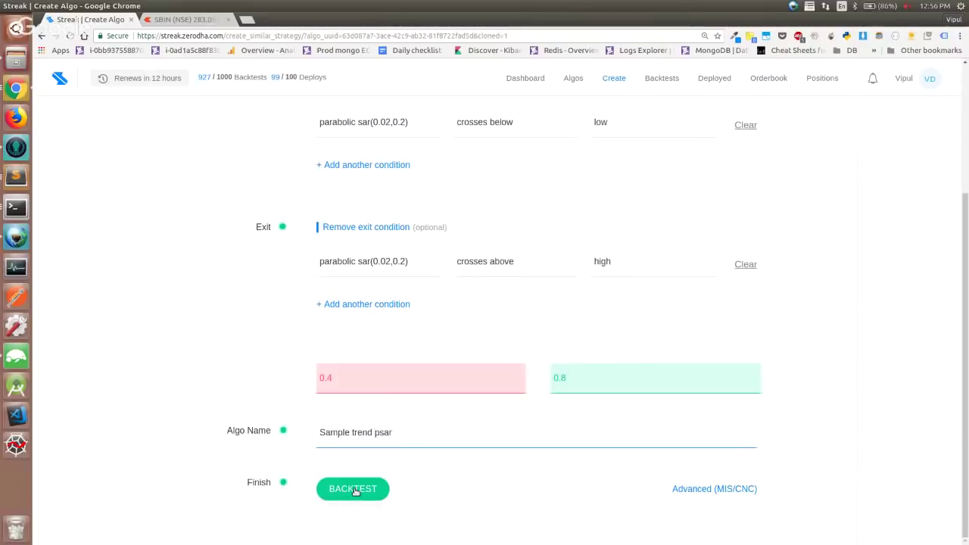
left_click(354, 490)
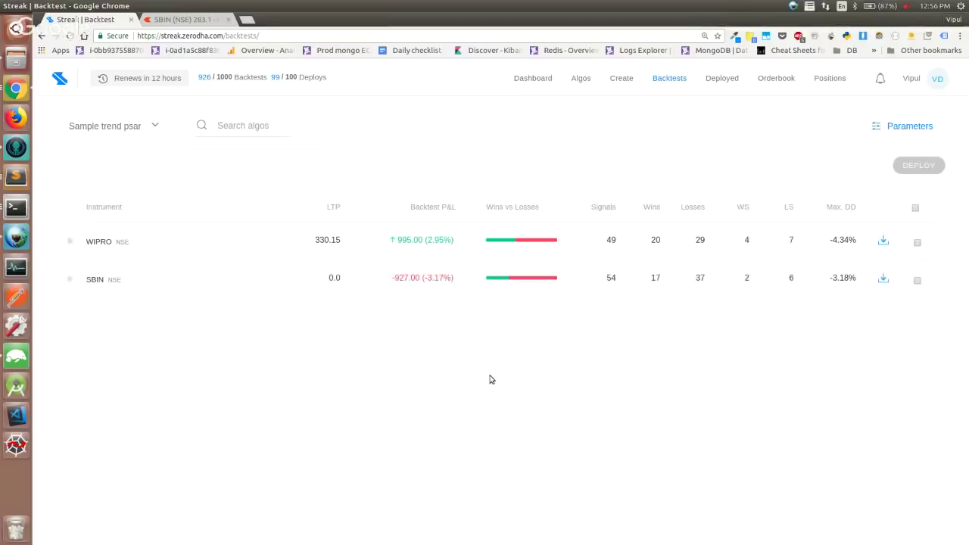
- Expand the SBIN and WIPRO backtest results and compare them with the parabolic SAR example in the webinar slides
left_click(488, 277)
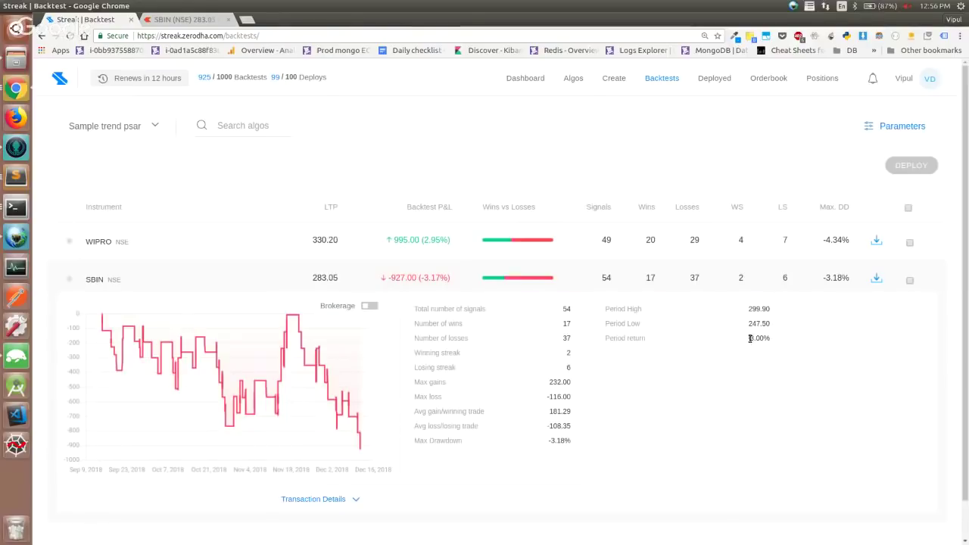
left_click(473, 249)
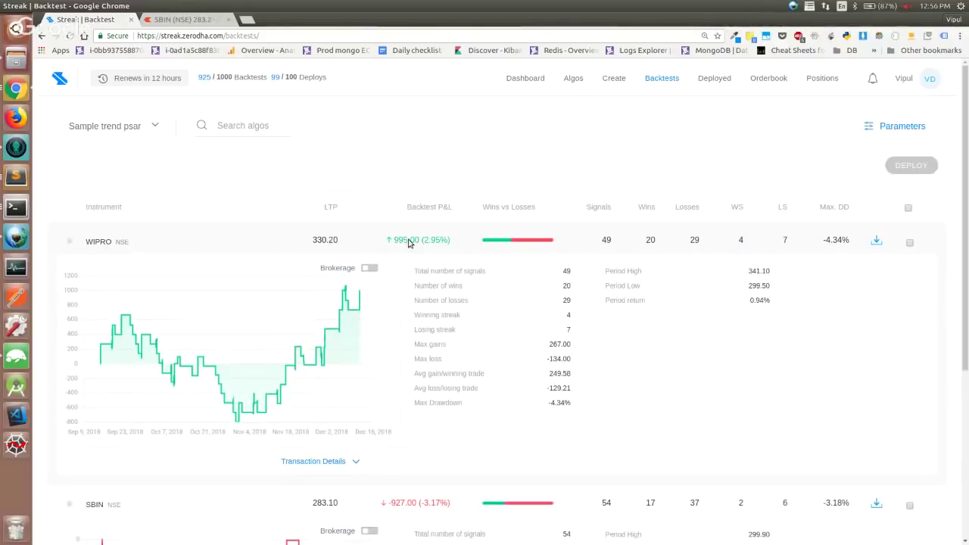
key("alt+Tab")
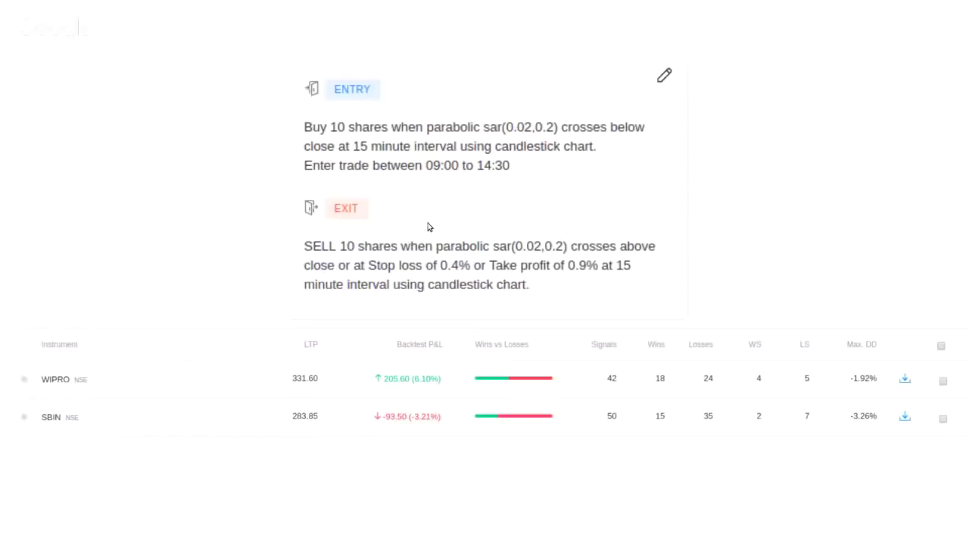
key("alt+Tab")
- Switch to the Kite chart and examine WIPRO's parabolic SAR dots around 4 to 6 December 2018
key("ctrl+Tab")
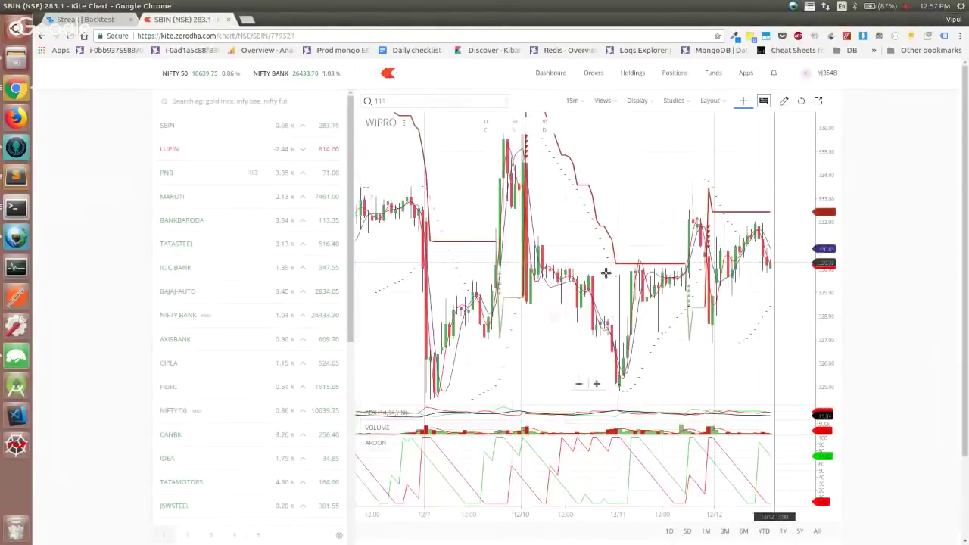
scroll(604, 282, "up", 3)
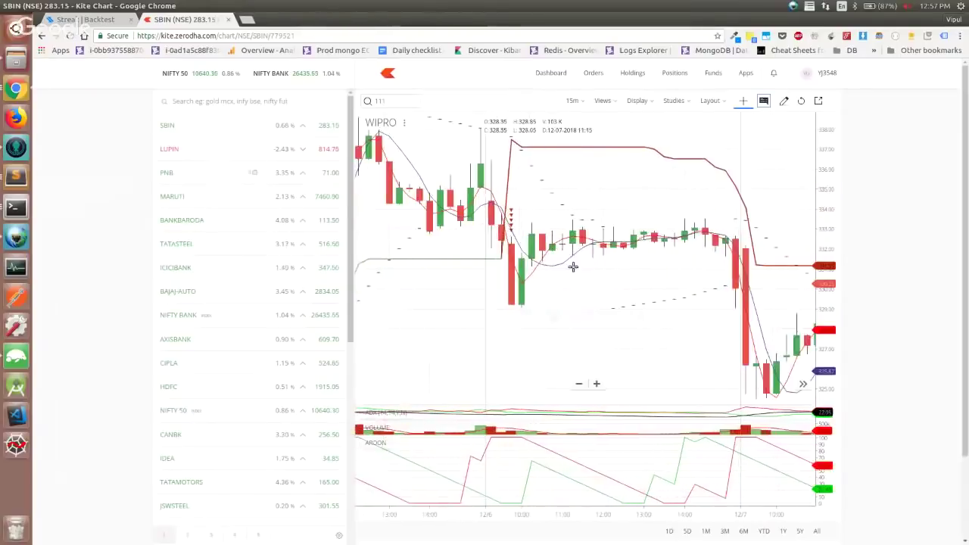
left_click_drag(464, 199, 647, 180)
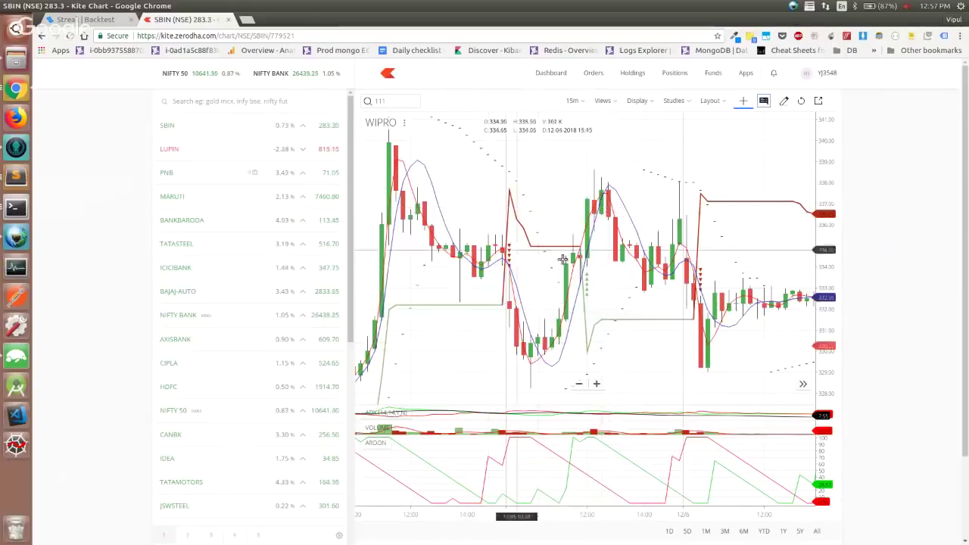
- Return to Streak, set the backtest's entry end time to 14:30 and rerun the backtest
key("ctrl+shift+Tab")
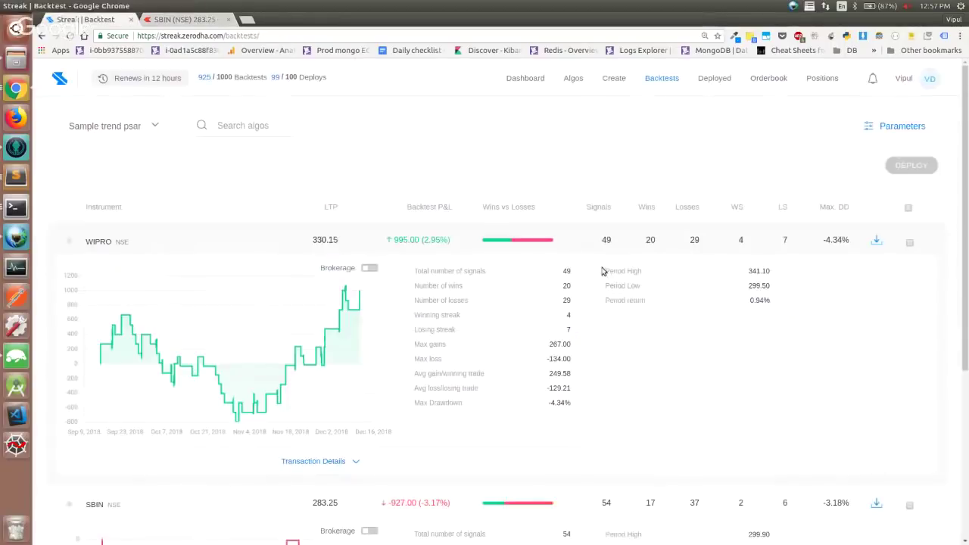
left_click(888, 127)
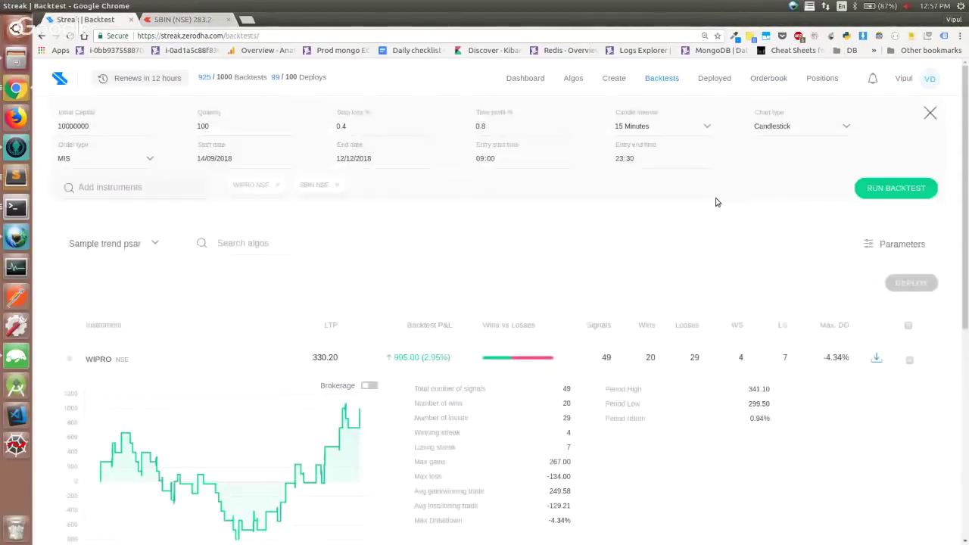
left_click(628, 160)
left_click(619, 160)
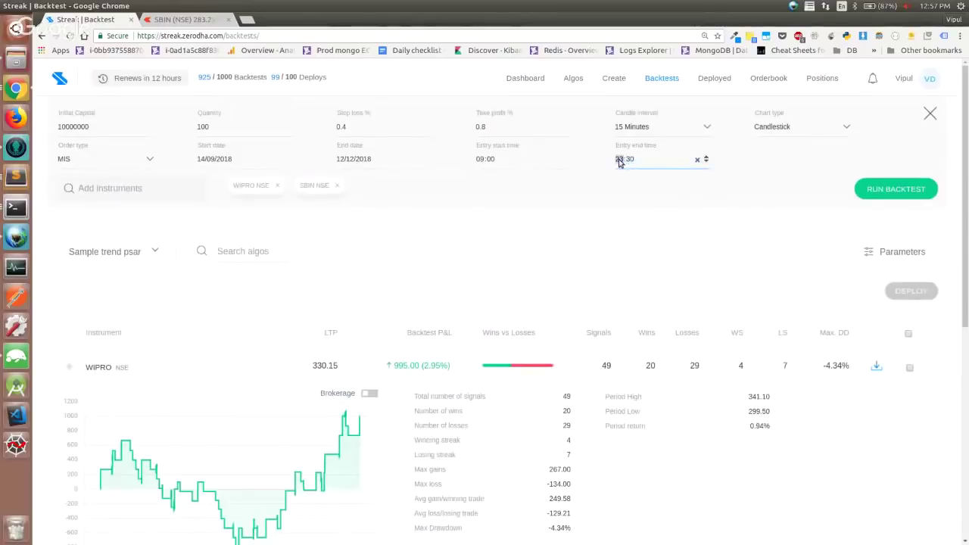
type("14")
left_click(581, 209)
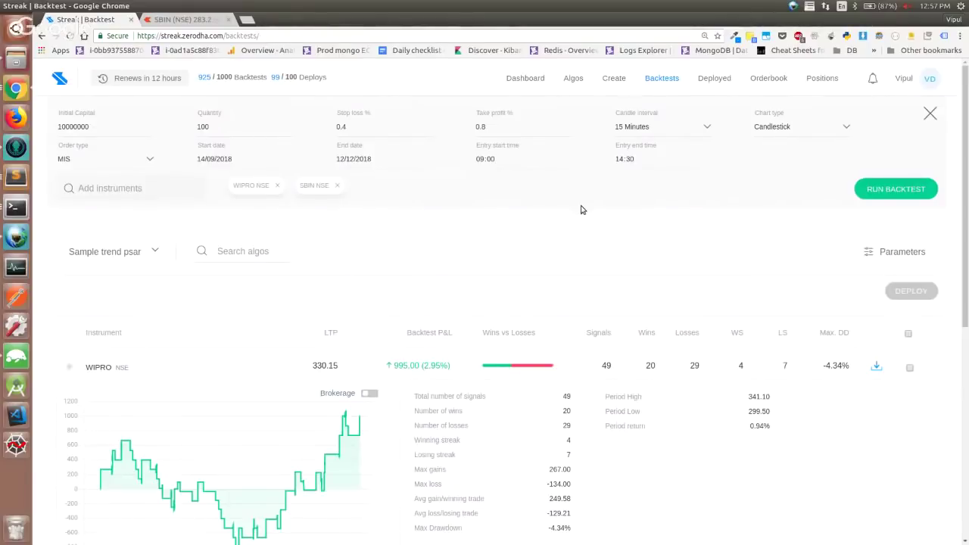
left_click(869, 192)
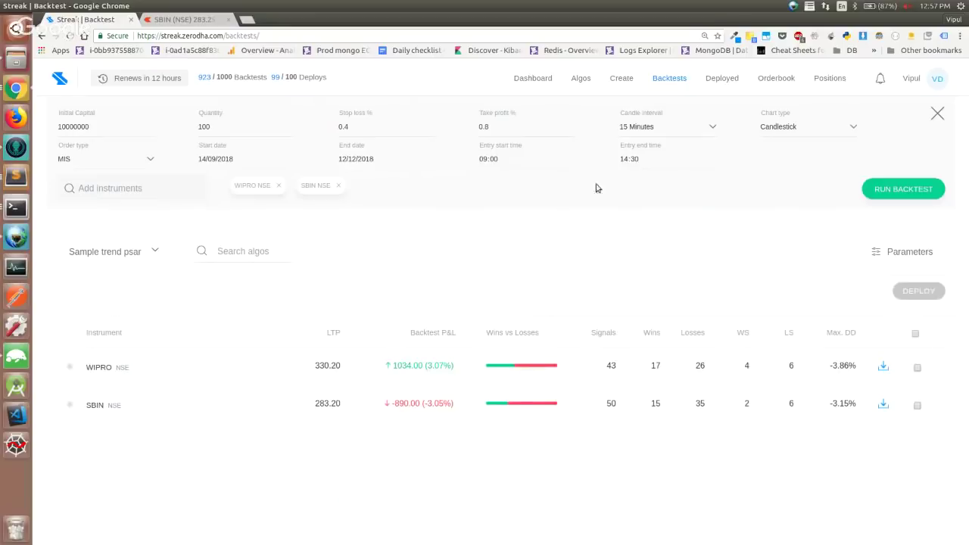
- Read the Combined Algo's entry and exit rules in the webinar slides and return to Streak
key("alt+Tab")
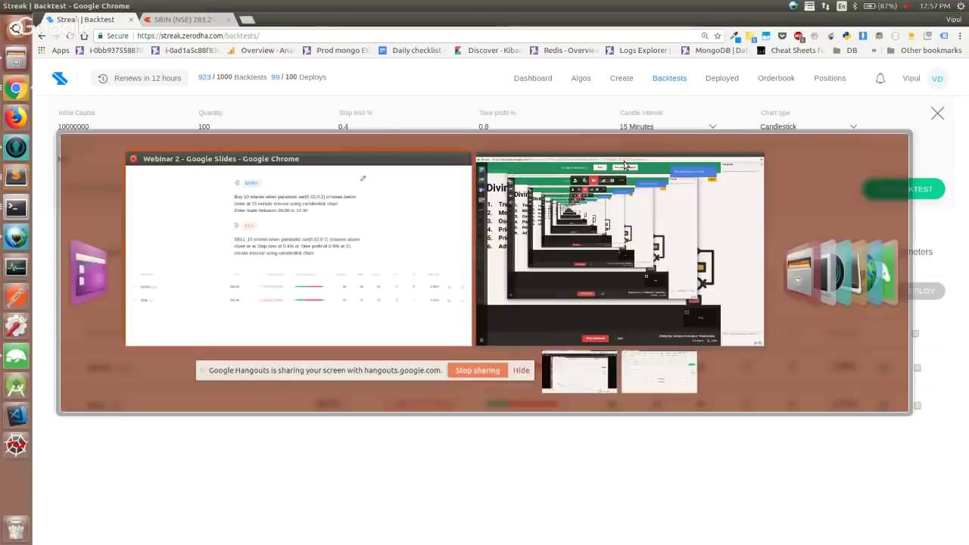
key("Right")
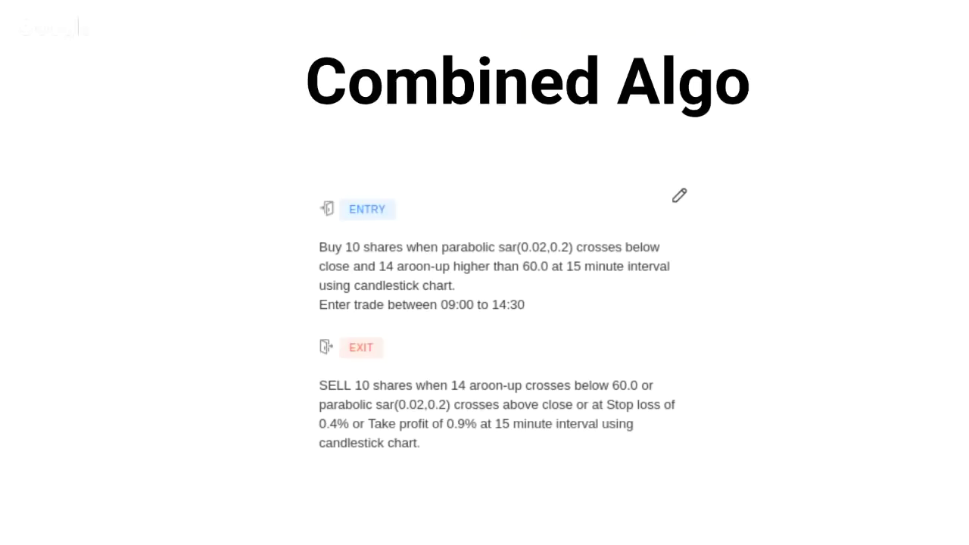
key("alt+Tab")
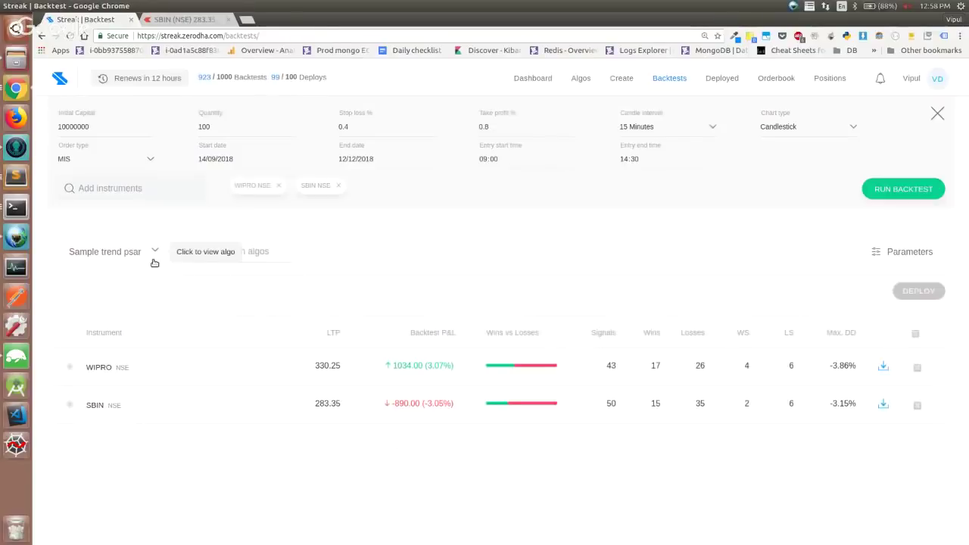
- Open "Sample trend psar" for editing, add a second entry condition and check its rule in the Combined Algo slide
left_click(206, 252)
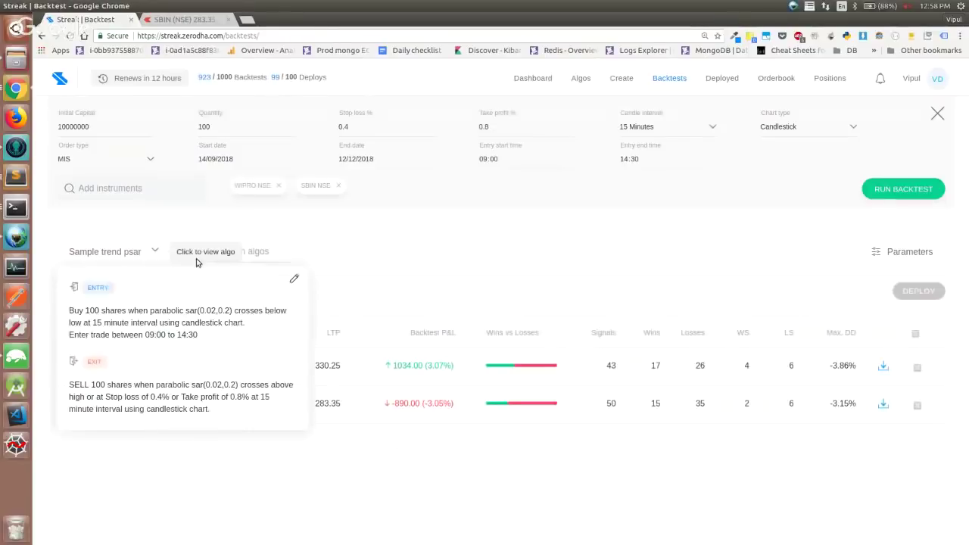
left_click(293, 278)
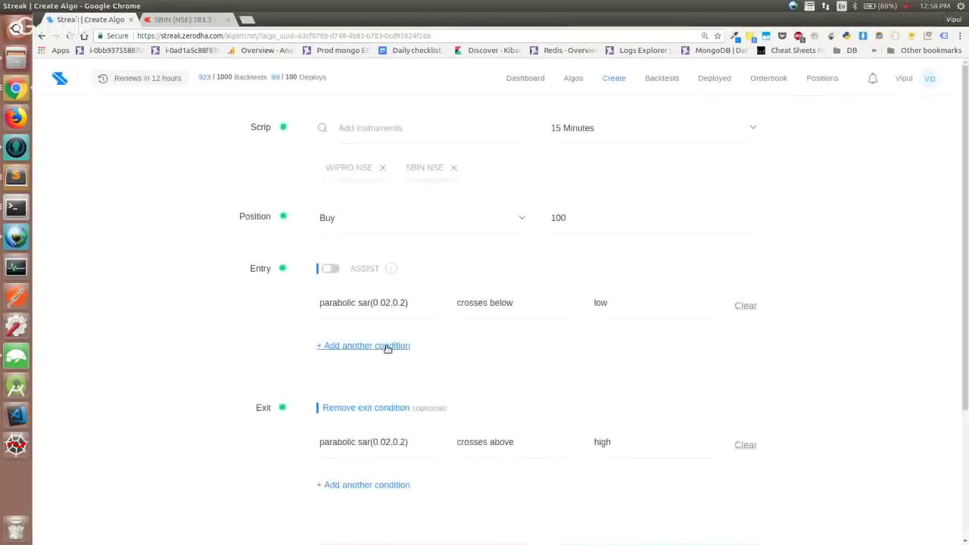
left_click(385, 345)
key("alt+Tab")
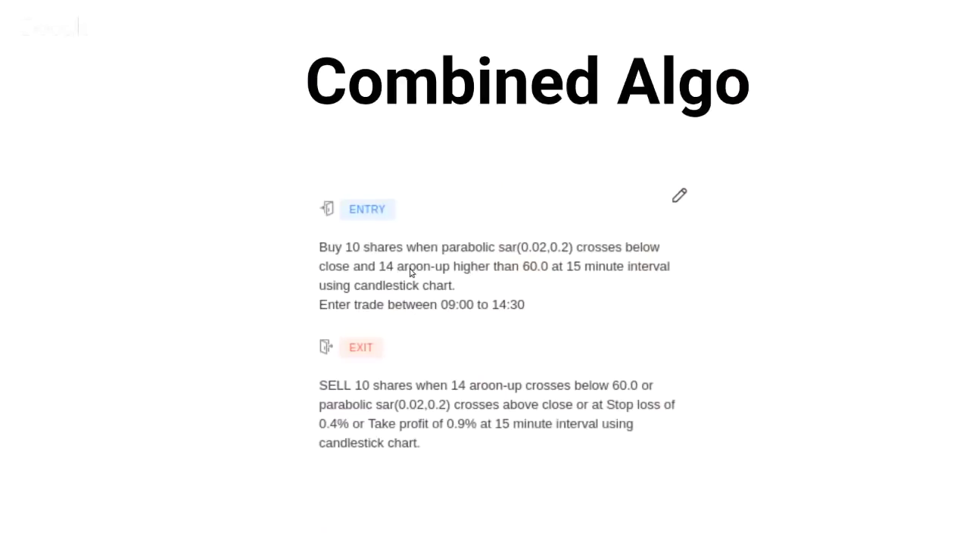
key("alt+Tab")
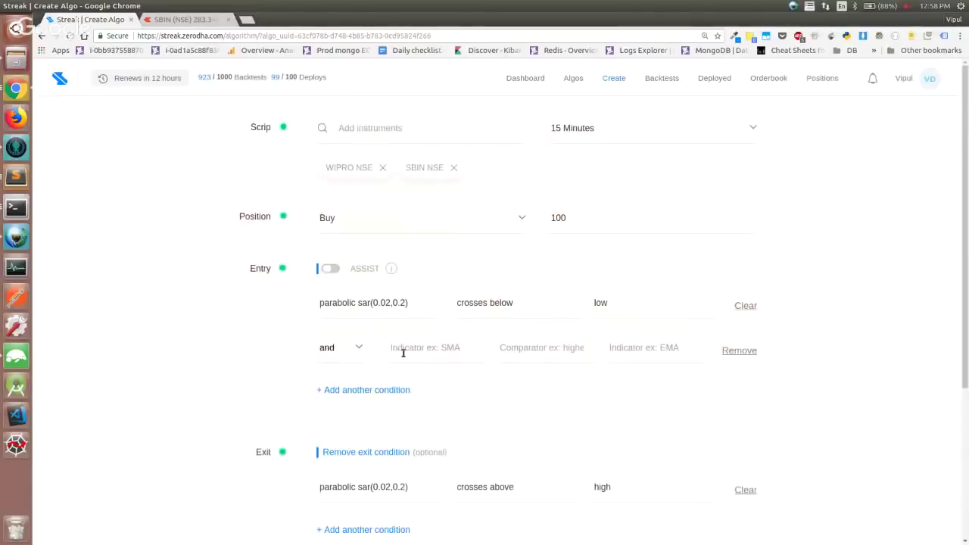
- Set the second entry condition to 14-period Aroon-Up higher than the number 60
left_click(403, 350)
type("aroon up")
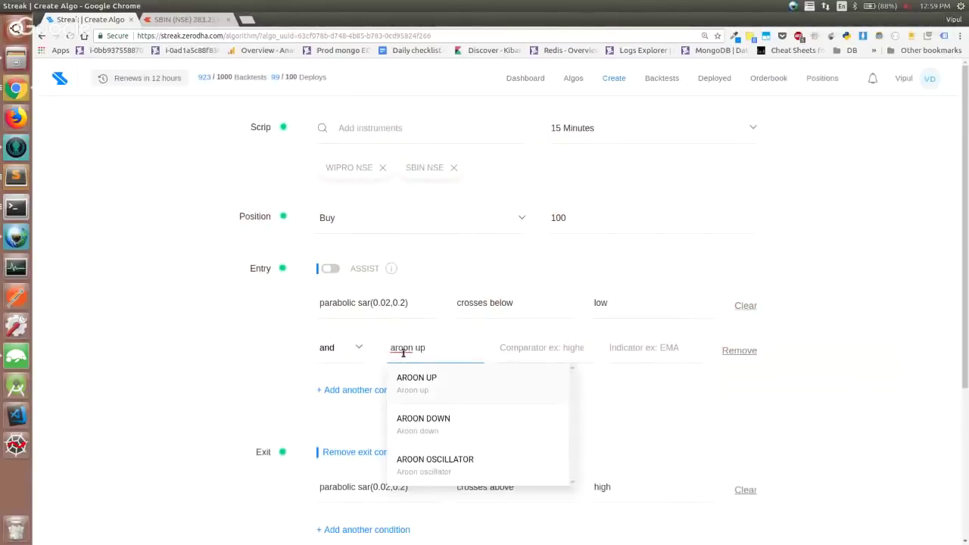
key("Return")
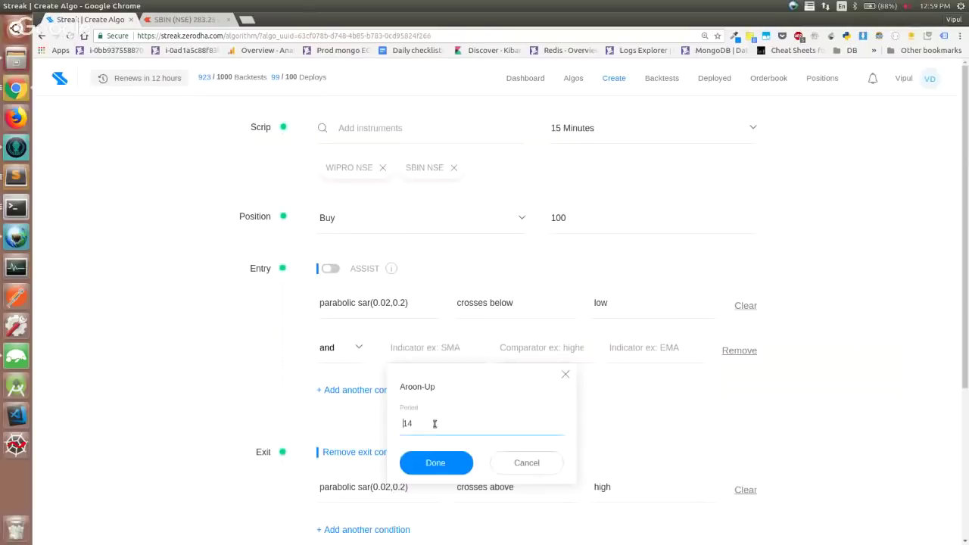
left_click(443, 462)
left_click(542, 350)
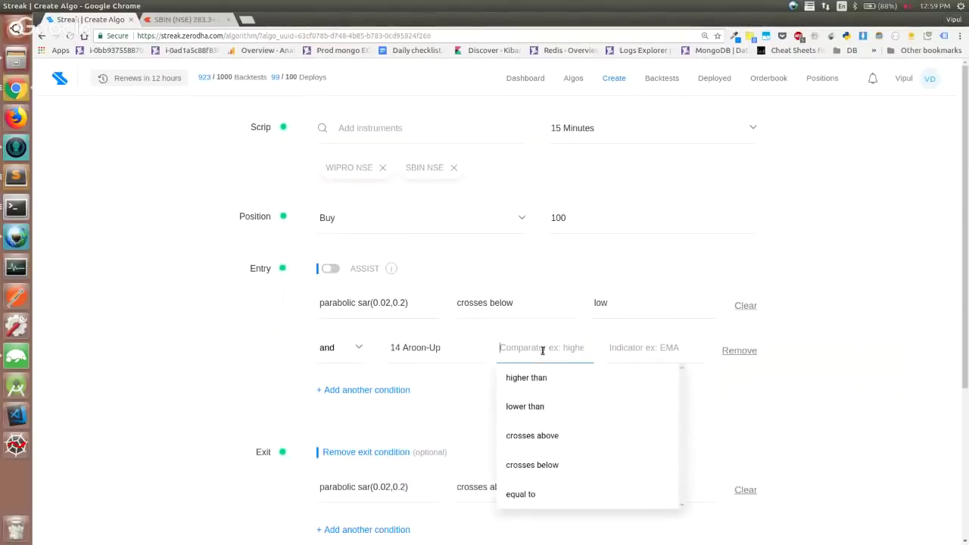
left_click(544, 376)
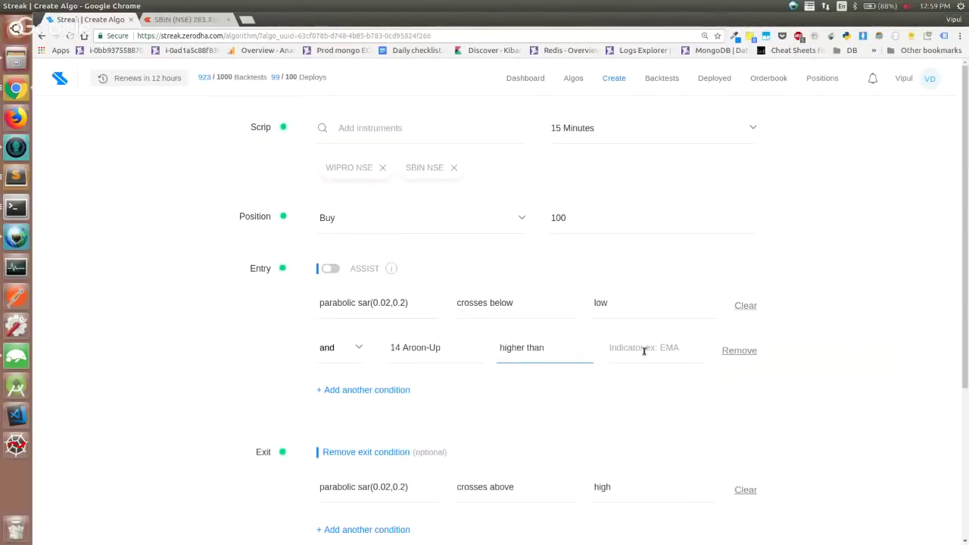
left_click(643, 350)
left_click(649, 458)
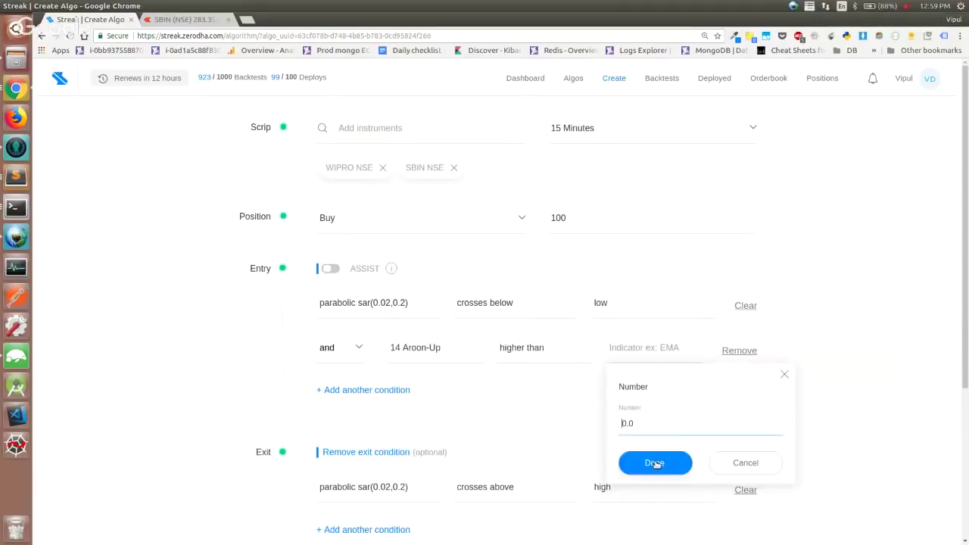
left_click_drag(669, 424, 596, 425)
type("60")
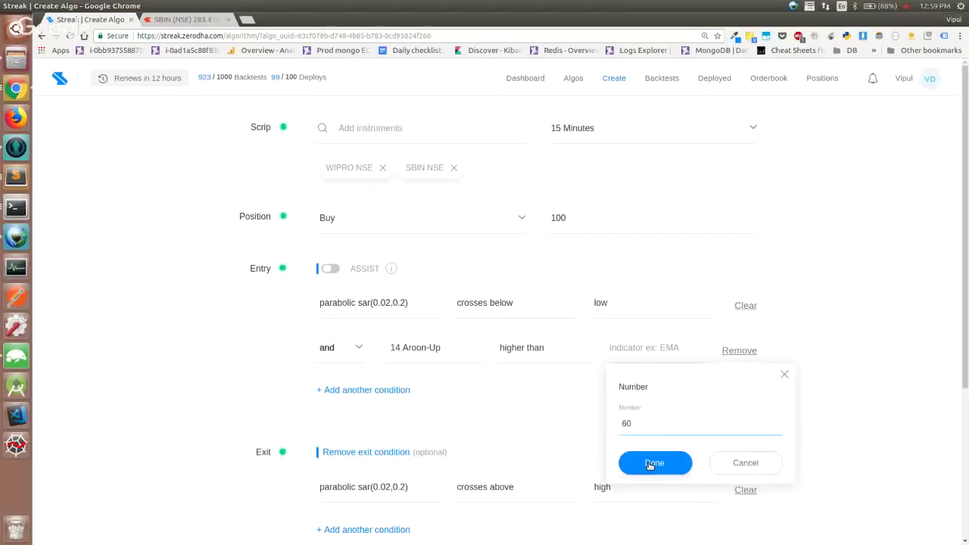
left_click(649, 465)
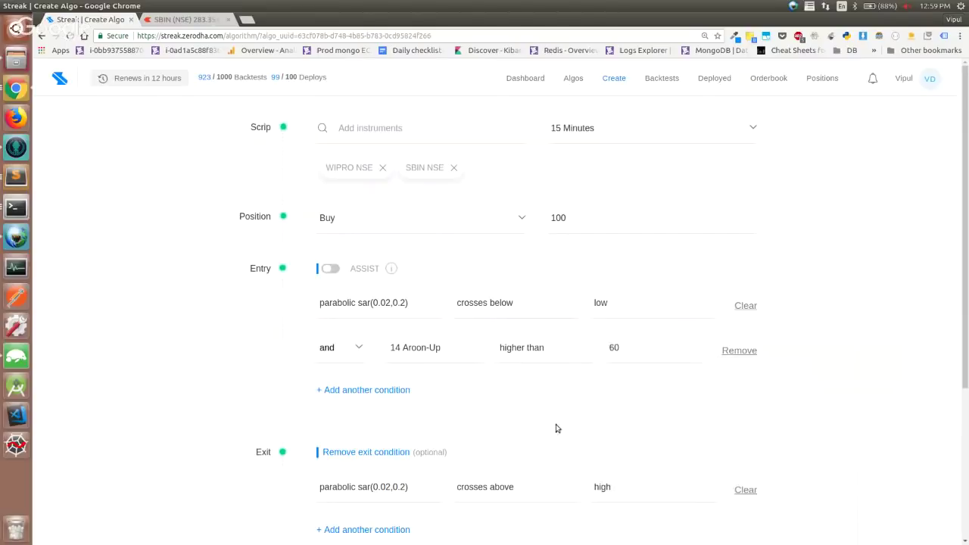
- Add a second exit condition joined with "or" and set its indicator to Aroon-Up with period 14
scroll(386, 454, "down", 3)
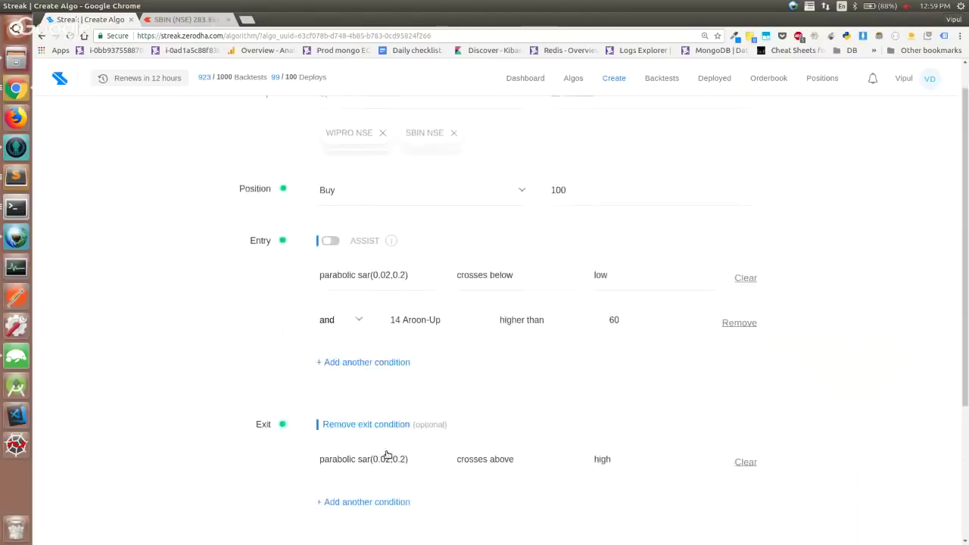
left_click(364, 429)
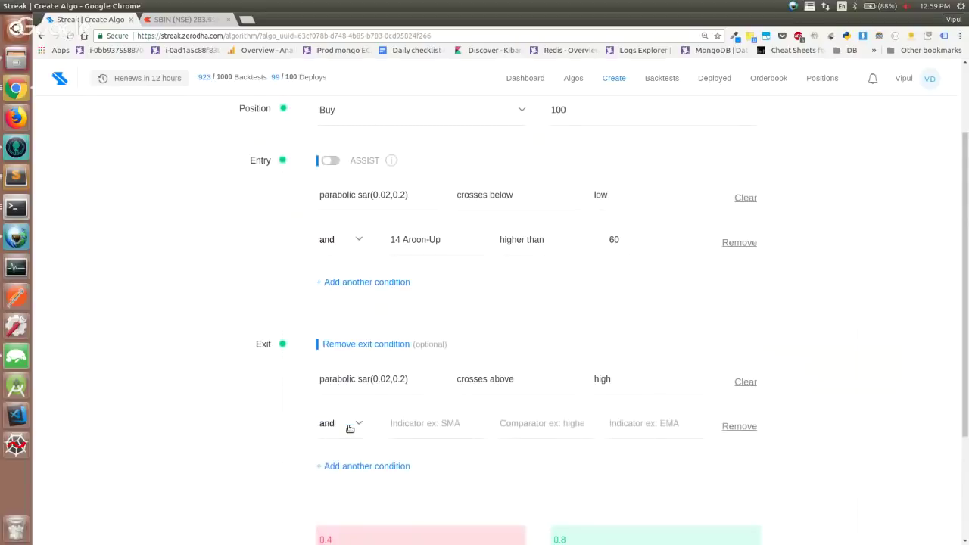
left_click(352, 424)
left_click(349, 459)
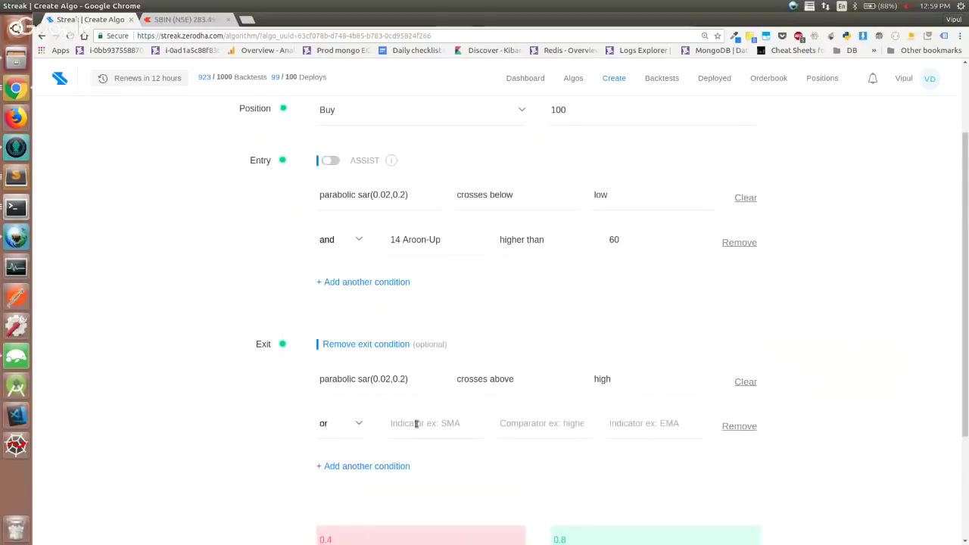
left_click(421, 423)
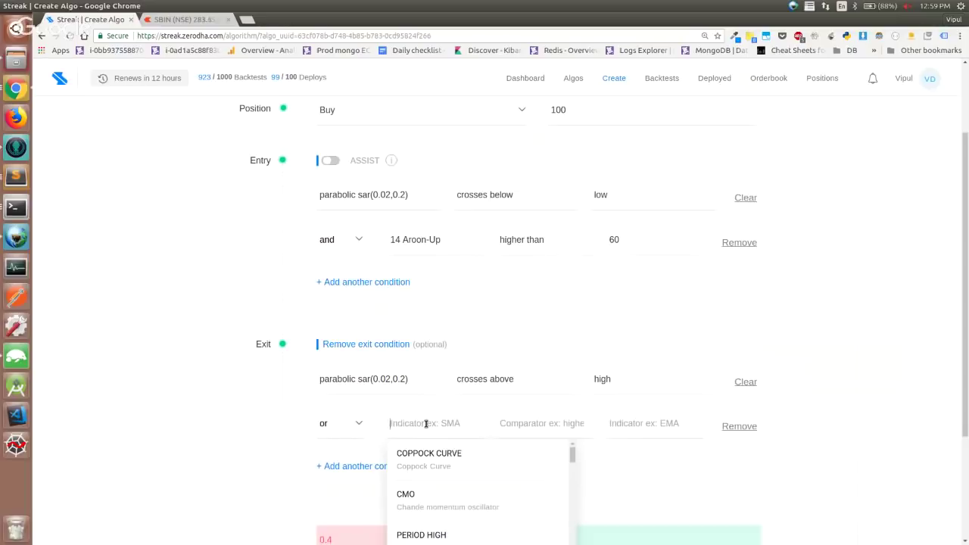
type("aroon up")
key("Return")
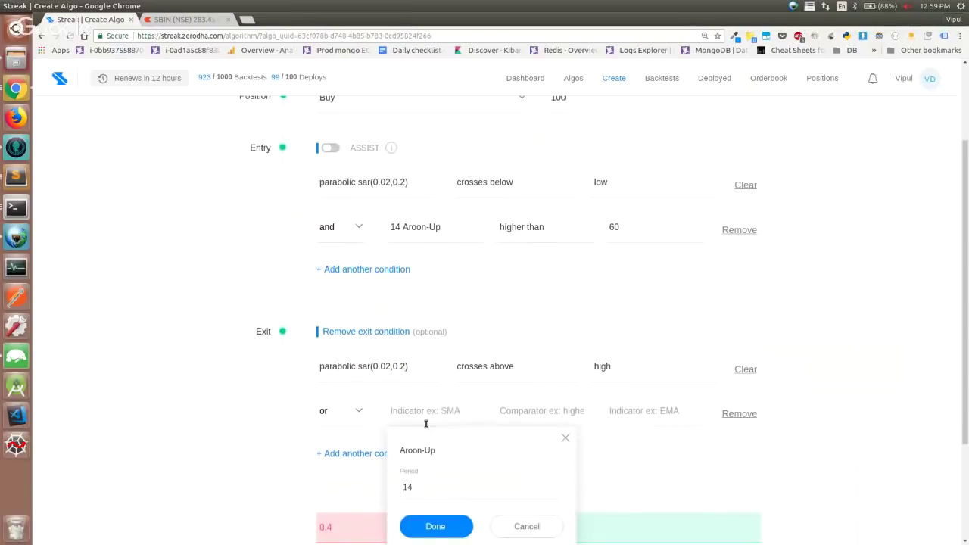
left_click(457, 528)
- Complete the second exit condition with the comparator "crosses below" and the number 60.0
left_click(545, 415)
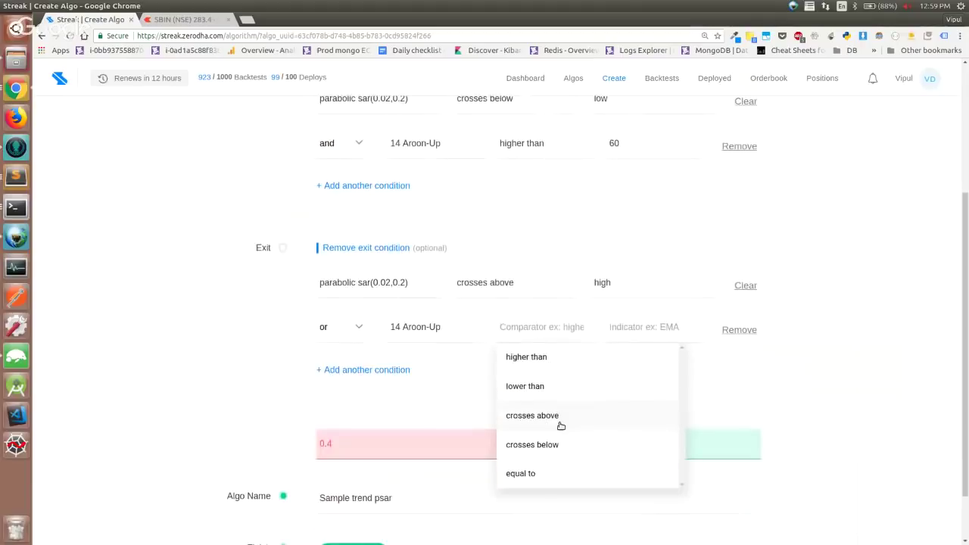
scroll(560, 425, "up", 1)
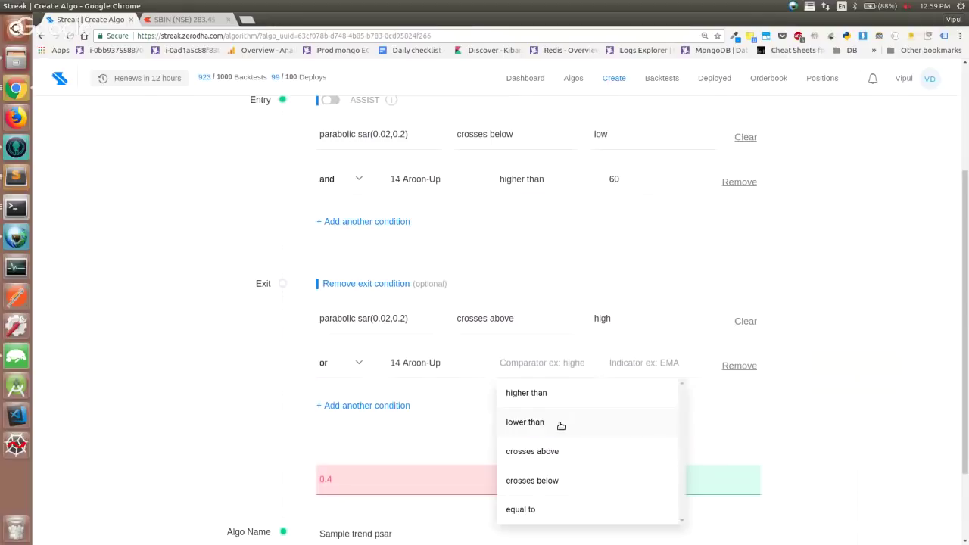
left_click(575, 479)
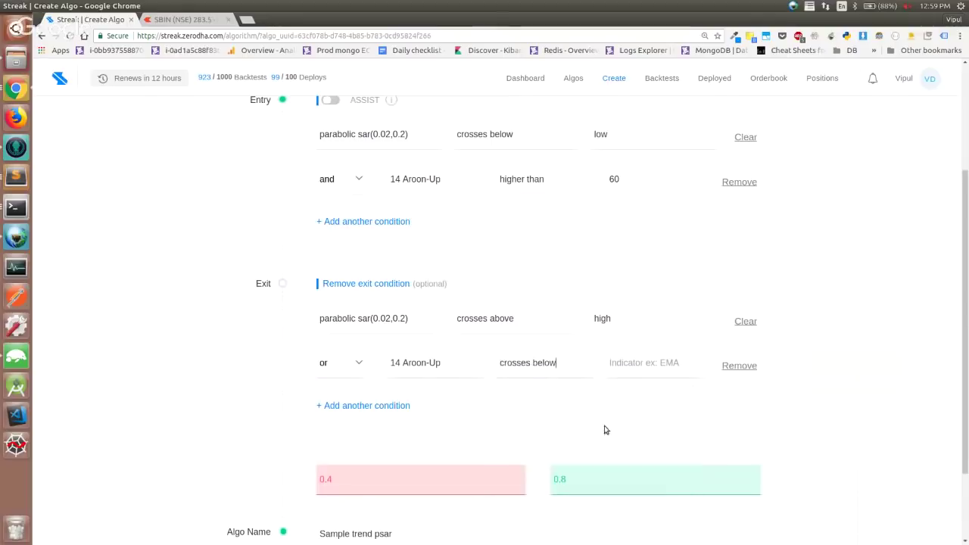
left_click(648, 365)
left_click(645, 475)
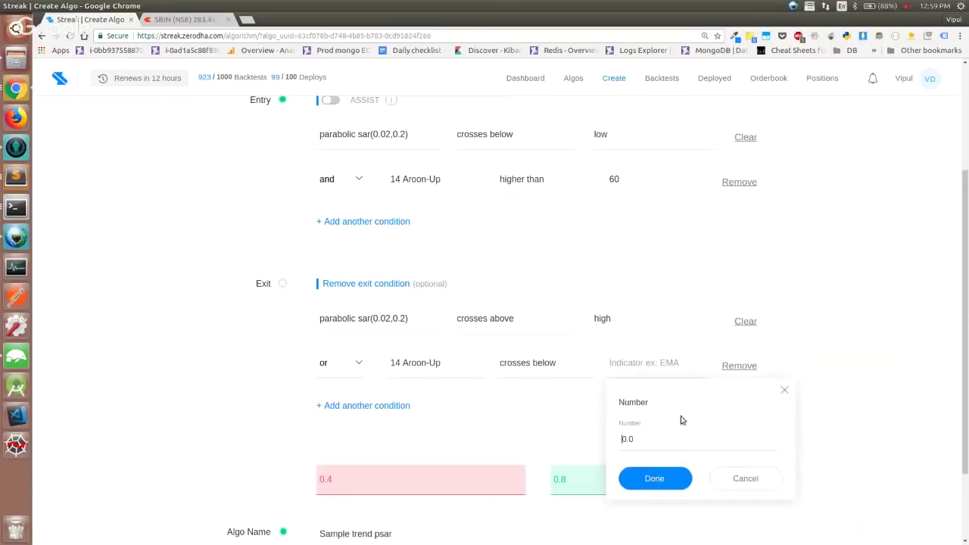
type("6")
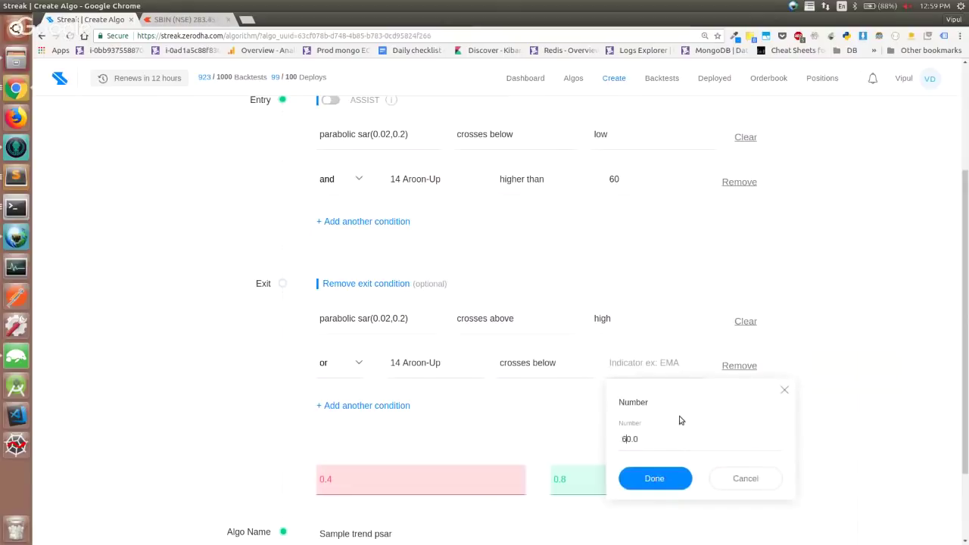
left_click(656, 479)
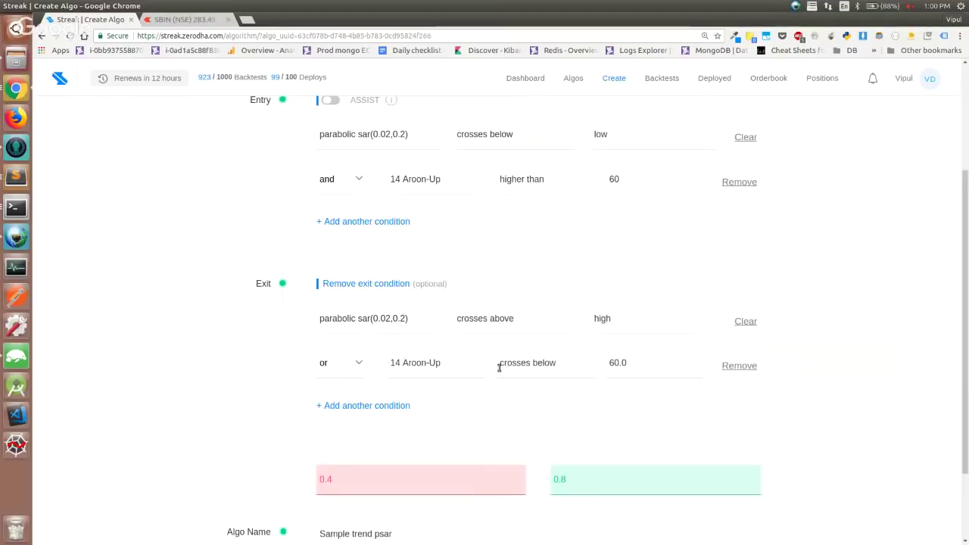
- Check the indicators on the WIPRO chart in Kite, return to Streak and backtest the edited algo
left_click(182, 19)
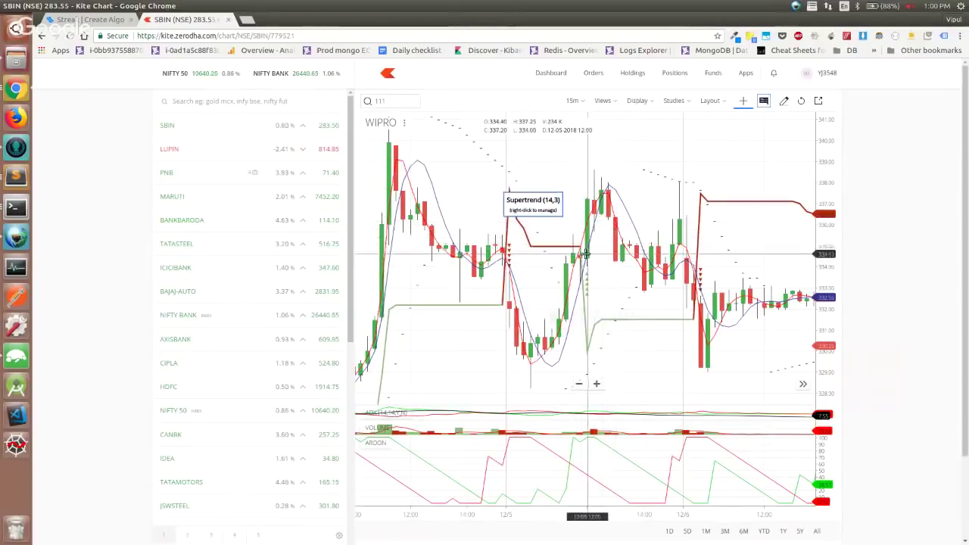
key("ctrl+shift+Tab")
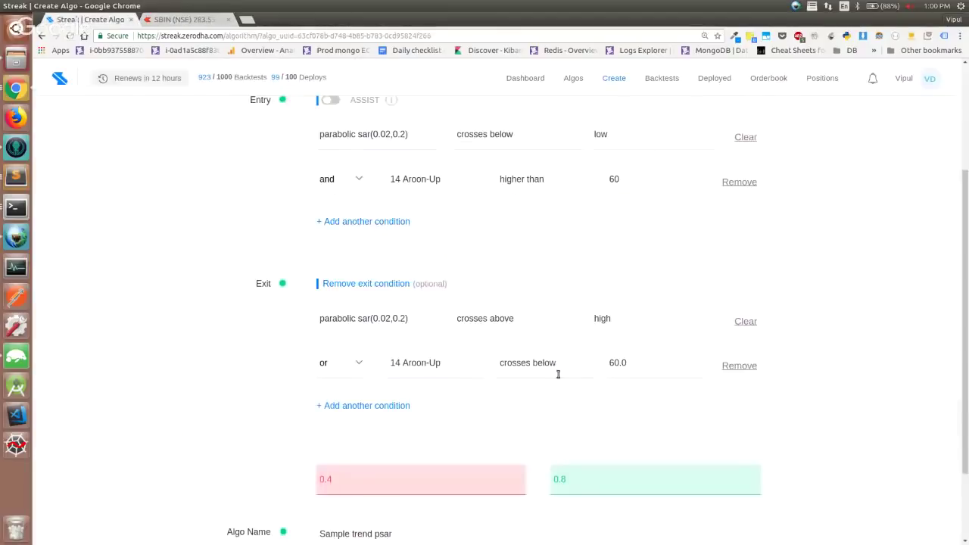
scroll(558, 377, "down", 1)
scroll(558, 377, "down", 2)
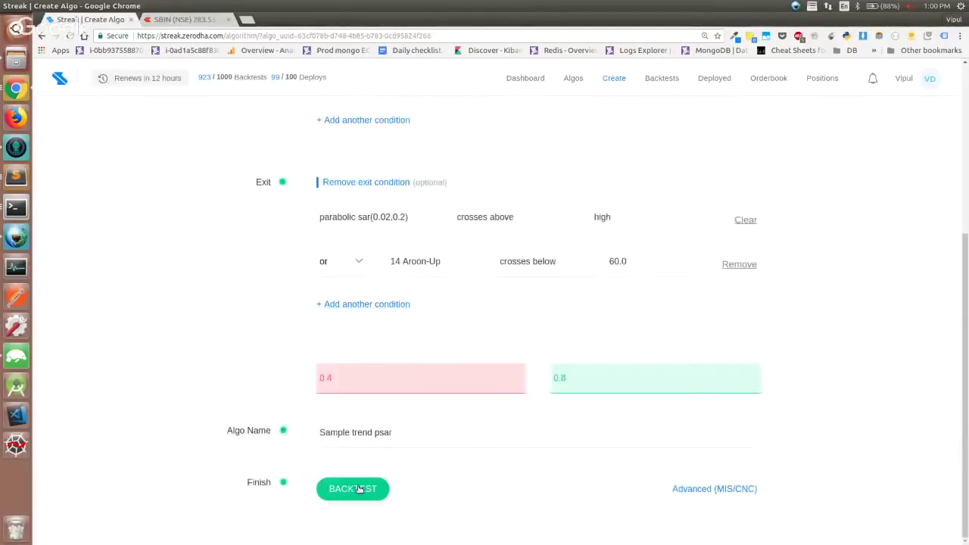
left_click(357, 489)
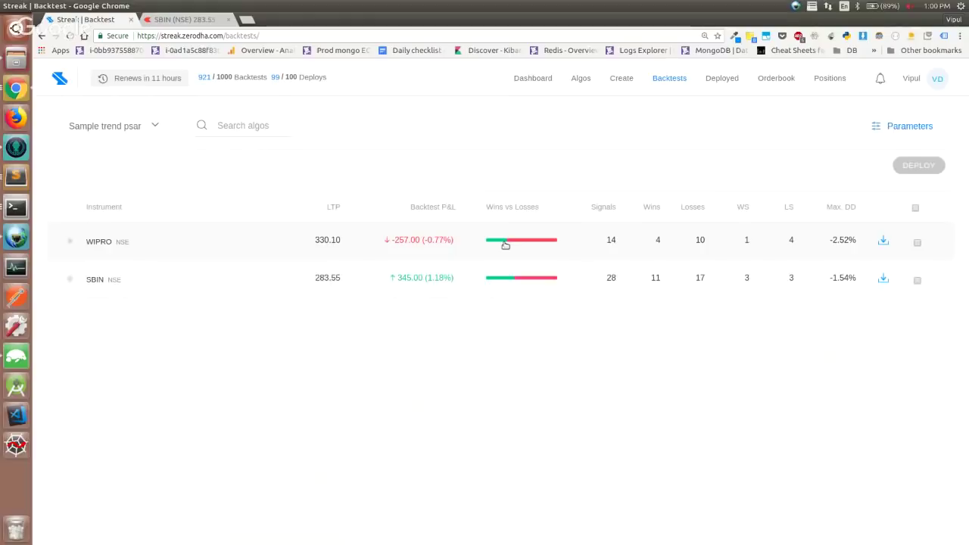
- Check the exit targets in the Combined Algo slide, set the backtest's take profit to 0.9% and rerun it
left_click(505, 244)
left_click(505, 245)
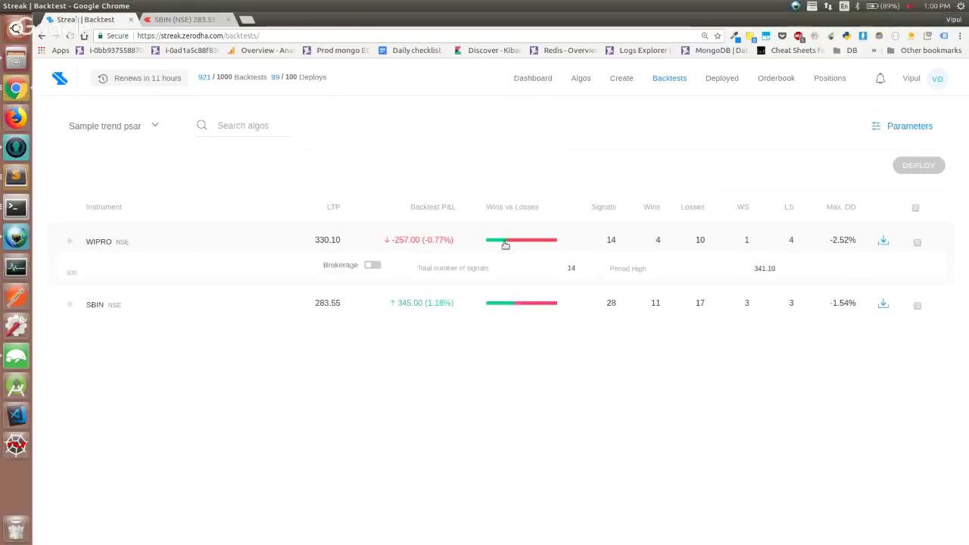
key("alt+Tab")
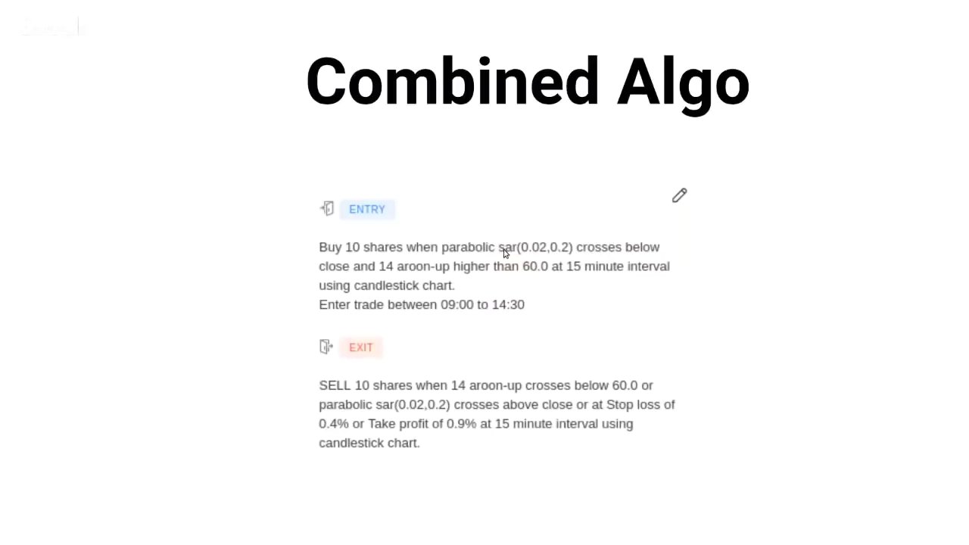
key("alt+Tab")
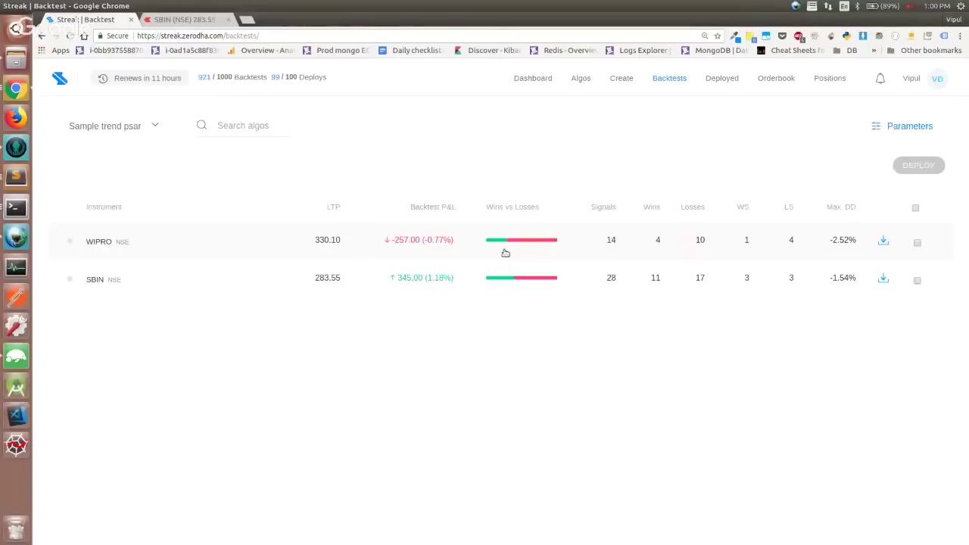
left_click(894, 133)
left_click(504, 129)
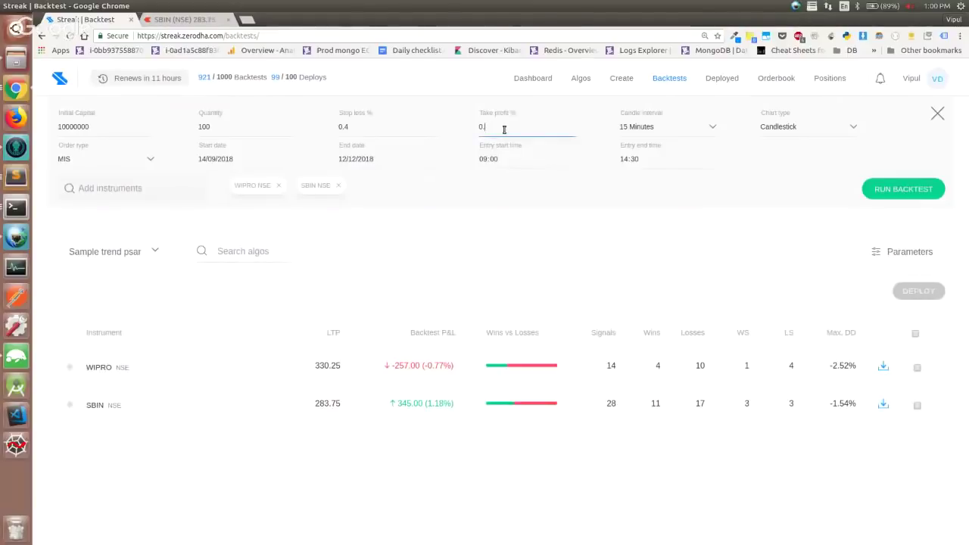
left_click(915, 187)
- Reread the Combined Algo slide, expand WIPRO's backtest result in Streak and review the algo's entry and exit summary
key("alt+Tab")
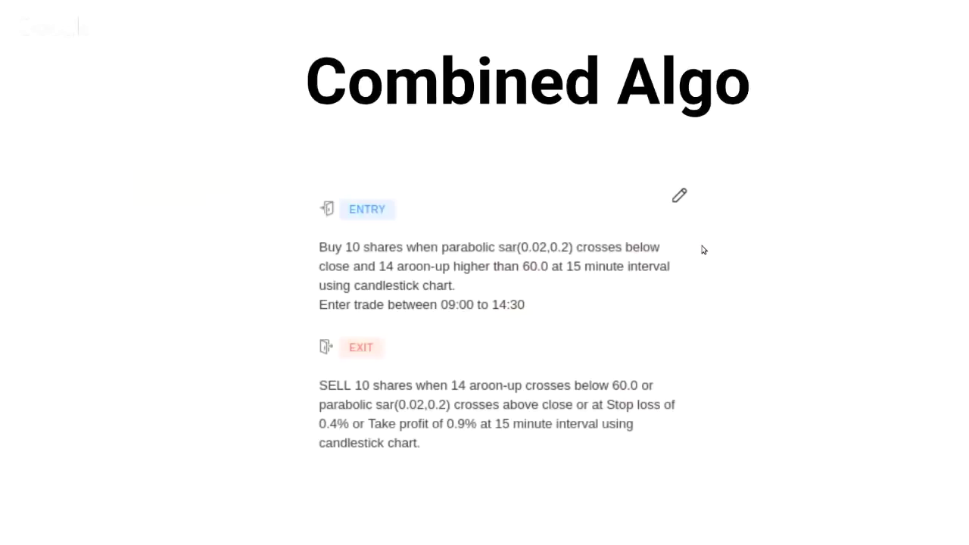
key("alt+Tab")
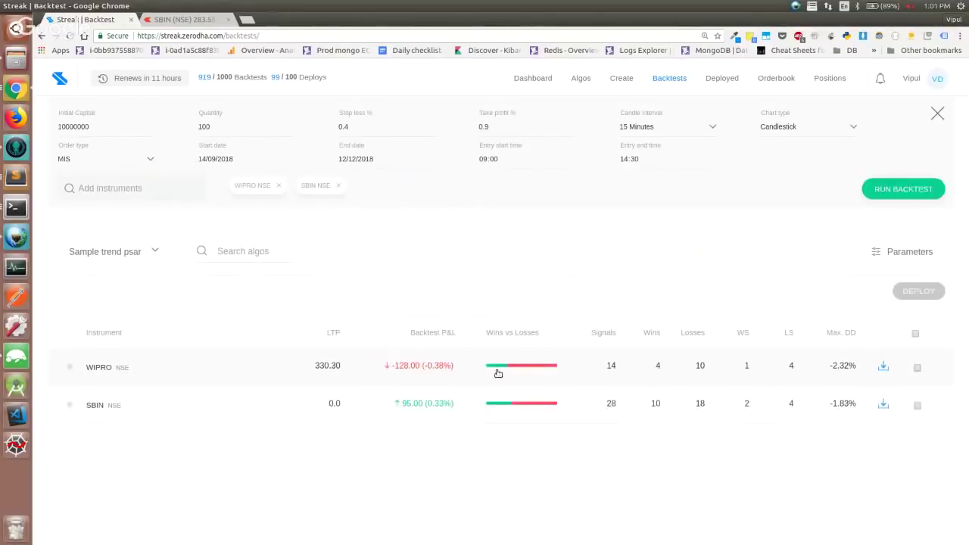
left_click(498, 370)
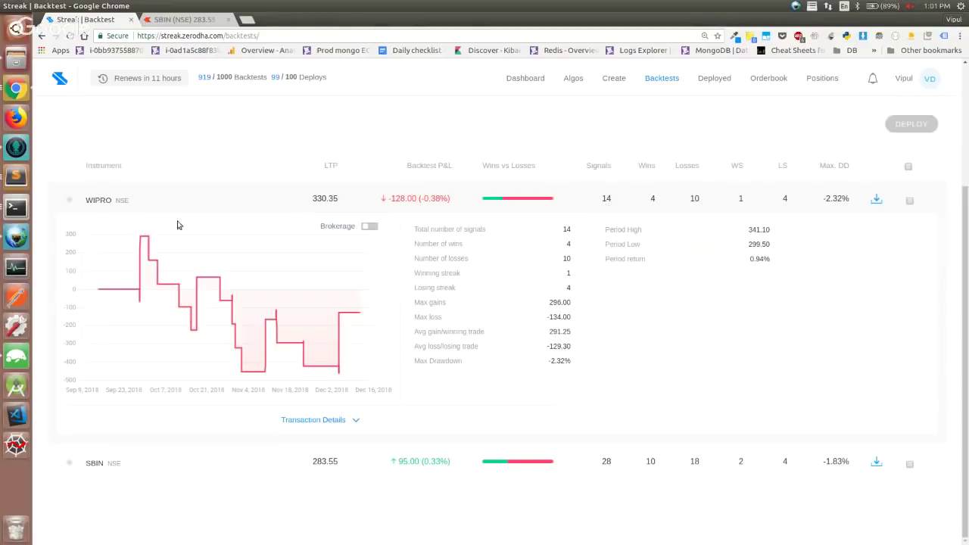
scroll(146, 220, "up", 3)
left_click(144, 253)
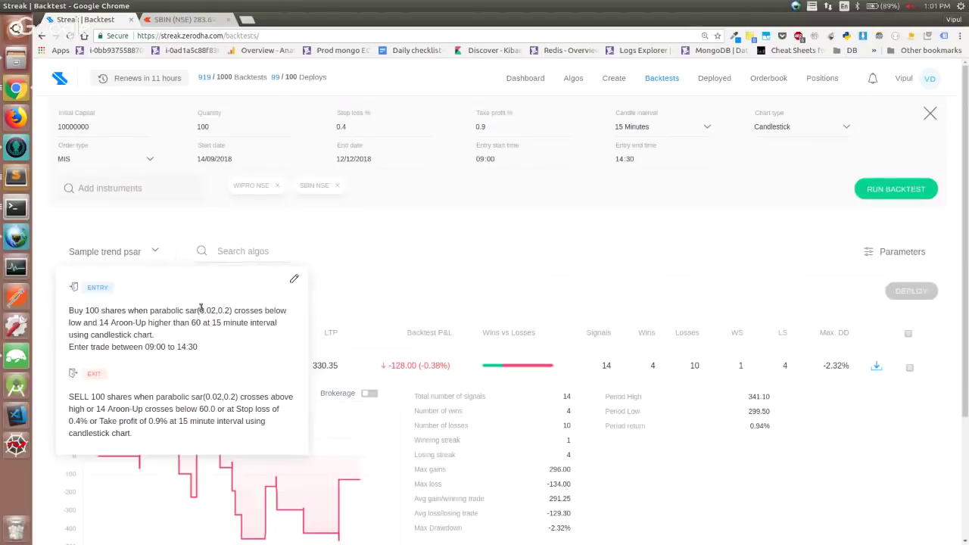
left_click(189, 302)
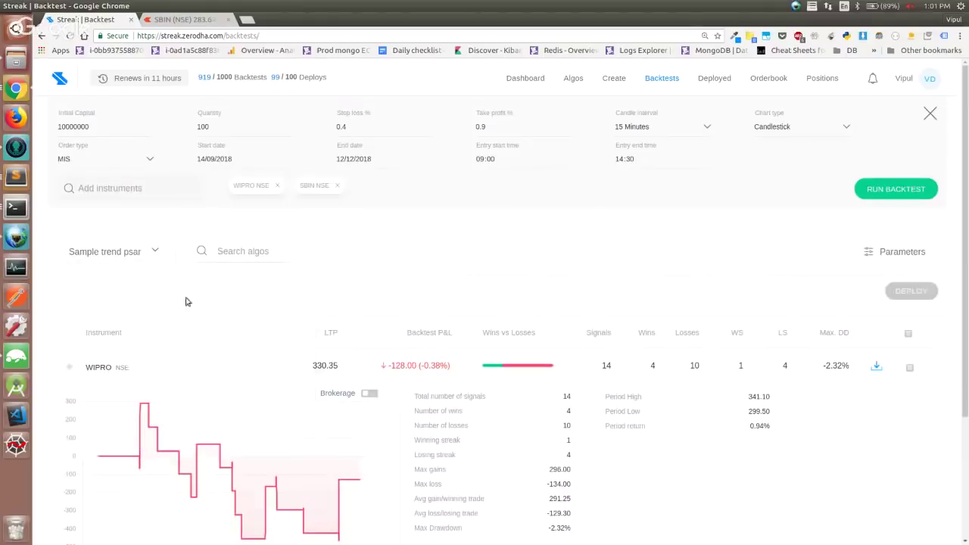
- Look at the WIPRO chart in Kite, return to Streak and read through WIPRO's transaction details
left_click(180, 23)
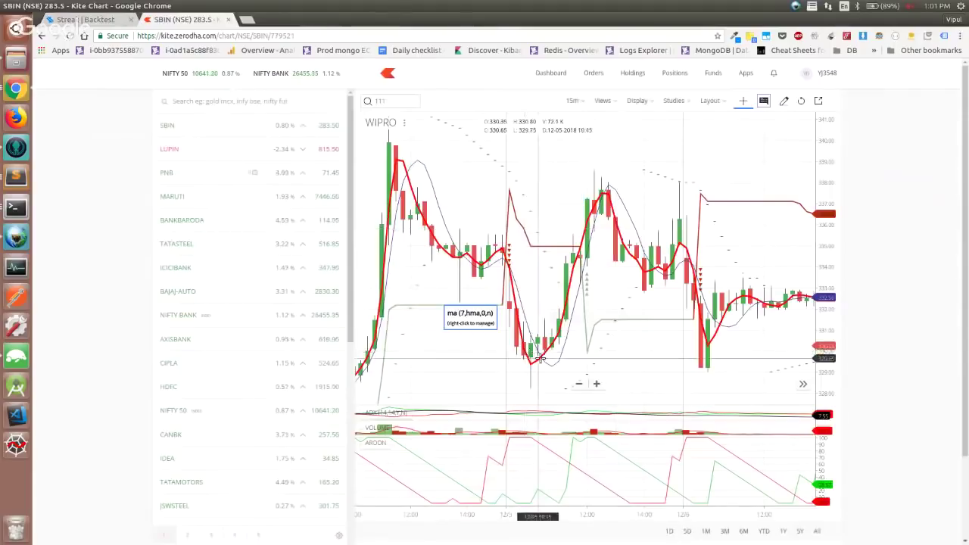
left_click(110, 23)
scroll(368, 372, "down", 3)
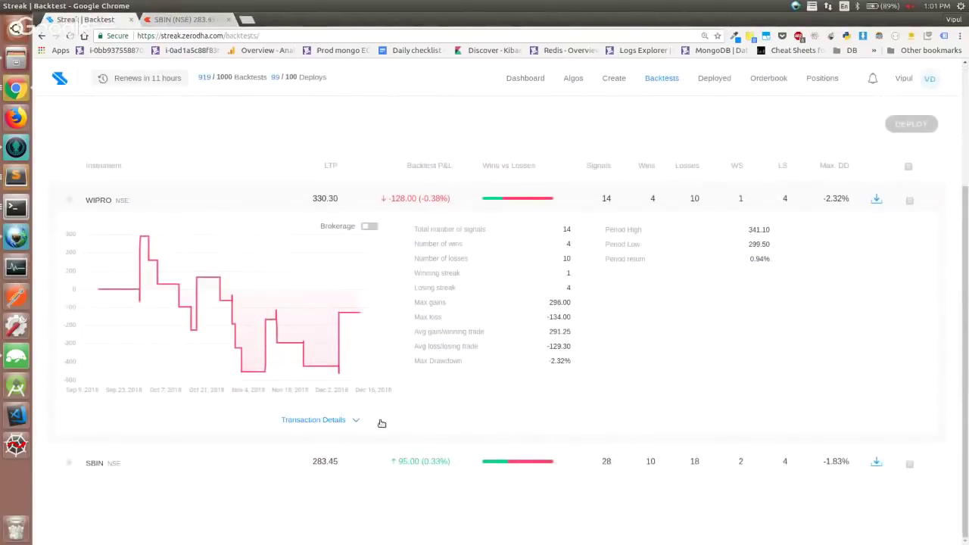
left_click(381, 424)
scroll(381, 424, "down", 5)
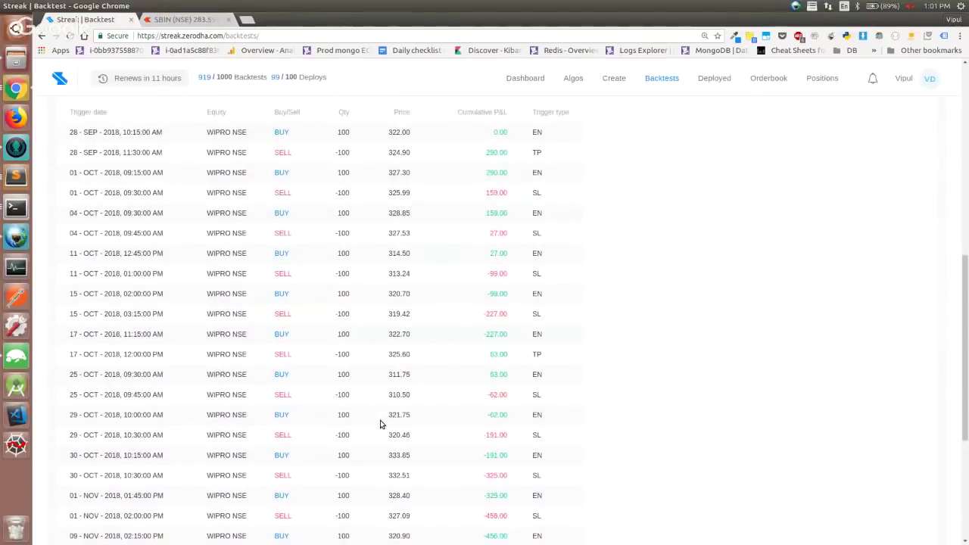
scroll(380, 424, "down", 3)
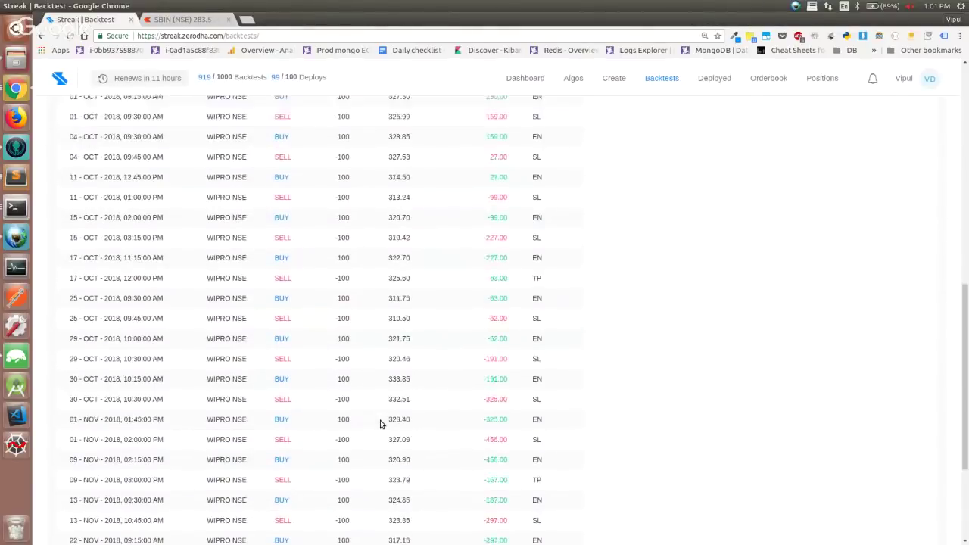
scroll(380, 424, "down", 3)
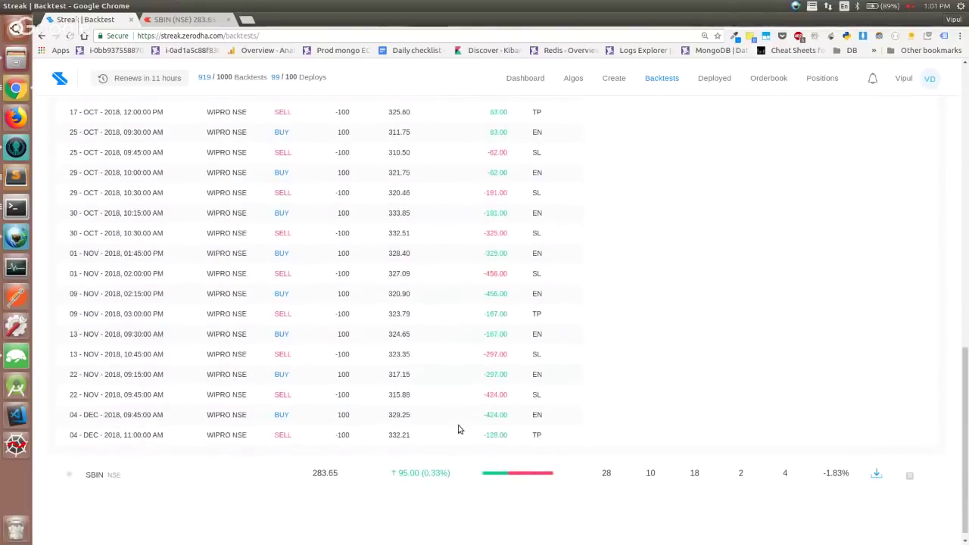
- Examine the 22 November and 4 December trades in WIPRO's transaction list and compare the trigger types of the earlier trades
double_click(538, 434)
left_click_drag(514, 431, 465, 395)
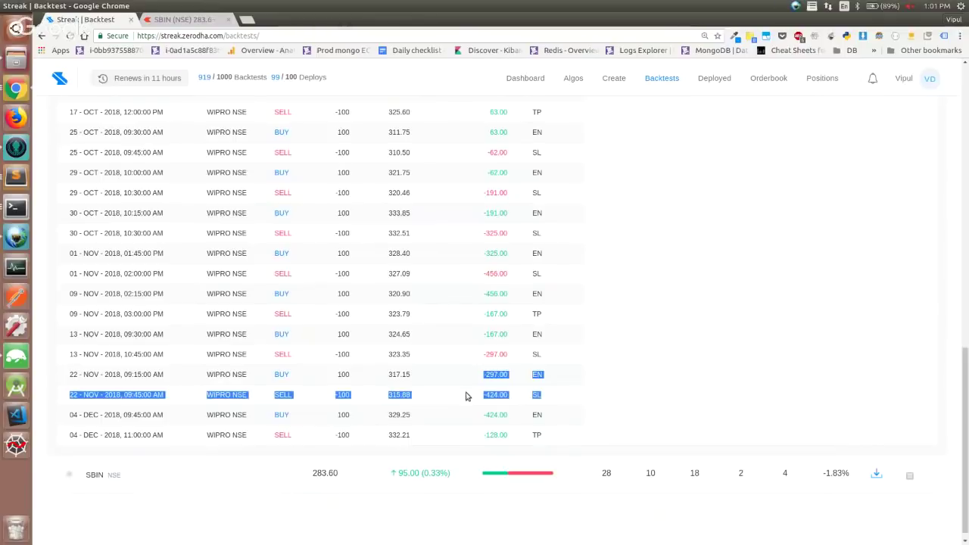
left_click(471, 401)
left_click_drag(542, 439, 484, 415)
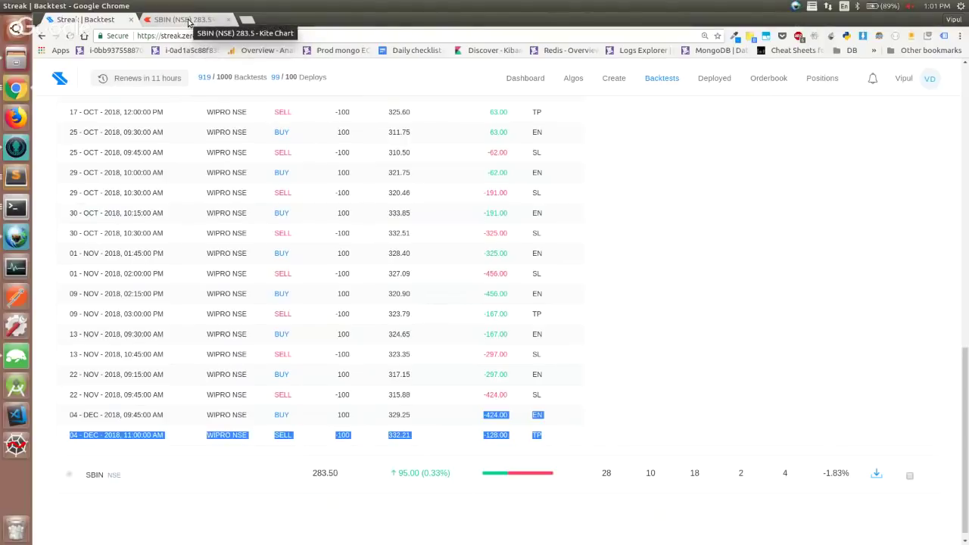
left_click_drag(545, 399, 490, 376)
scroll(491, 376, "up", 7)
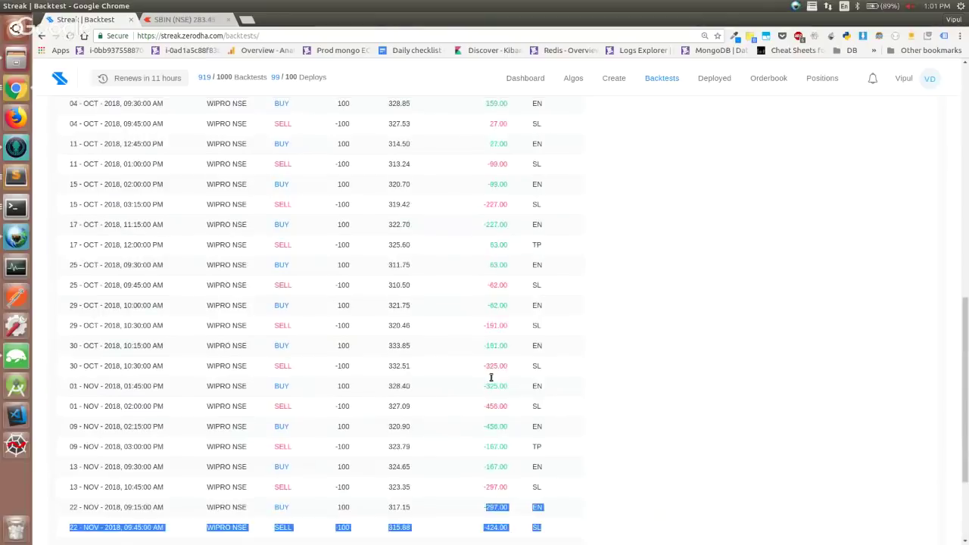
scroll(490, 376, "up", 3)
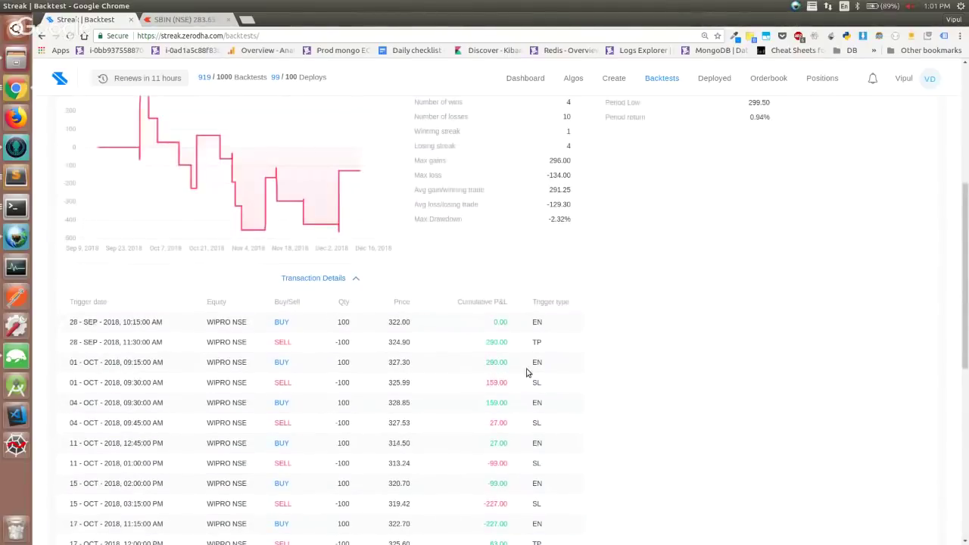
scroll(528, 372, "down", 9)
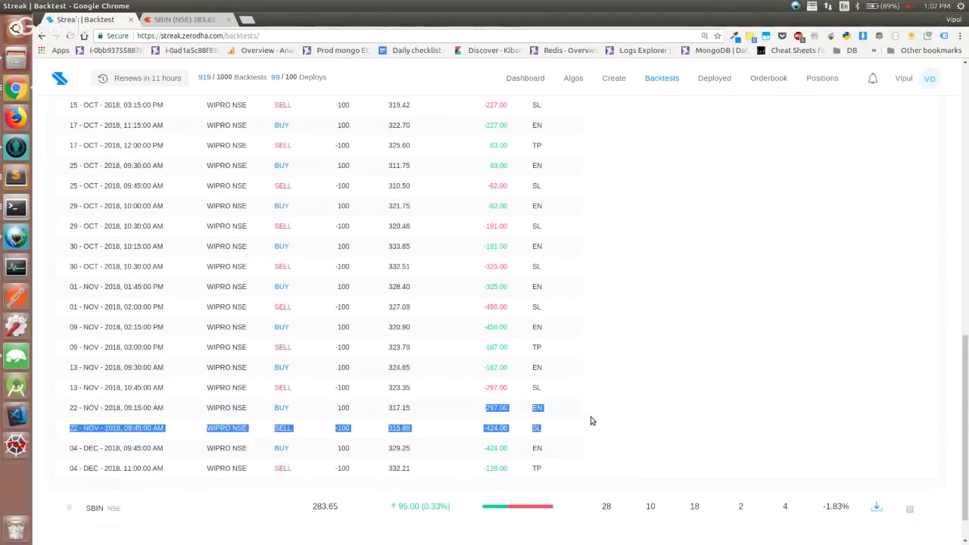
left_click(604, 421)
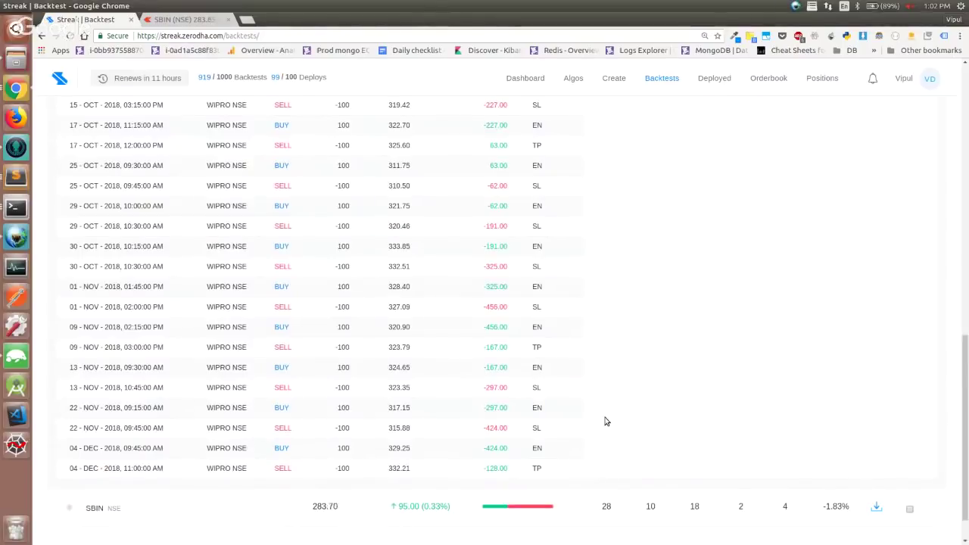
- Highlight WIPRO's 22 November stop-loss exit in the transaction list, and find the 22 November candles on its Kite chart with the Aroon indicator
left_click_drag(542, 429, 518, 417)
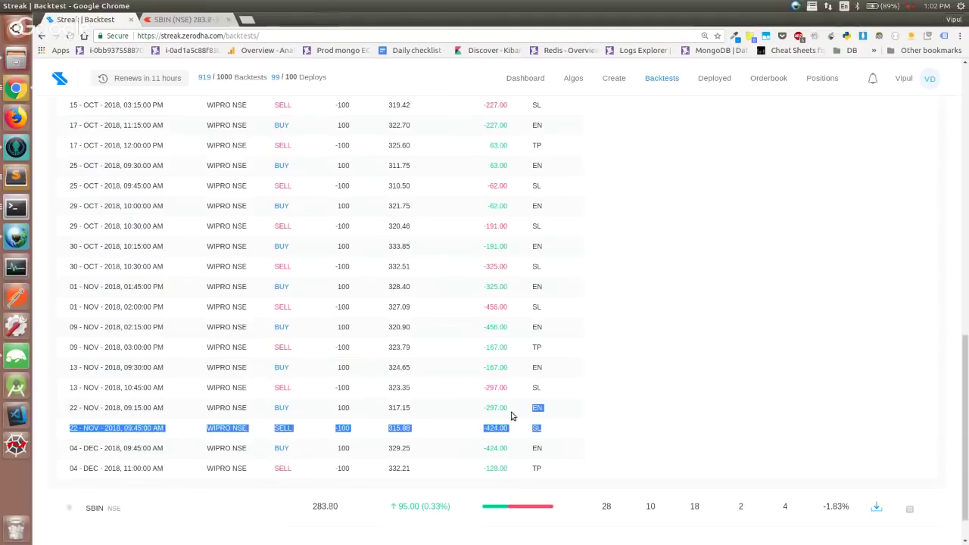
left_click(177, 20)
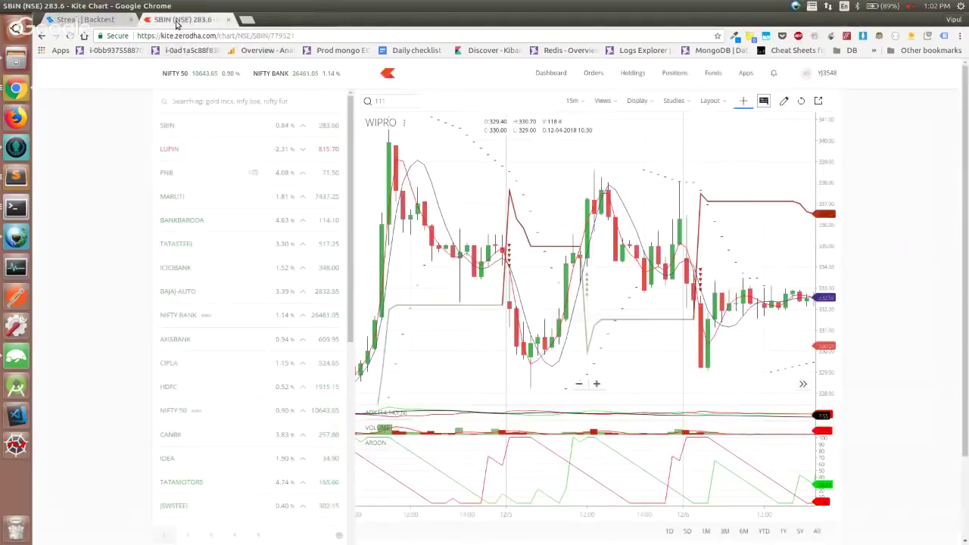
key("ctrl+Tab")
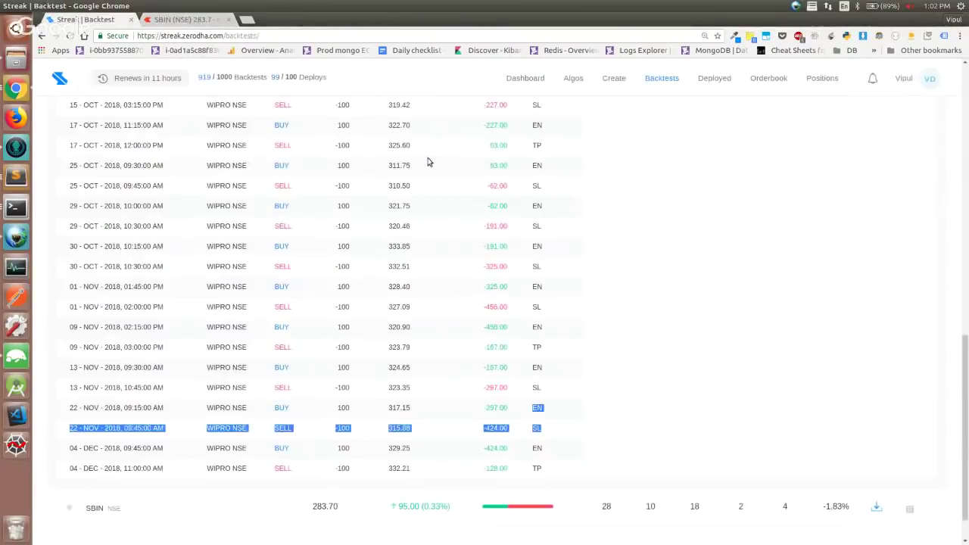
key("ctrl+Tab")
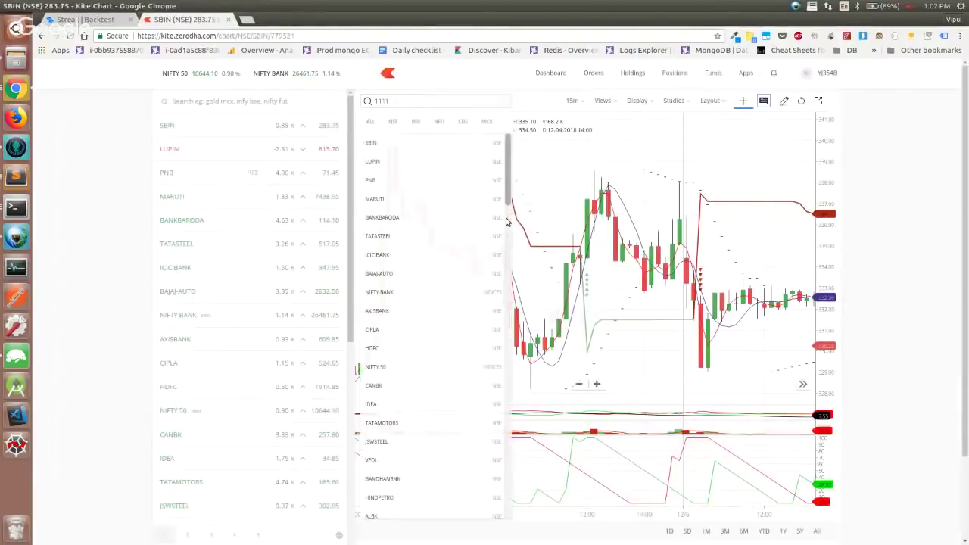
scroll(531, 231, "down", 5)
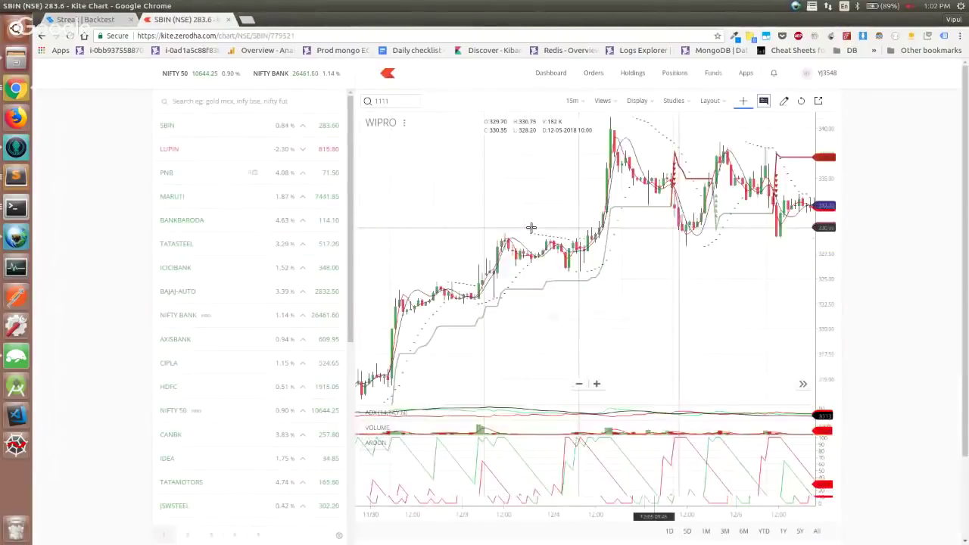
scroll(531, 231, "left", 3)
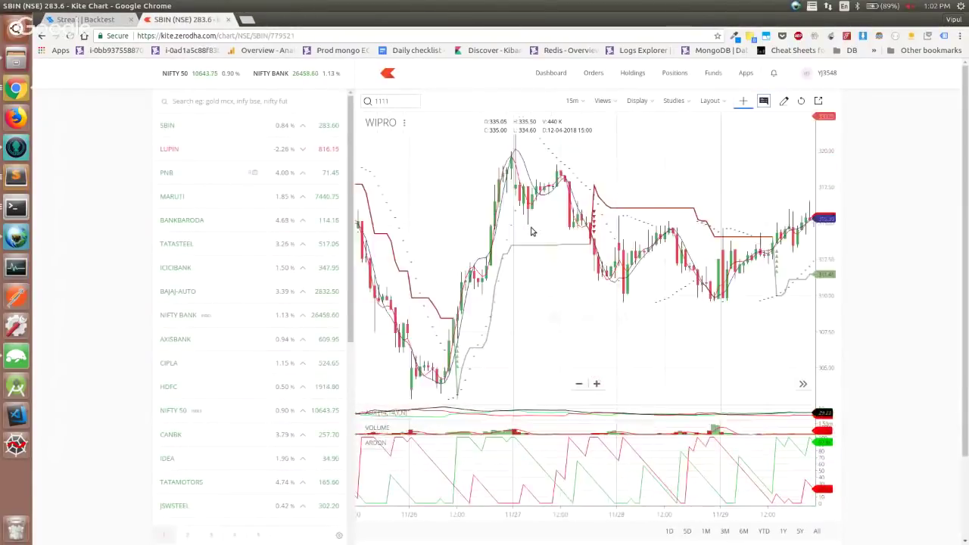
scroll(562, 329, "left", 3)
scroll(562, 328, "up", 3)
scroll(562, 328, "right", 2)
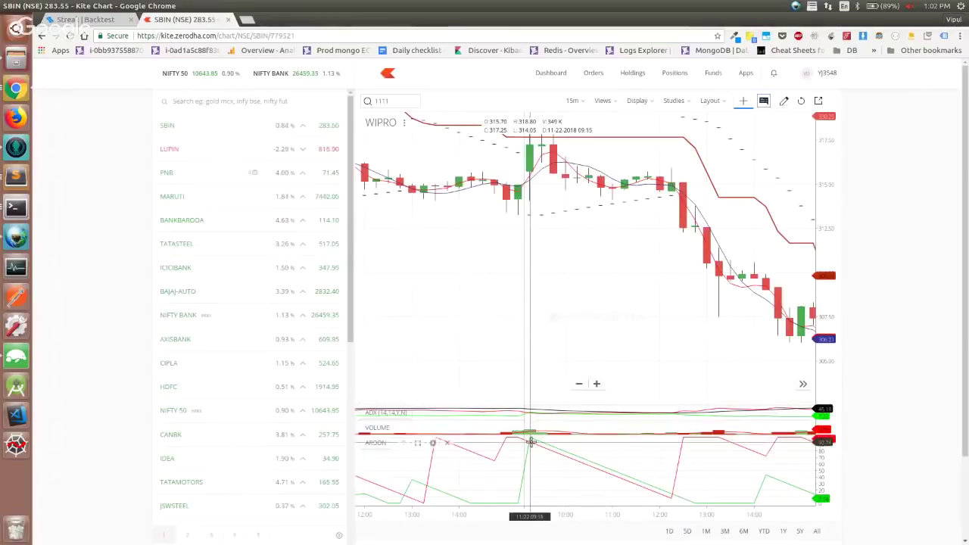
- Highlight WIPRO's 22 November 09:15 buy transaction in Streak and compare it with the price candles and Aroon lines in Kite
key("ctrl+Page_Up")
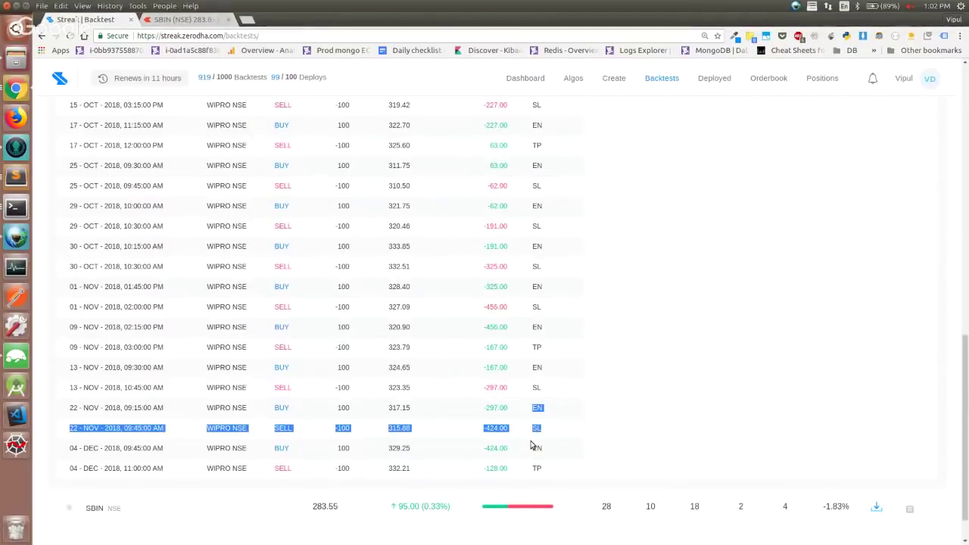
left_click_drag(74, 407, 550, 409)
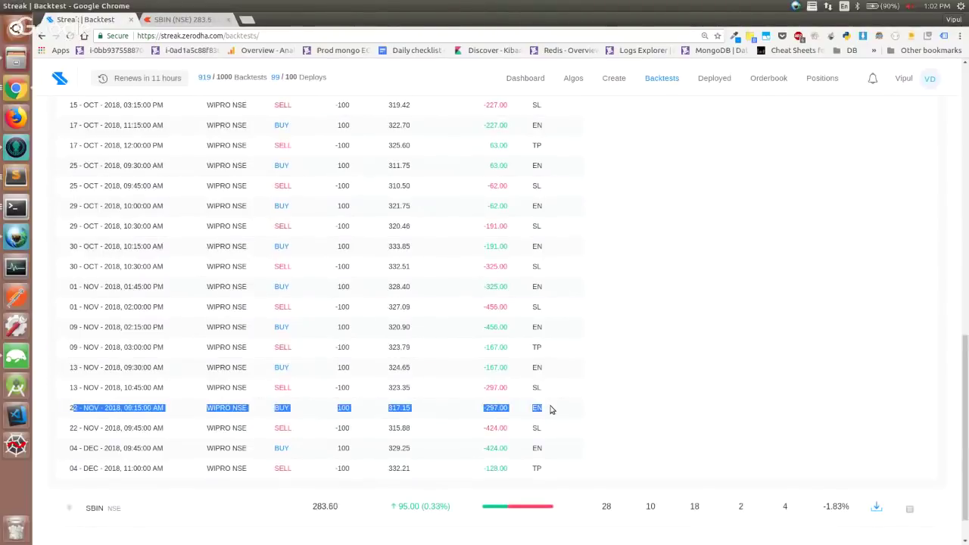
key("ctrl+Tab")
type("11111")
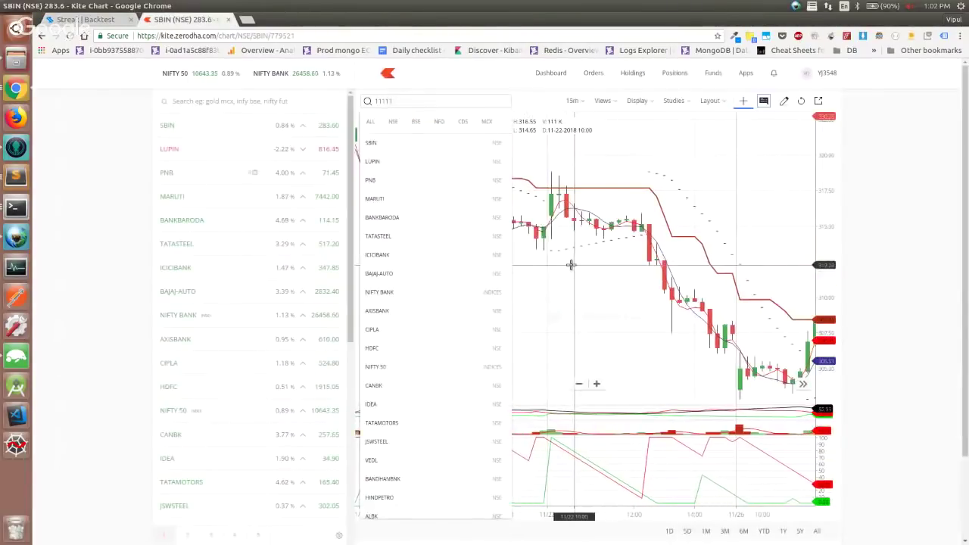
left_click(571, 264)
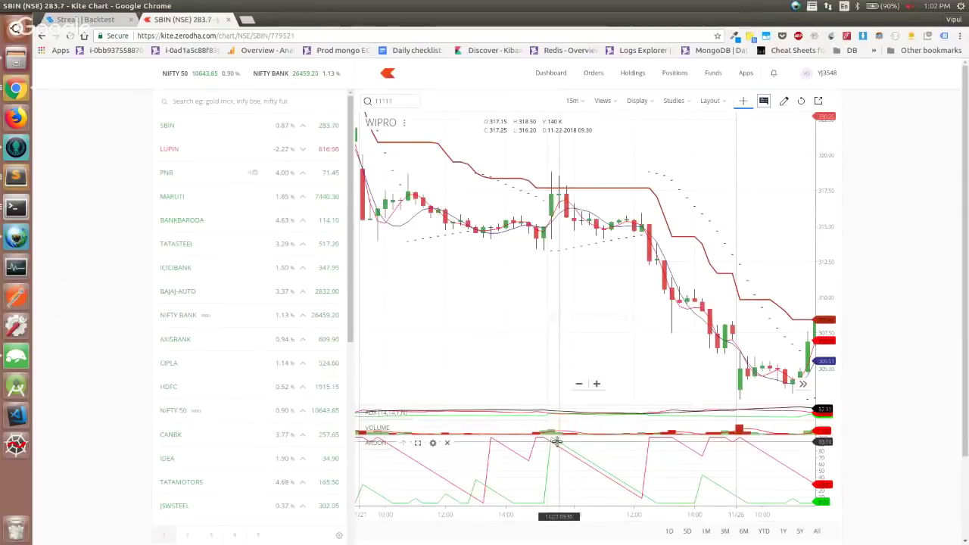
- Return to Streak, set the backtest's entry start time to 09:31 and rerun it
key("ctrl+shift+Tab")
scroll(556, 446, "up", 15)
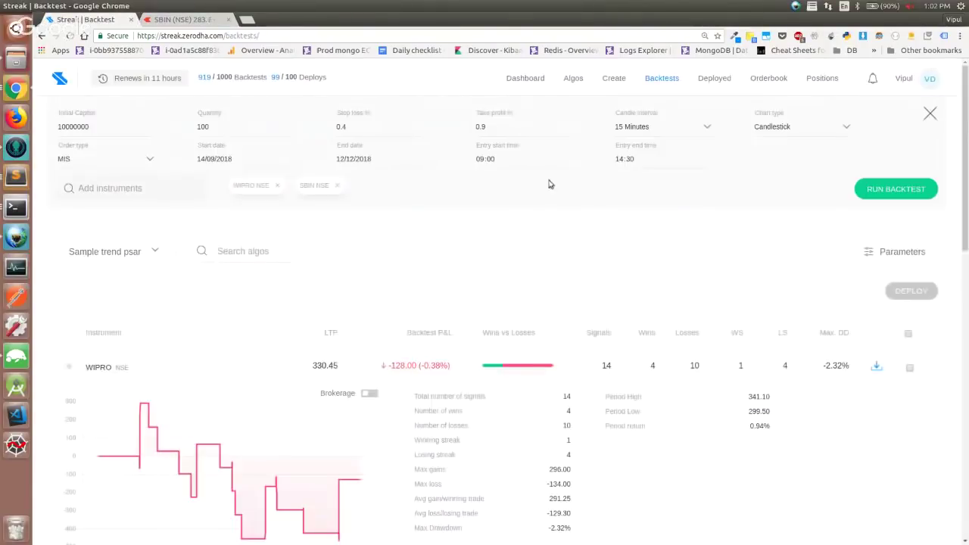
left_click(492, 161)
left_click(489, 160)
type("31")
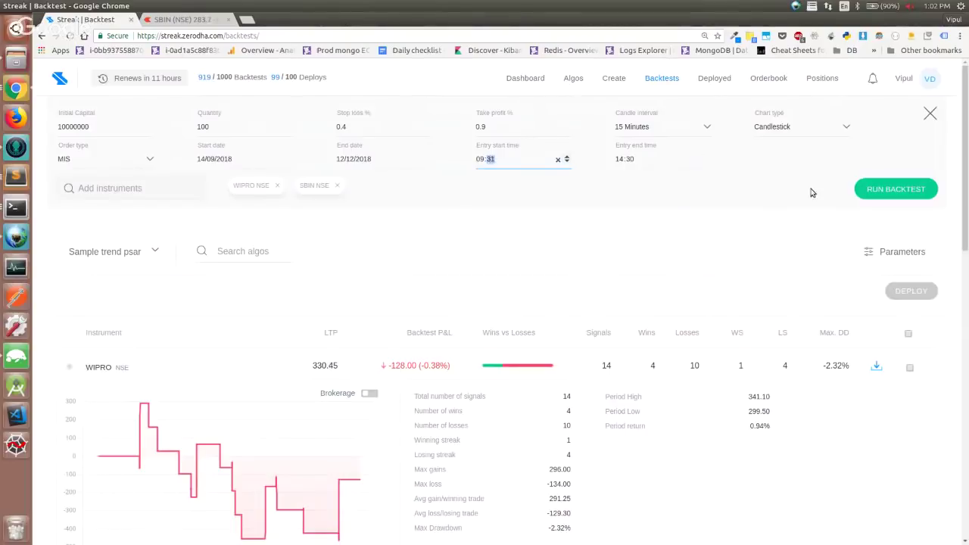
left_click(893, 190)
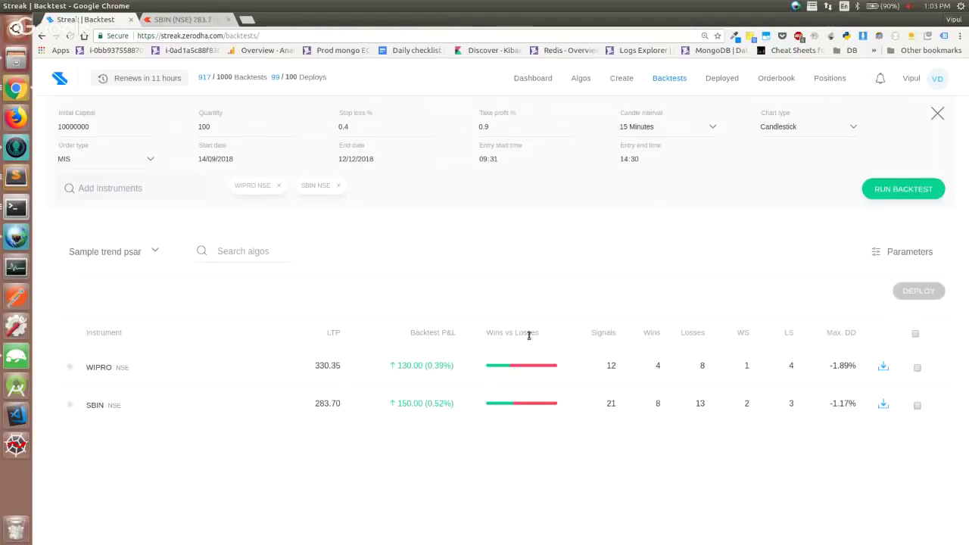
- Expand WIPRO's new backtest result and examine the November trades in its transaction details
left_click(508, 371)
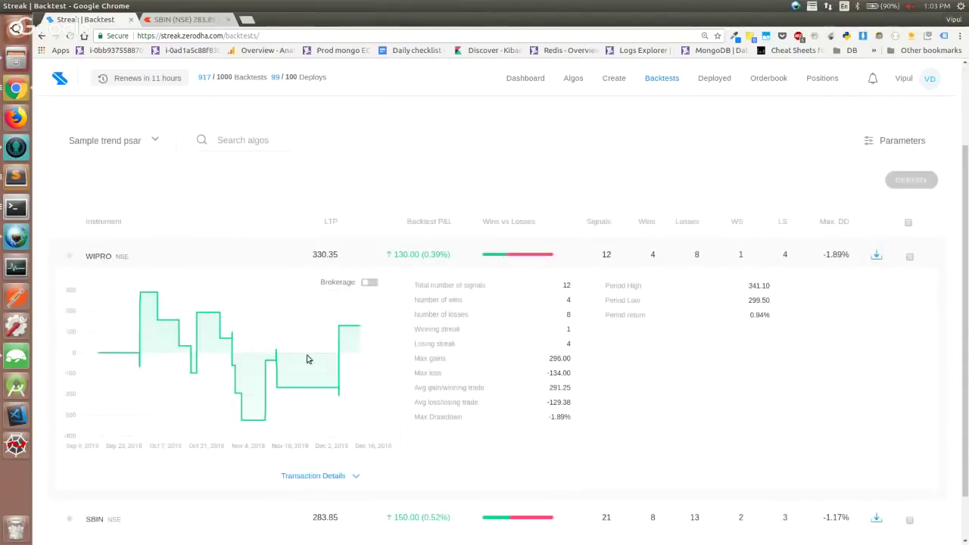
left_click(380, 481)
scroll(380, 481, "down", 10)
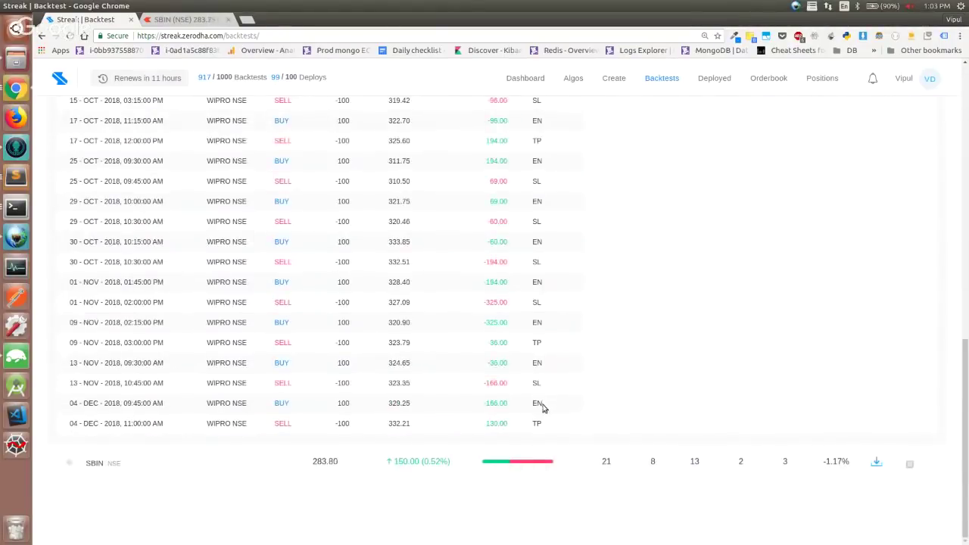
left_click_drag(545, 388, 362, 357)
left_click_drag(167, 367, 451, 379)
- Look at WIPRO's price action and indicators for 20 to 22 November on the Kite chart
key("ctrl+Tab")
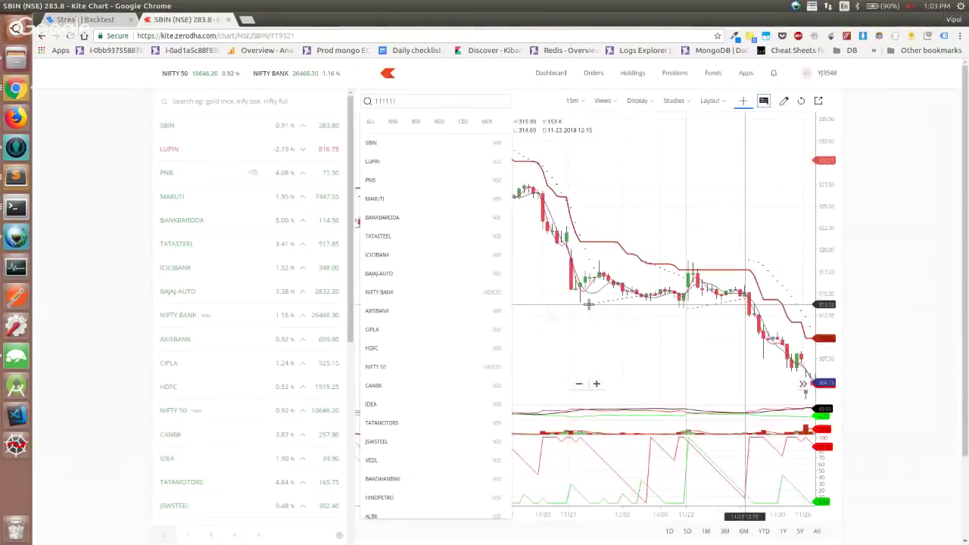
left_click(589, 304)
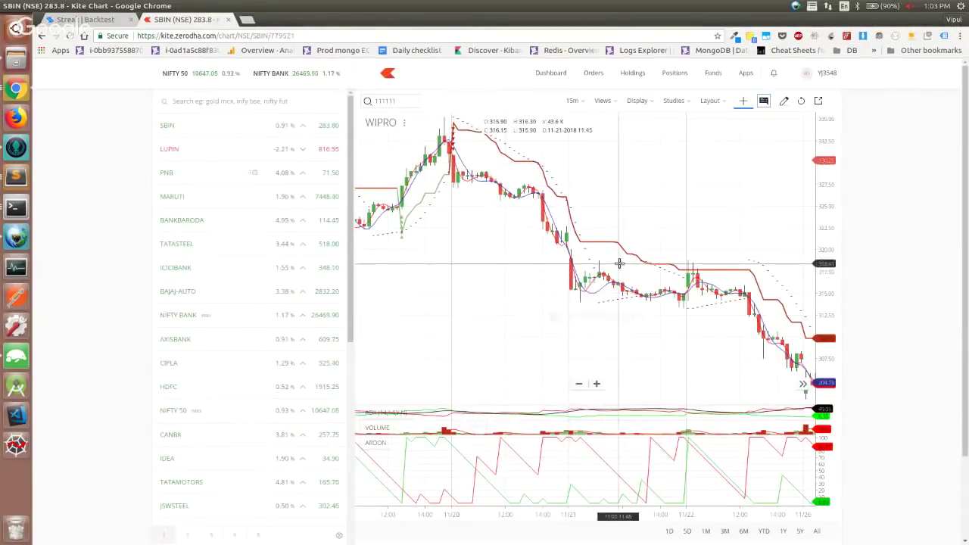
key("ctrl+Tab")
- Review the Sample trend psar algo's entry and exit summary in Streak and compare its buy entry with the parabolic SAR in Kite
scroll(195, 366, "up", 15)
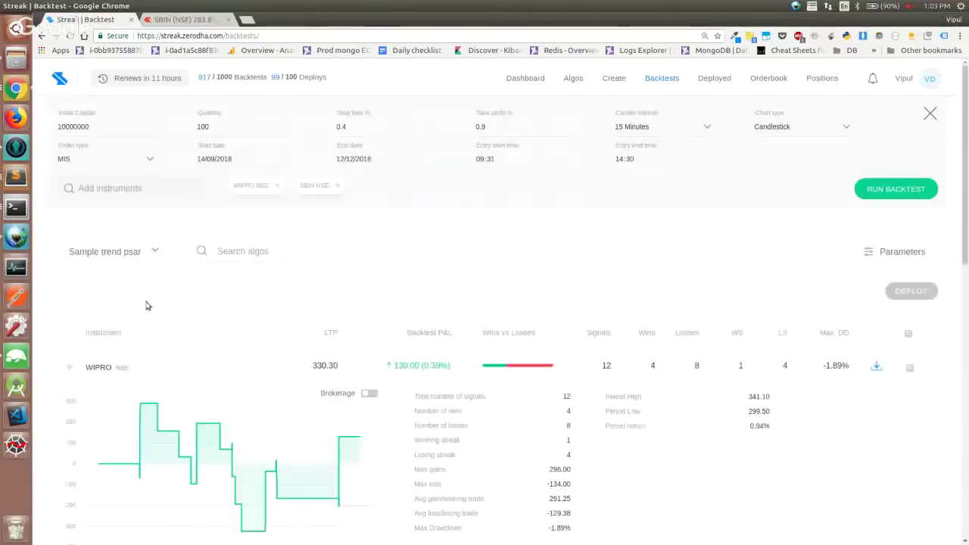
left_click(155, 258)
left_click_drag(69, 312, 81, 313)
key("ctrl+Tab")
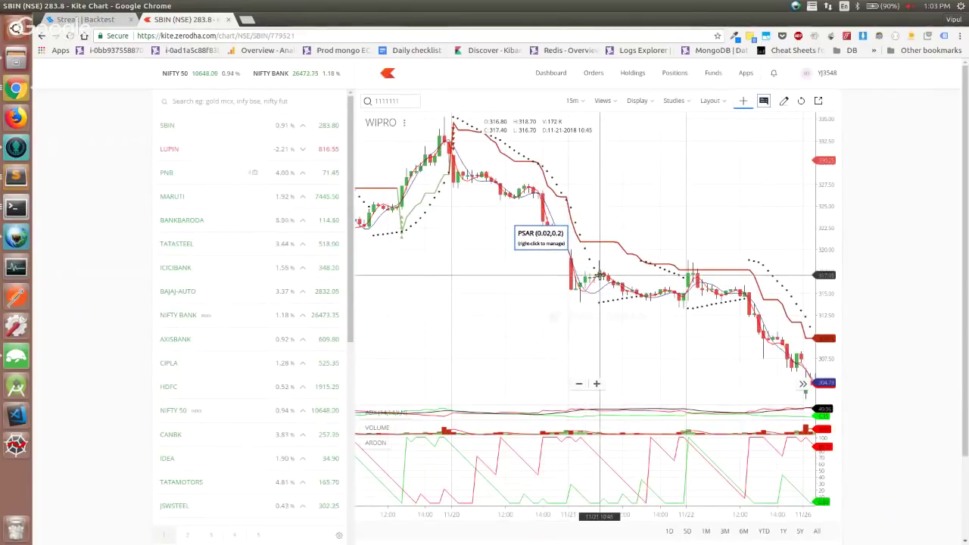
key("ctrl+Page_Up")
left_click(175, 258)
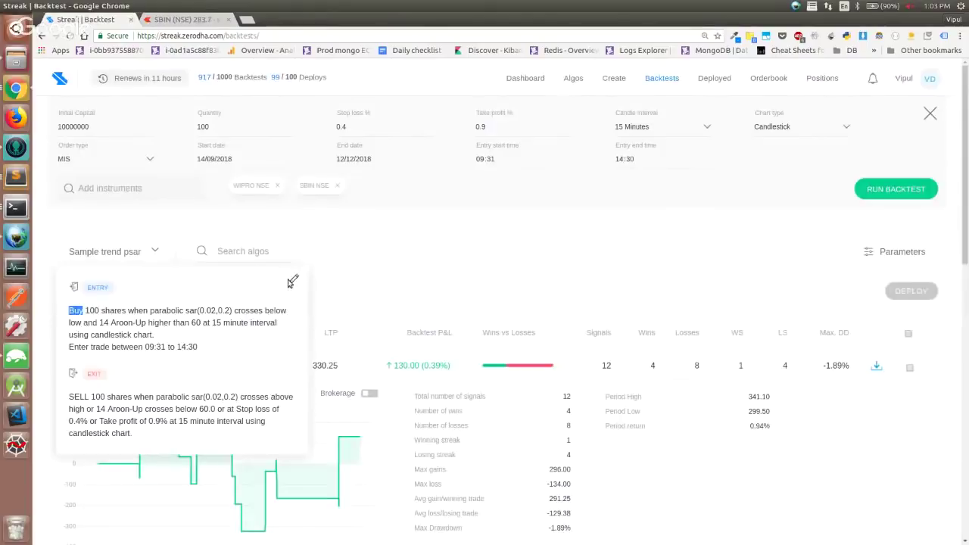
- Create a copy of the Sample trend psar algo from the algo list and set its position to Sell
left_click(579, 81)
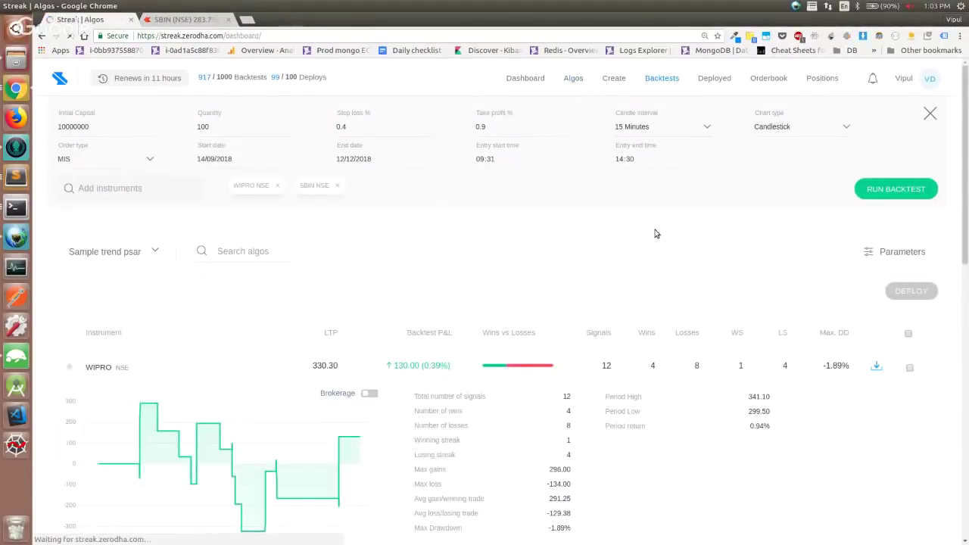
left_click(930, 181)
left_click(881, 238)
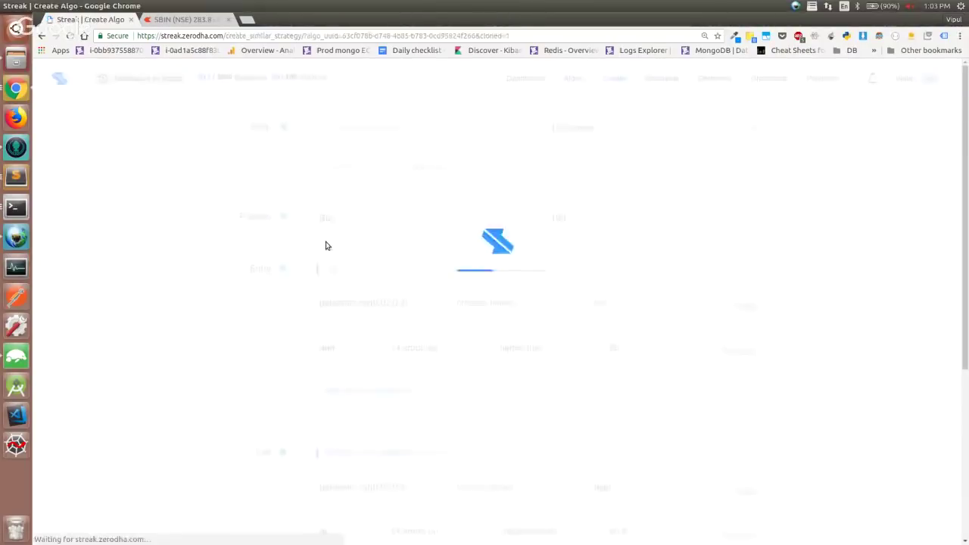
left_click(368, 227)
left_click(385, 278)
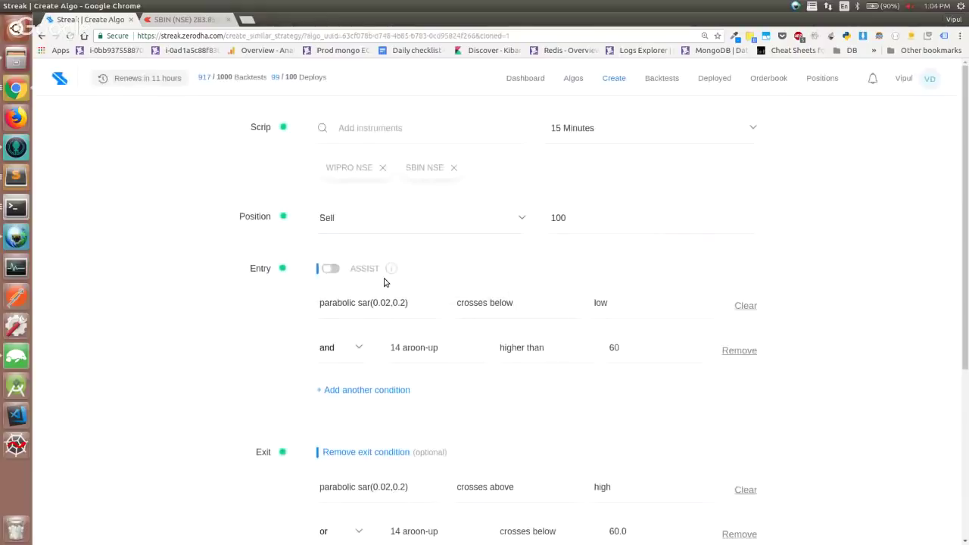
- Reselect crosses below for the parabolic SAR entry condition and replace the Aroon-Up entry condition with a blank one
scroll(386, 280, "down", 2)
left_click(526, 247)
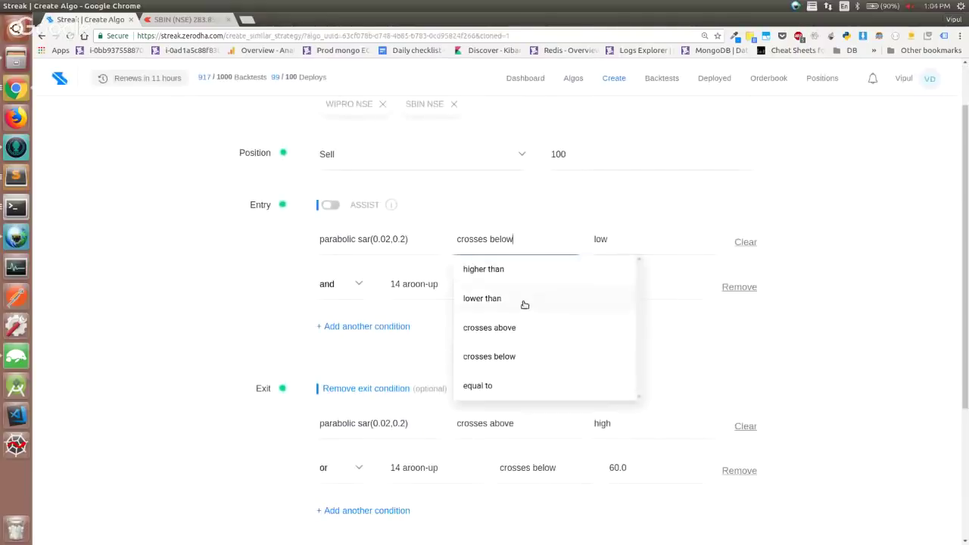
left_click(524, 355)
left_click(559, 287)
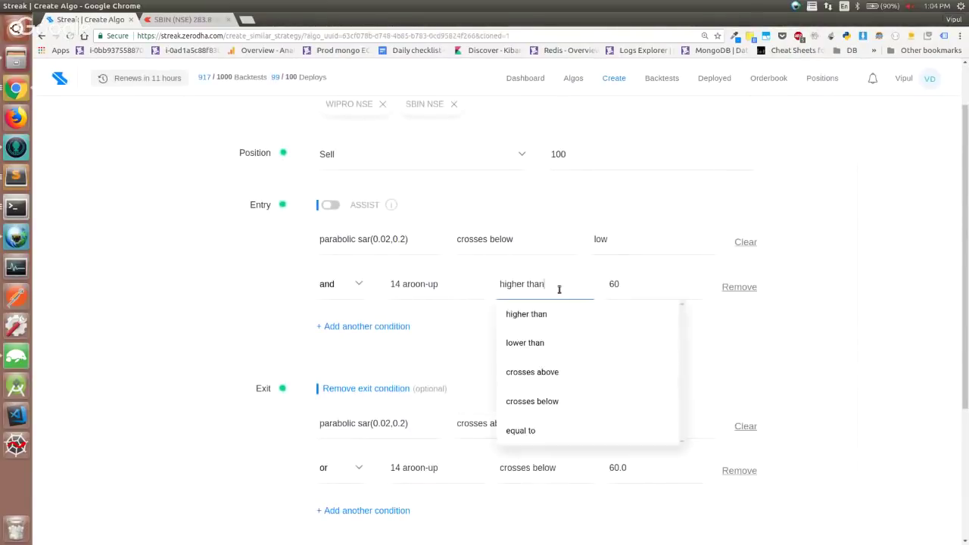
left_click(732, 289)
left_click(396, 286)
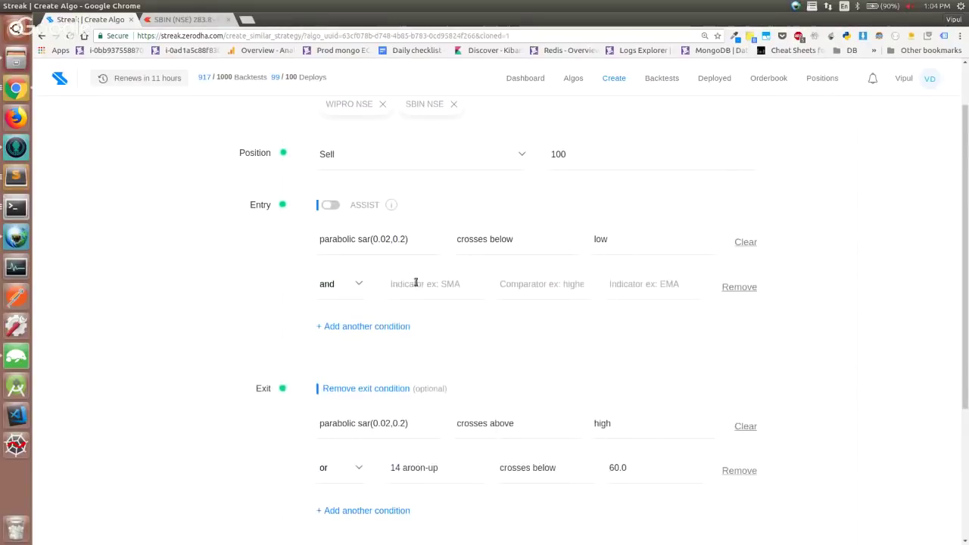
- Fill in the blank entry condition as Aroon-Down with period 14 higher than the number 60.0
left_click(417, 283)
type("arro")
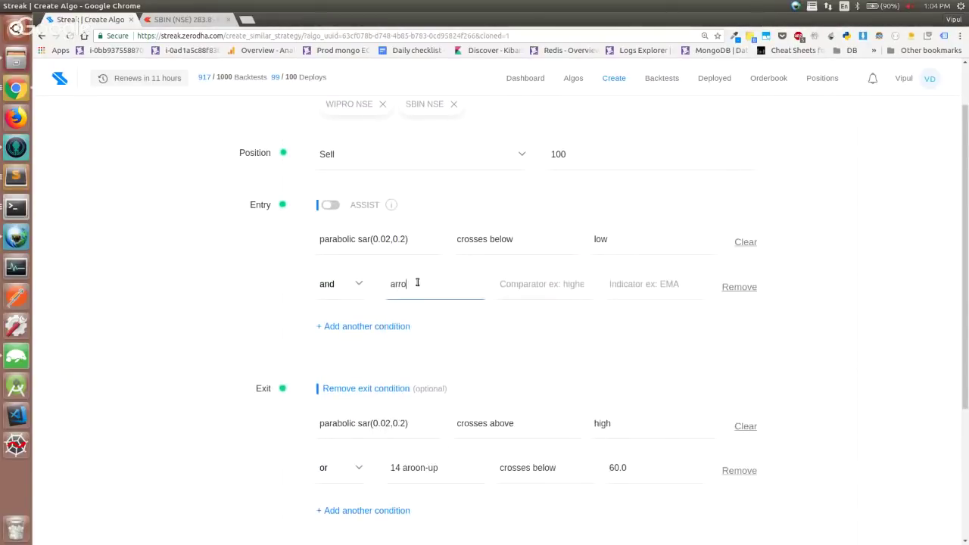
type("on down")
key("Return")
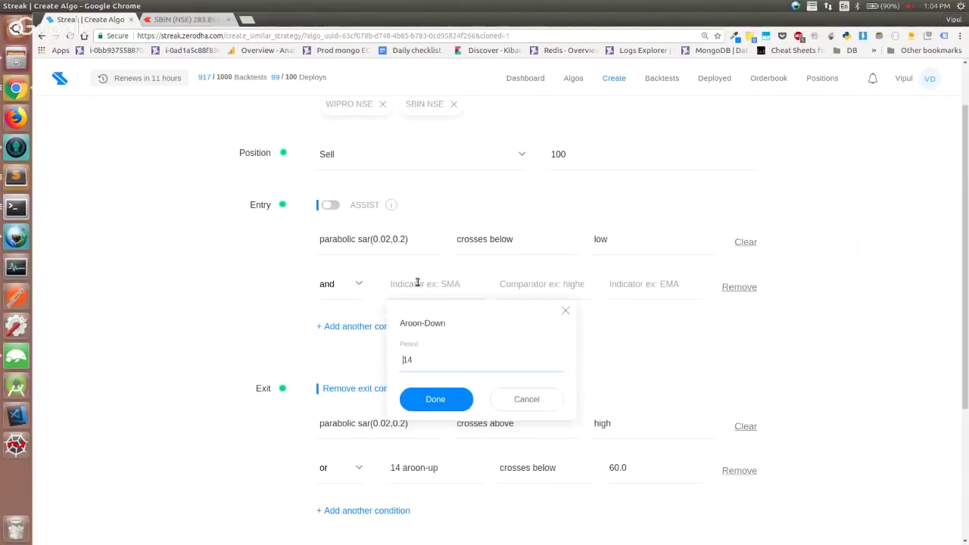
left_click(457, 399)
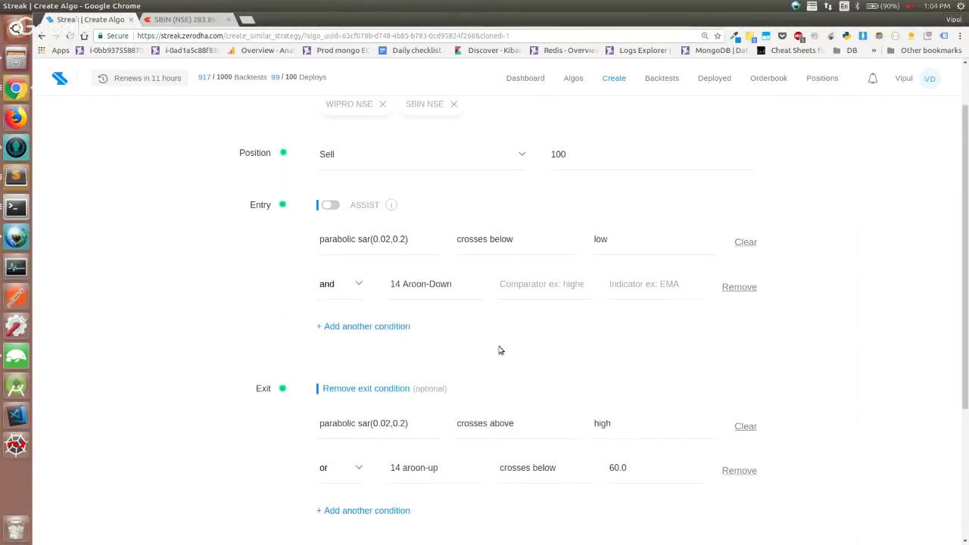
left_click(562, 284)
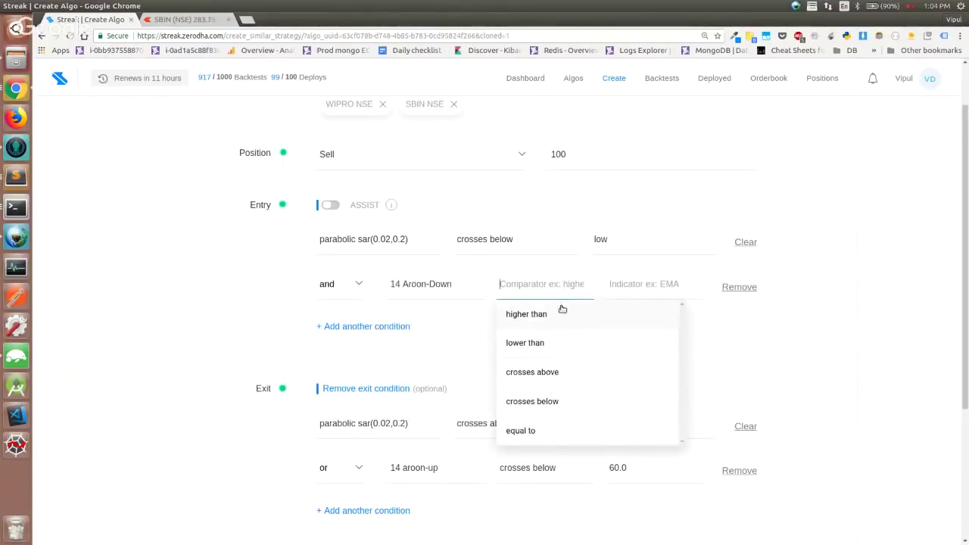
left_click(627, 315)
left_click(641, 291)
type("number")
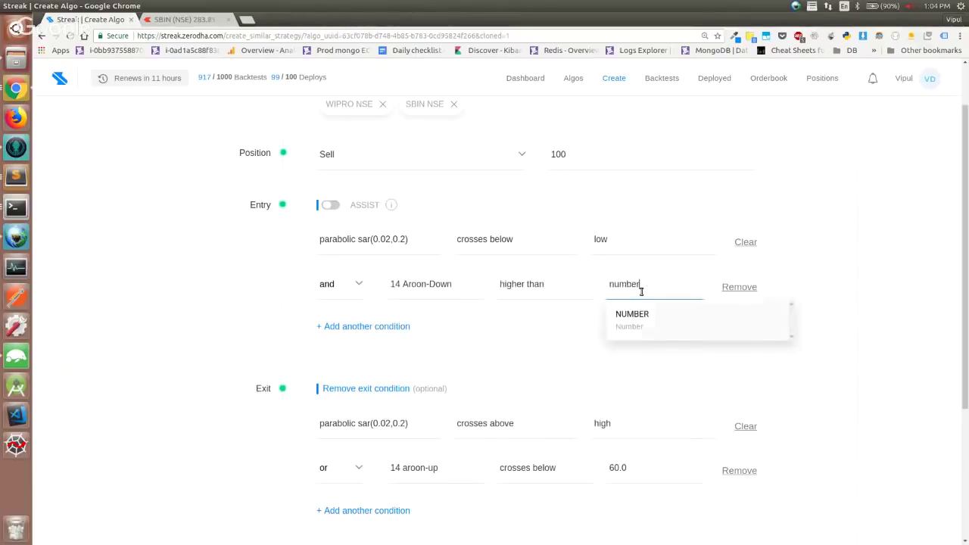
key("Return")
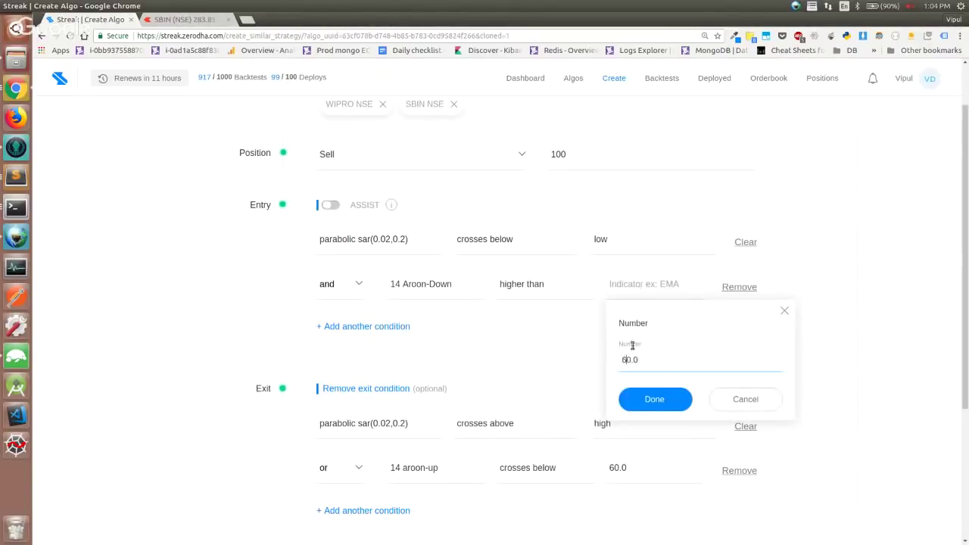
left_click(635, 401)
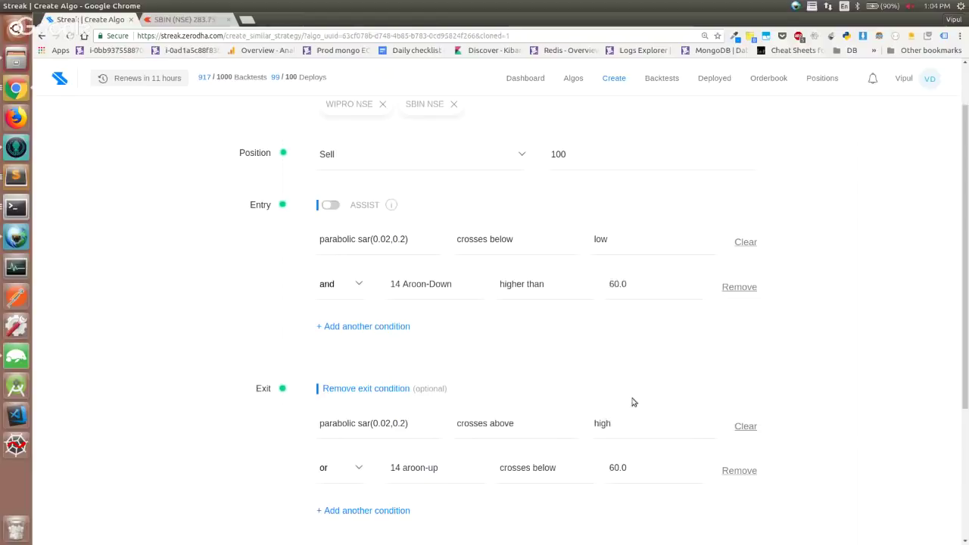
- Set the parabolic SAR condition to crosses below for exit and crosses above for entry, checking both against the WIPRO chart in Kite
left_click(517, 432)
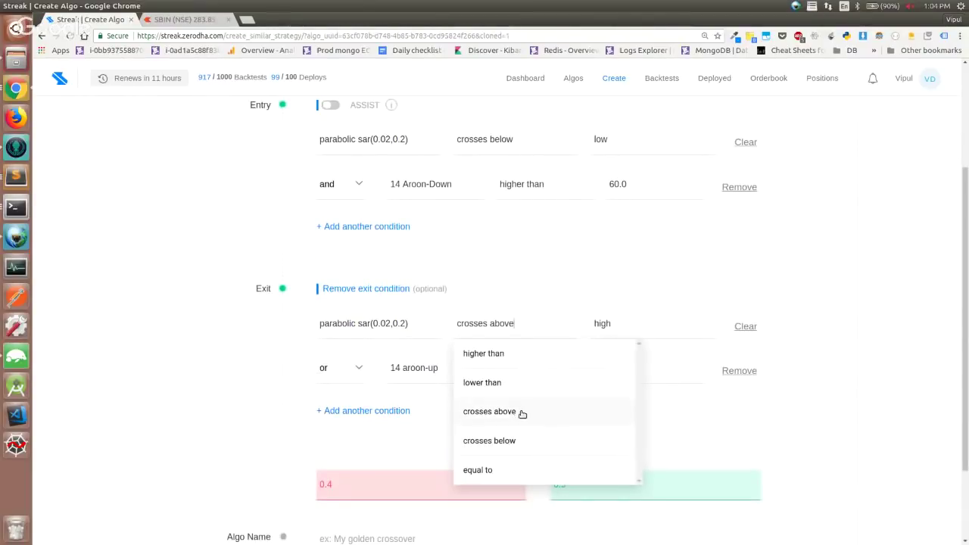
left_click(521, 412)
left_click(537, 329)
left_click(525, 439)
left_click(513, 145)
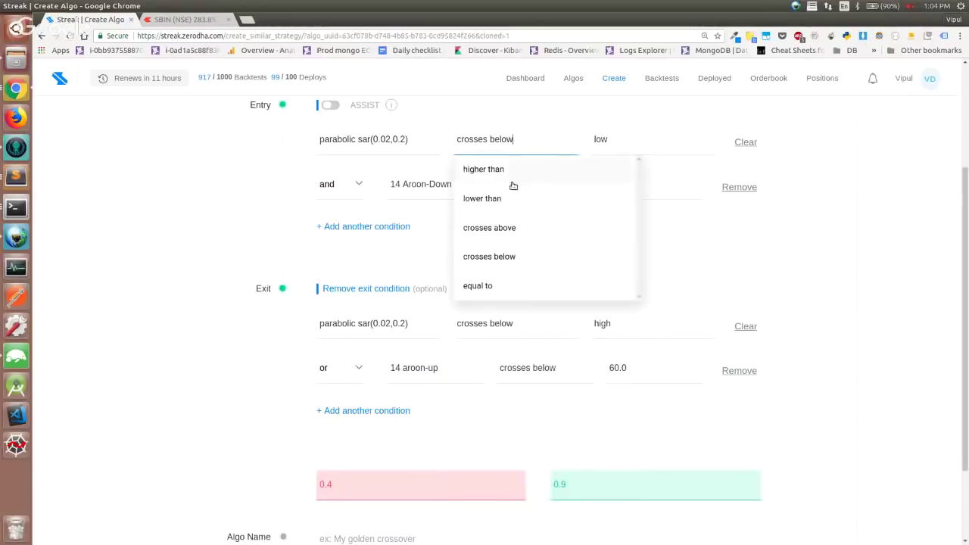
left_click(511, 225)
key("ctrl+Tab")
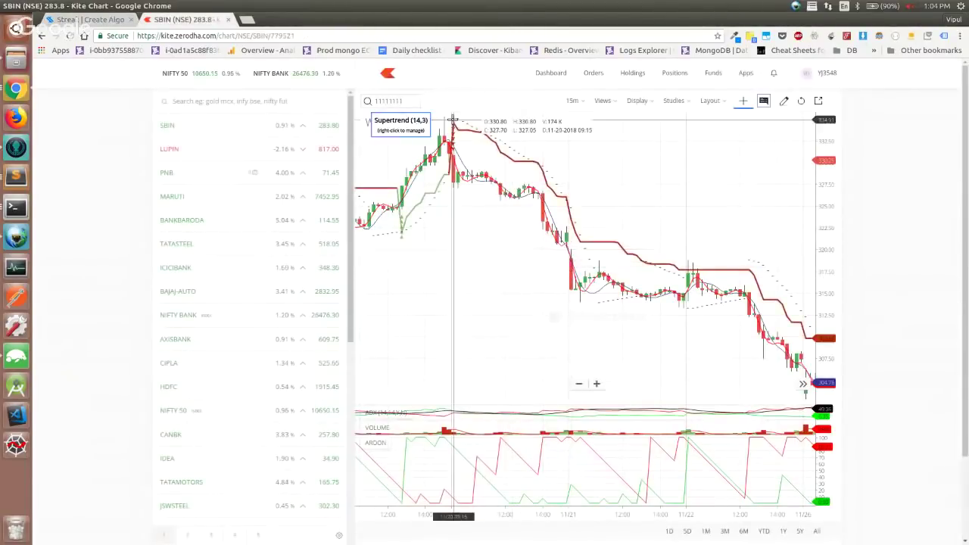
scroll(465, 141, "left", 10)
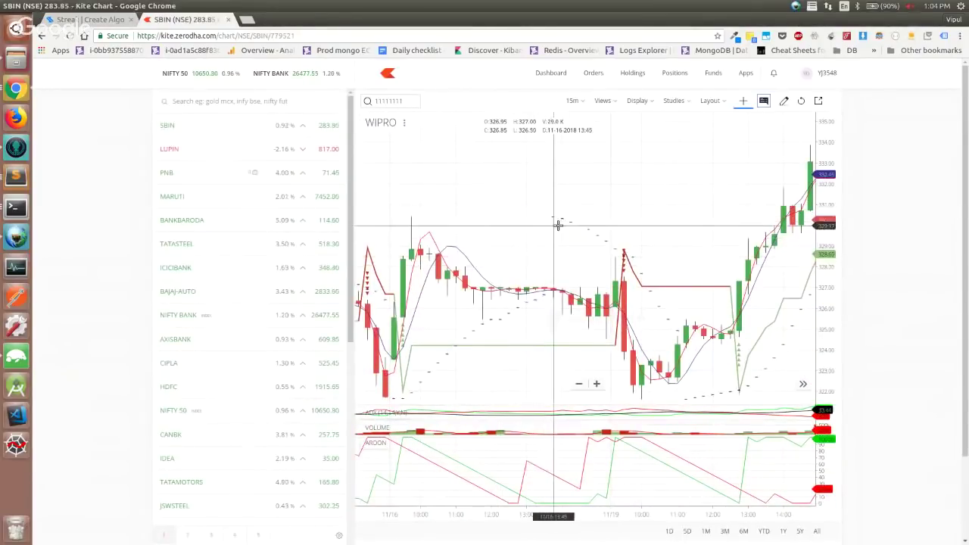
key("ctrl+Tab")
left_click(715, 303)
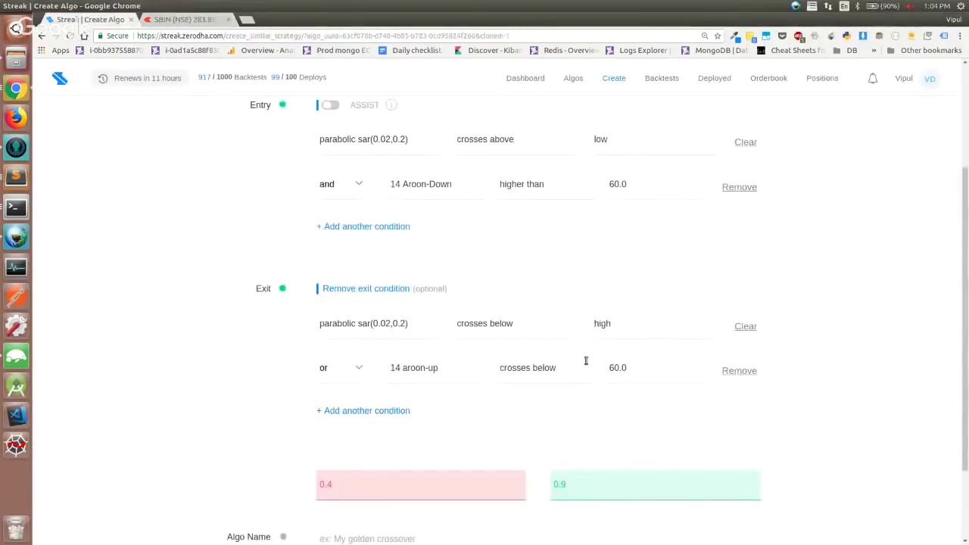
- Name the algo "psar sell sample" and run its backtest
scroll(427, 421, "down", 2)
left_click(357, 473)
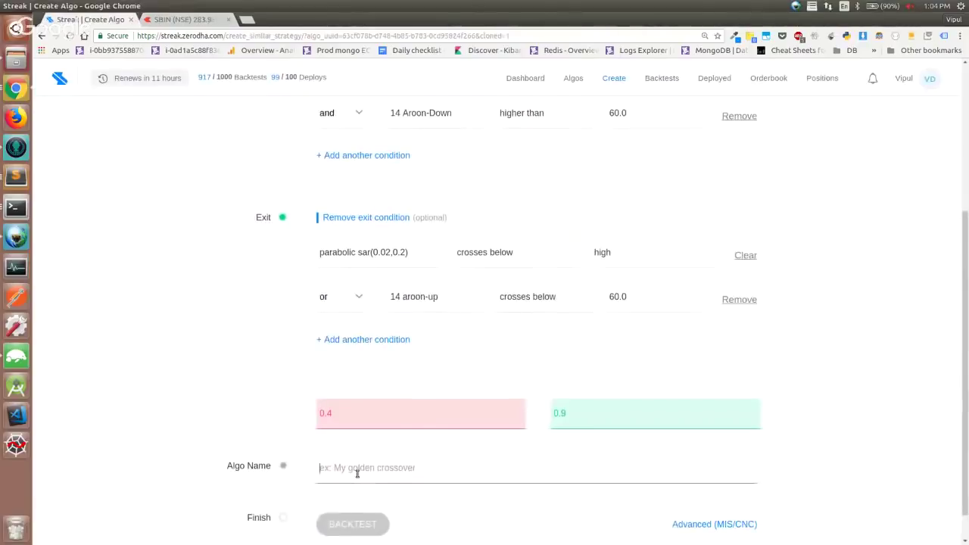
type("psar ")
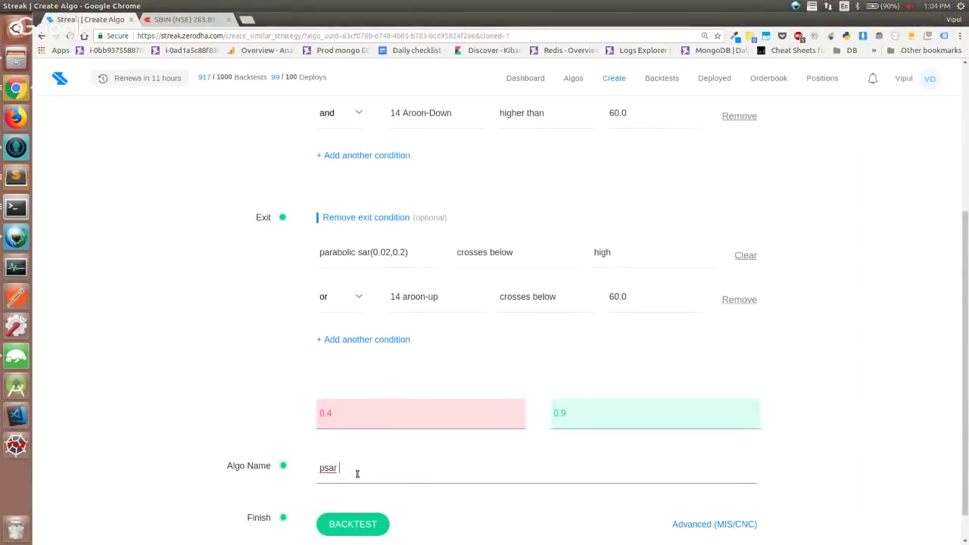
type("sell sample")
left_click(361, 527)
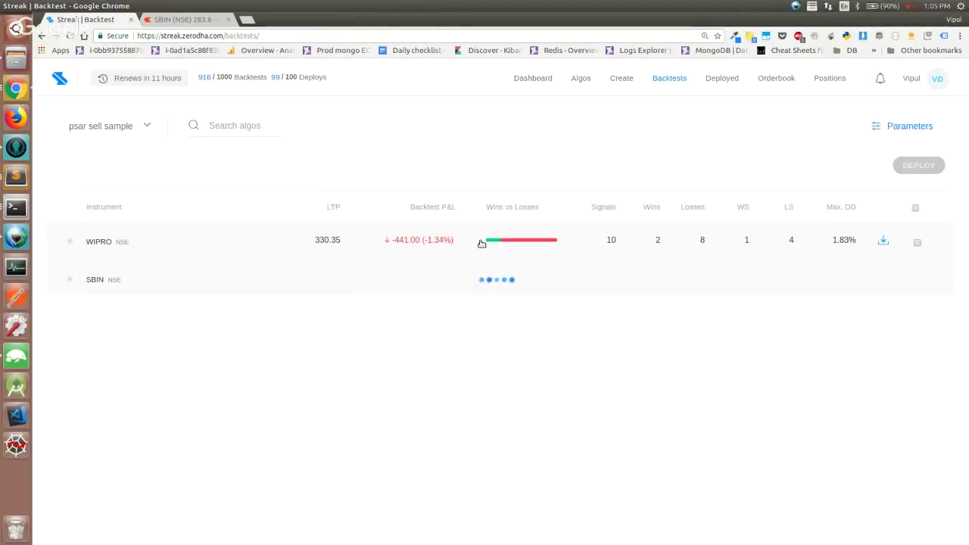
- Expand WIPRO's backtest result and review the transaction details of its sell entries and exits
left_click(513, 247)
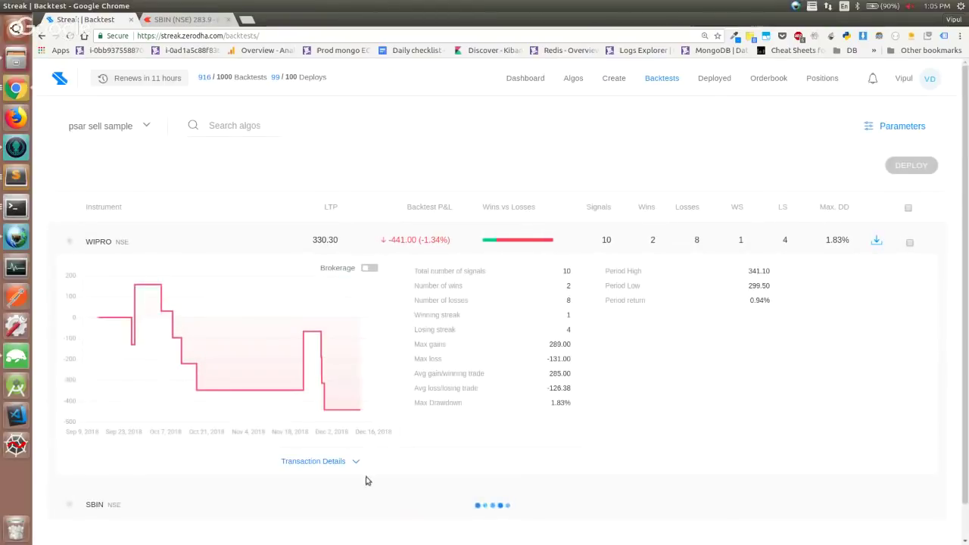
left_click(388, 459)
scroll(388, 459, "down", 5)
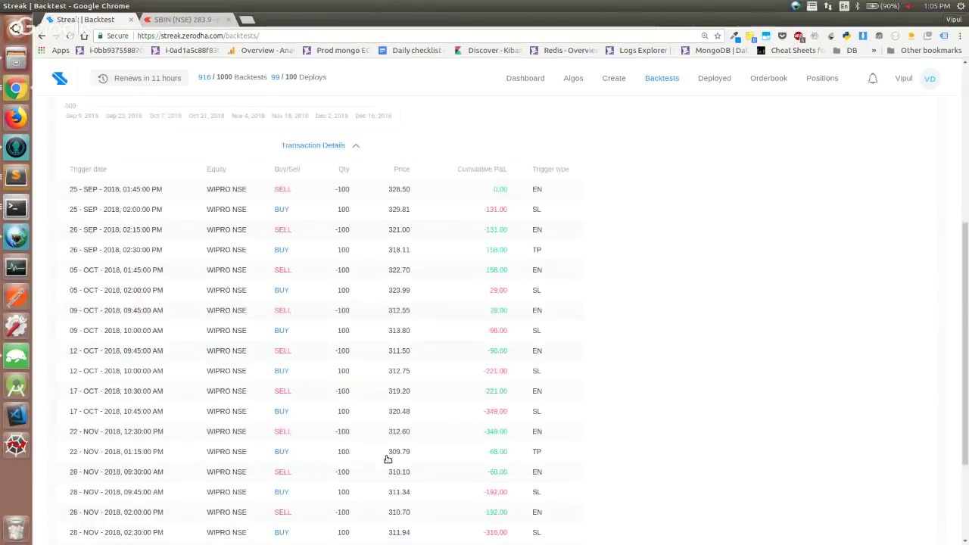
scroll(387, 459, "down", 3)
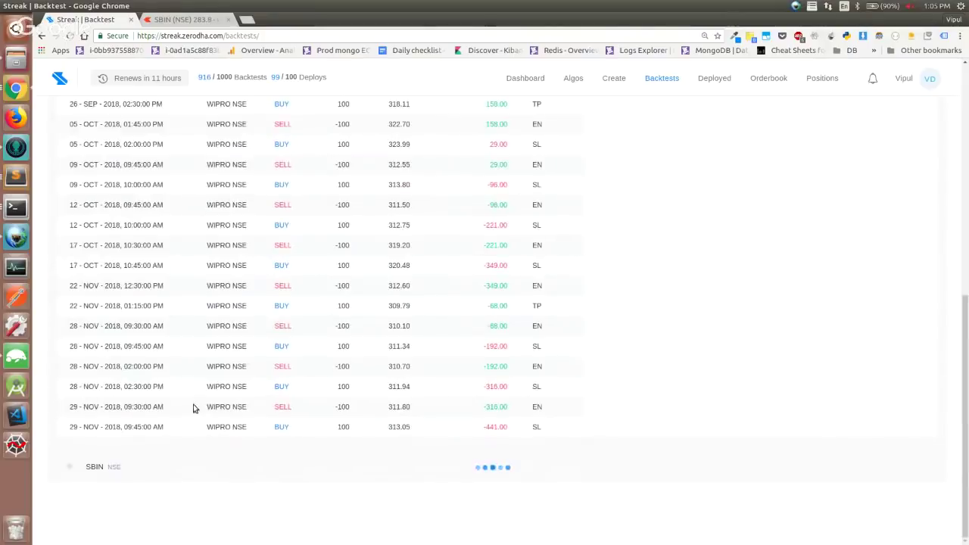
scroll(281, 415, "up", 6)
- Set the backtest's stop loss to 1% and take profit to 2%, and rerun the backtest
left_click(902, 127)
double_click(370, 126)
type("1")
key("Tab")
type("2")
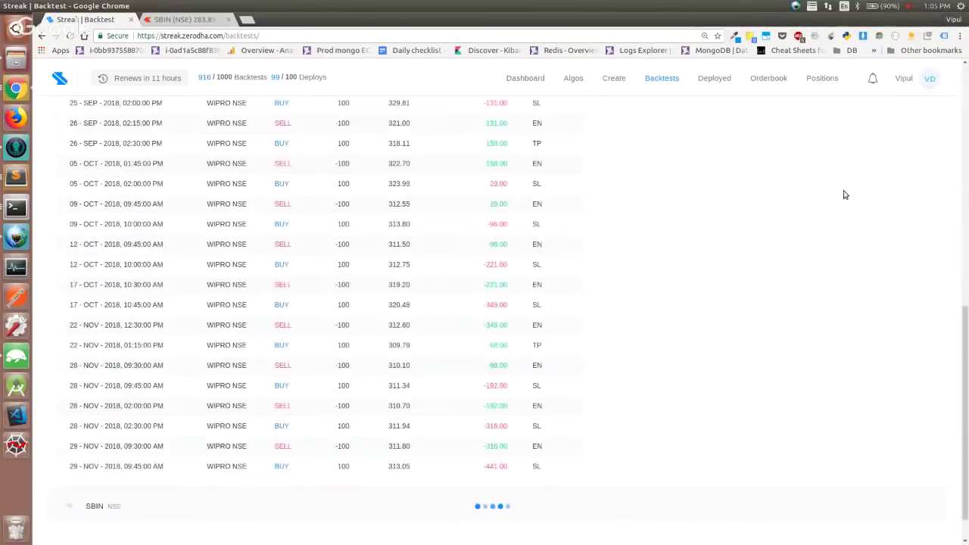
scroll(844, 195, "up", 15)
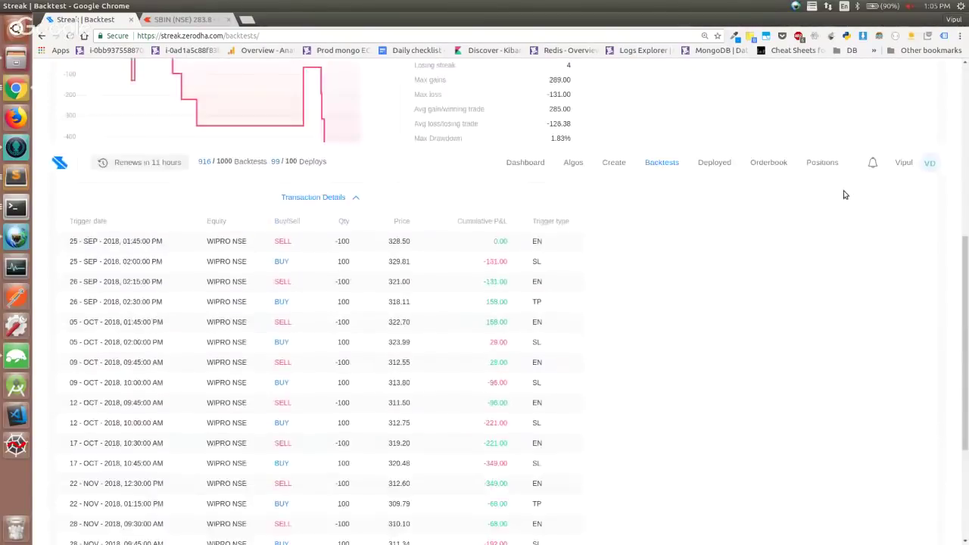
left_click(902, 188)
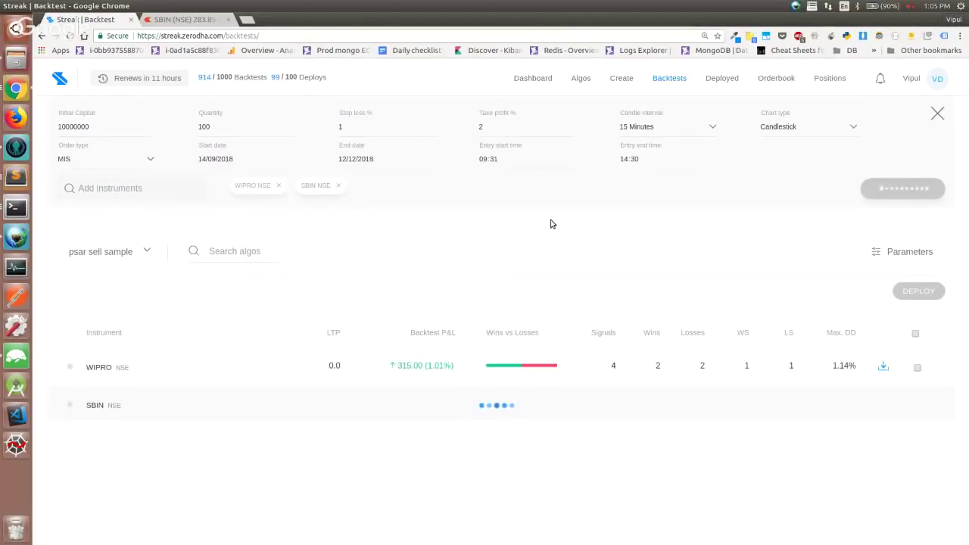
- Review WIPRO's P&L curve and transaction details for the backtest with 1% stop loss and 2% take profit
left_click(511, 364)
scroll(508, 370, "down", 3)
left_click(368, 417)
scroll(367, 417, "down", 1)
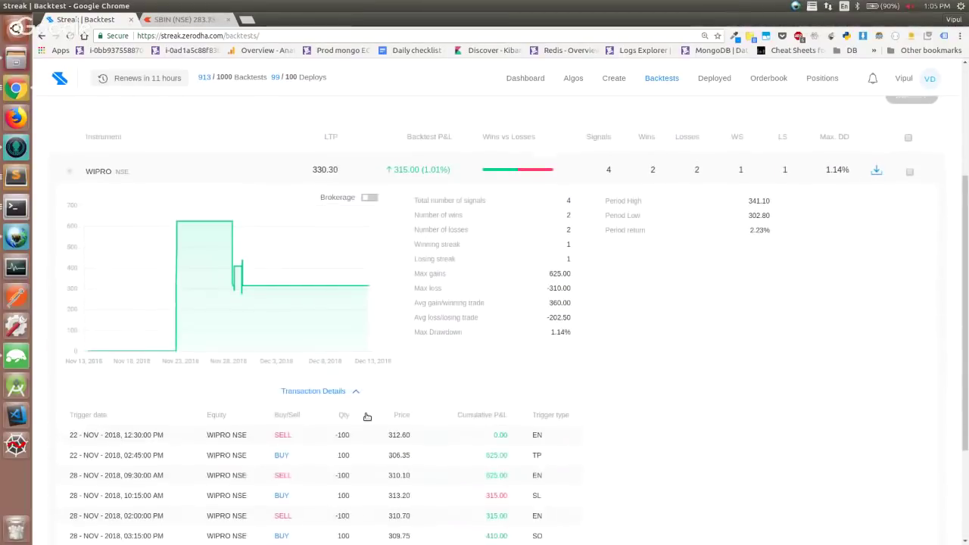
scroll(367, 417, "up", 5)
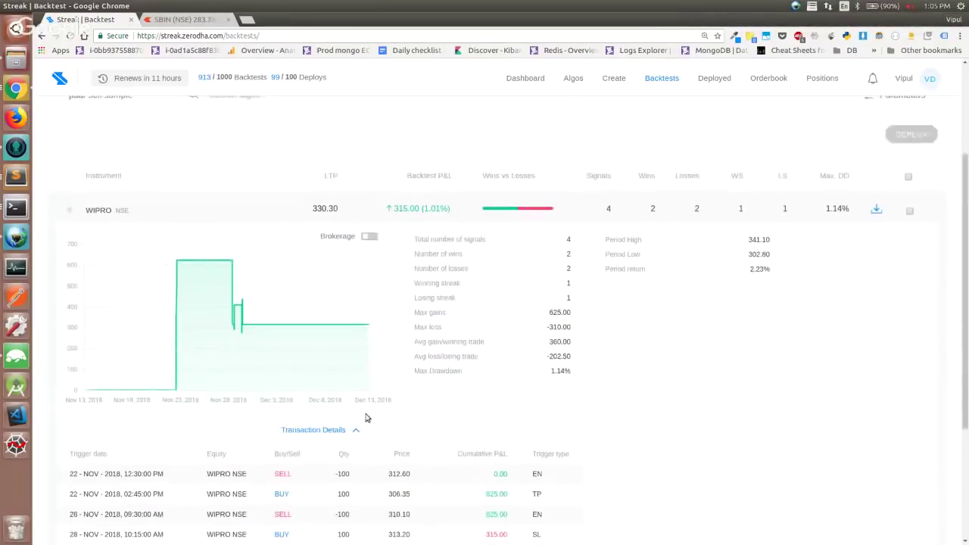
- Switch to the Kite chart and examine WIPRO's mid-November candles against the parabolic SAR and Aroon lines
key("ctrl+Tab")
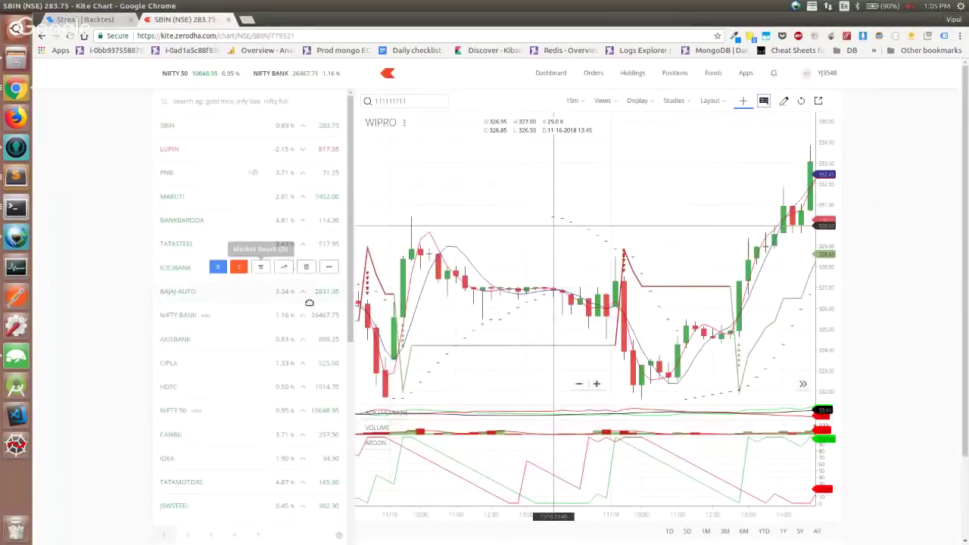
scroll(565, 252, "down", 4)
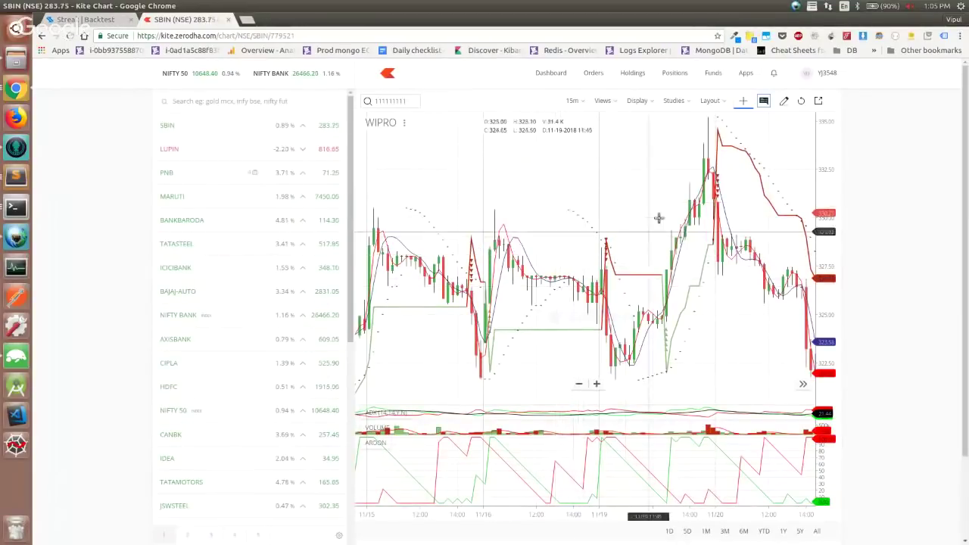
scroll(574, 261, "down", 1)
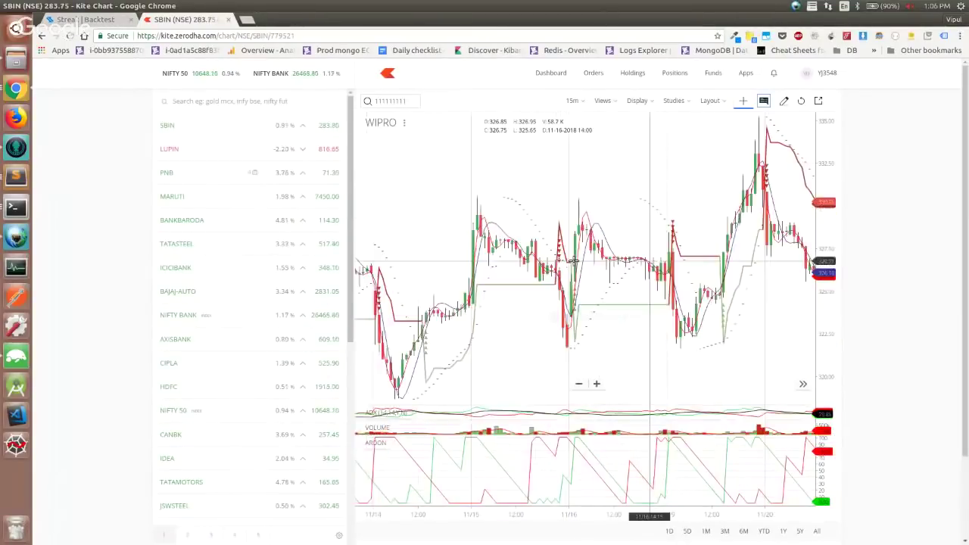
scroll(573, 260, "down", 1)
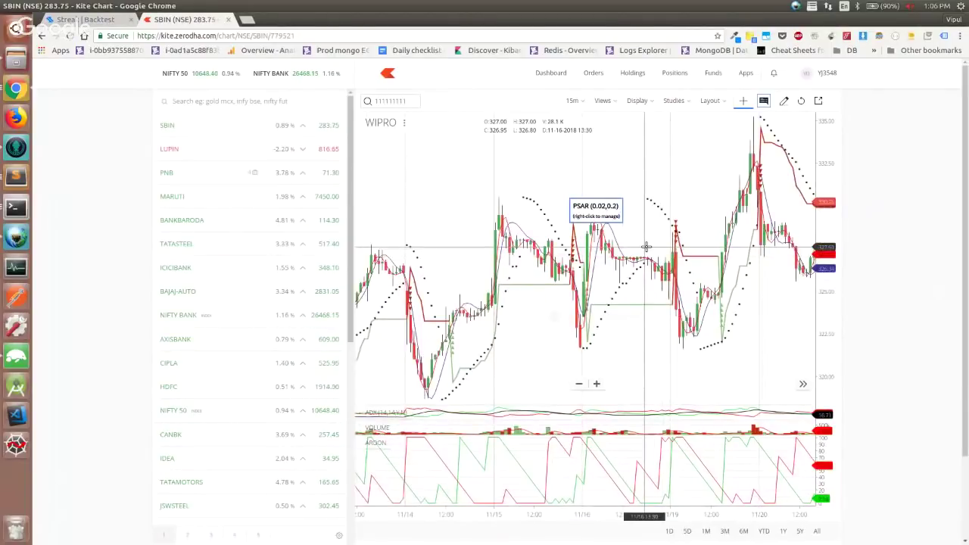
scroll(646, 247, "up", 4)
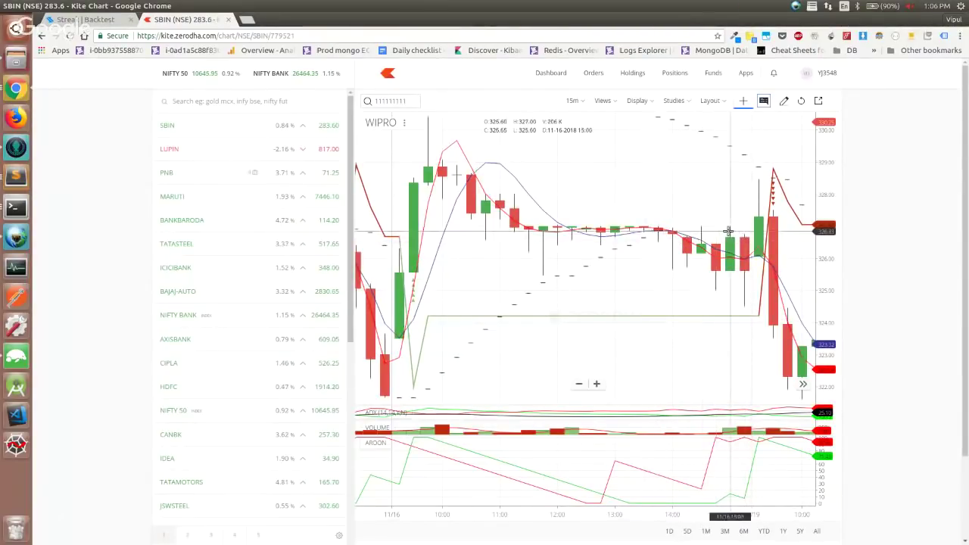
scroll(727, 230, "down", 2)
scroll(606, 227, "left", 10)
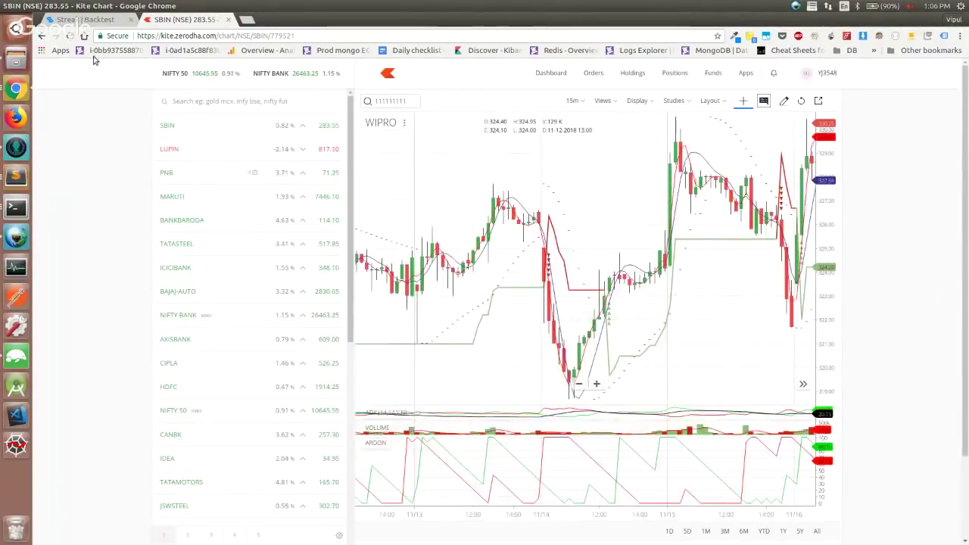
scroll(645, 277, "left", 10)
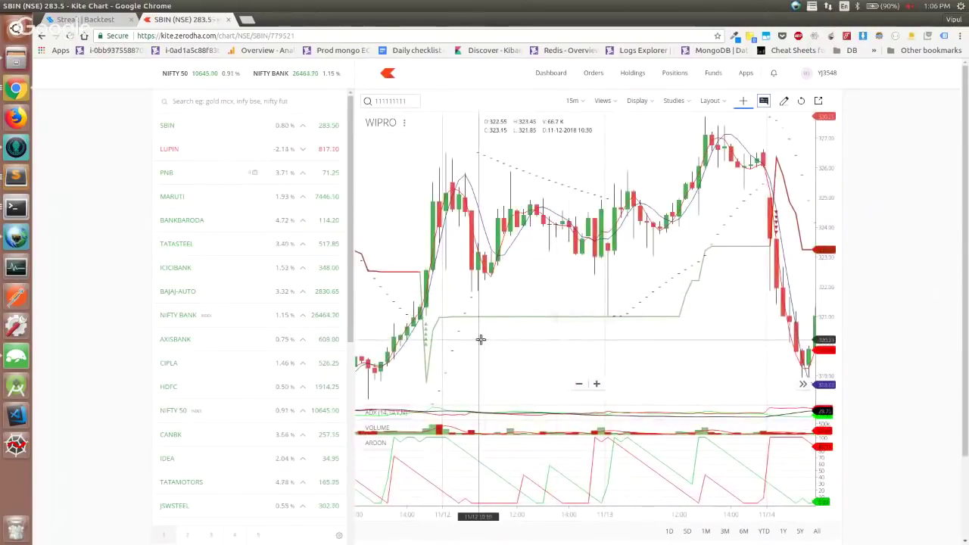
scroll(480, 339, "right", 10)
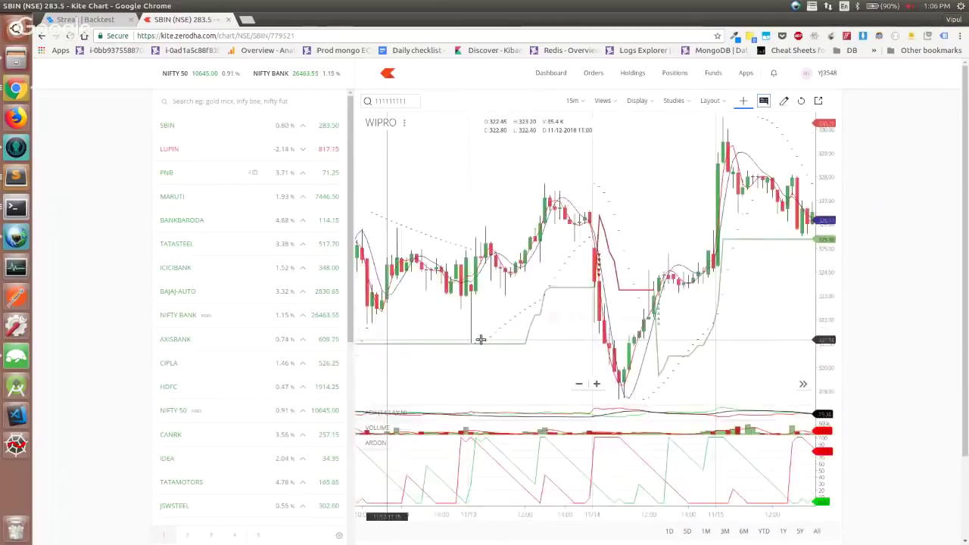
scroll(485, 339, "up", 5)
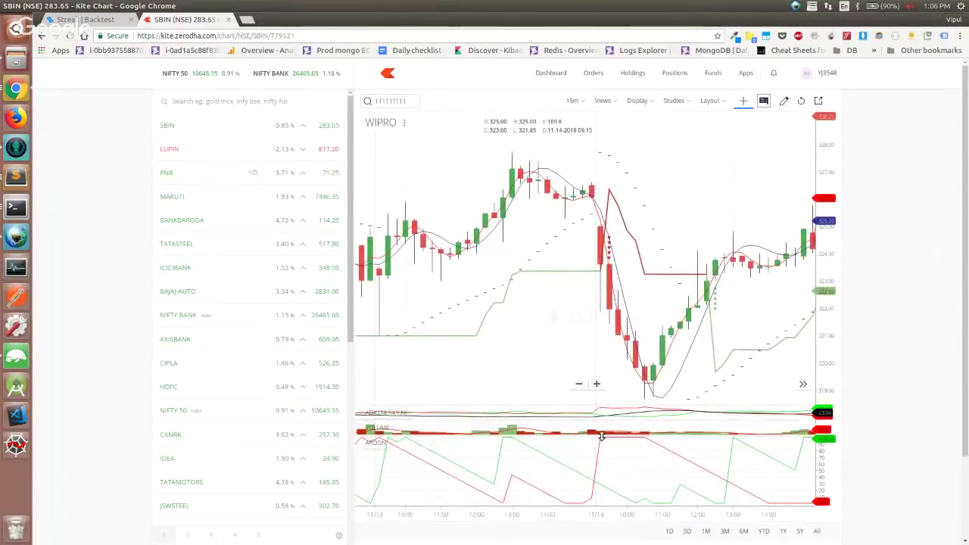
- Return to Streak, reopen the psar sell sample algo for editing and set its Aroon-Down entry threshold to 50.0
left_click(87, 19)
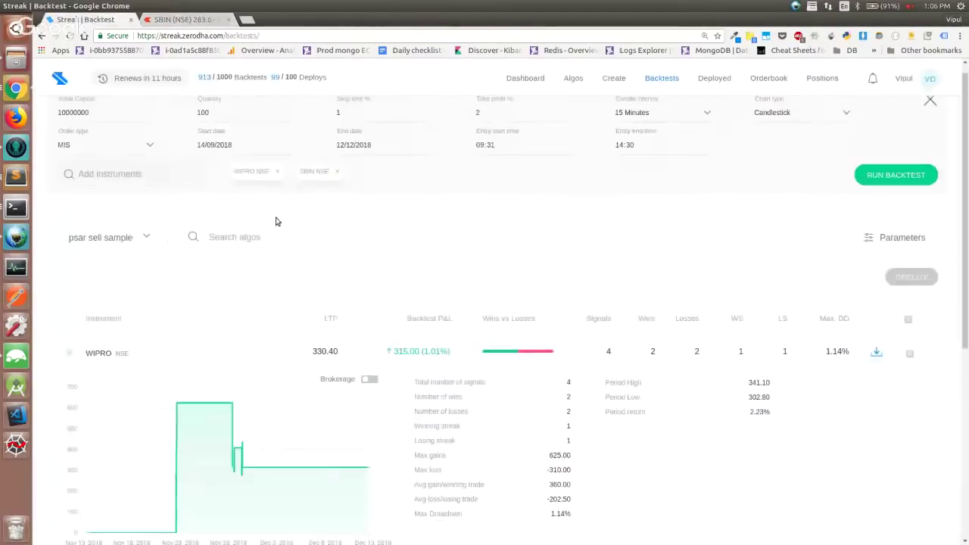
left_click(148, 240)
left_click(294, 266)
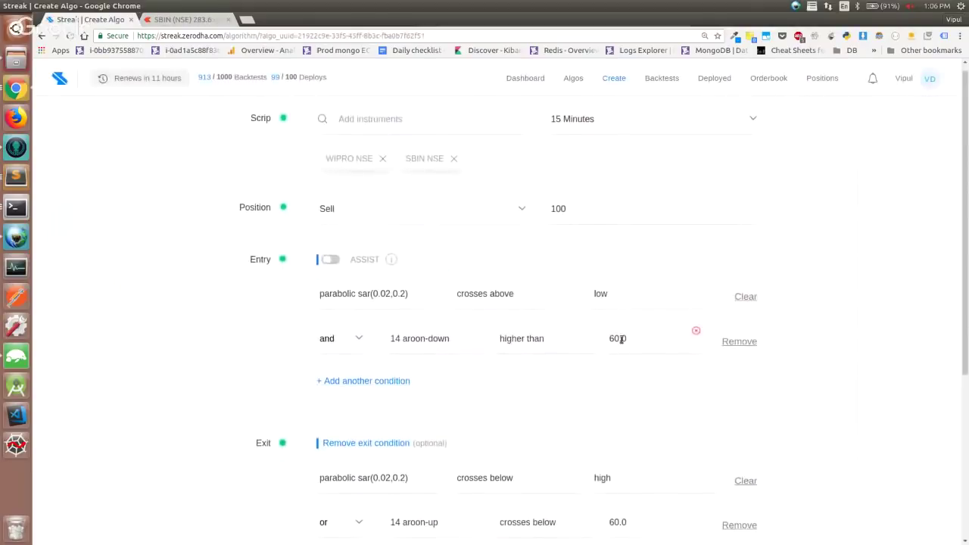
left_click(619, 338)
type("50.0")
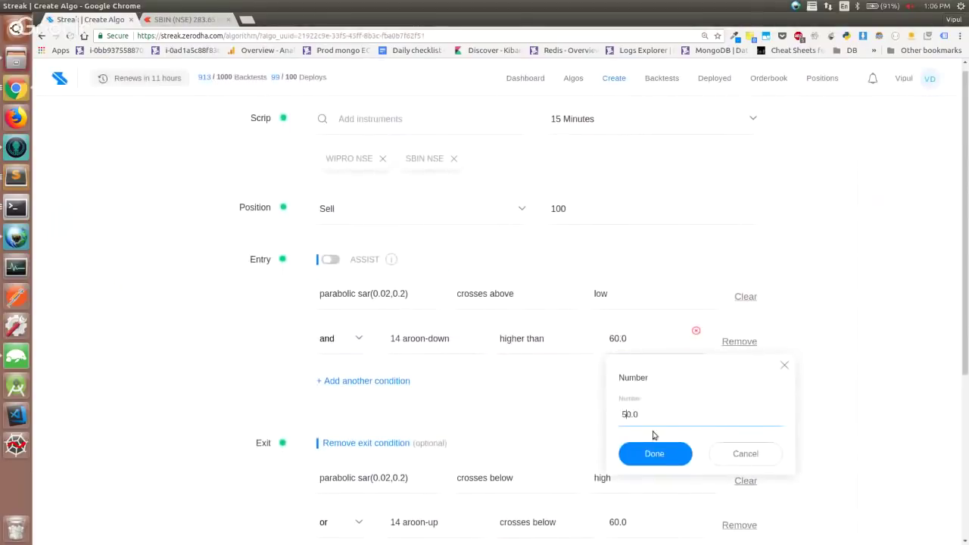
left_click(655, 454)
- Set the algo's entry start time to 09:00 in the advanced options and run the backtest
scroll(657, 458, "down", 5)
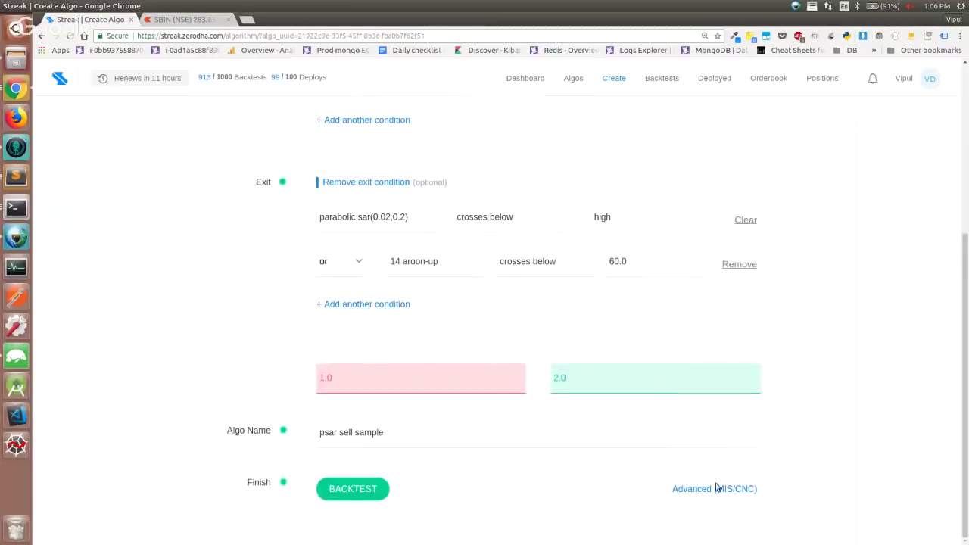
left_click(718, 489)
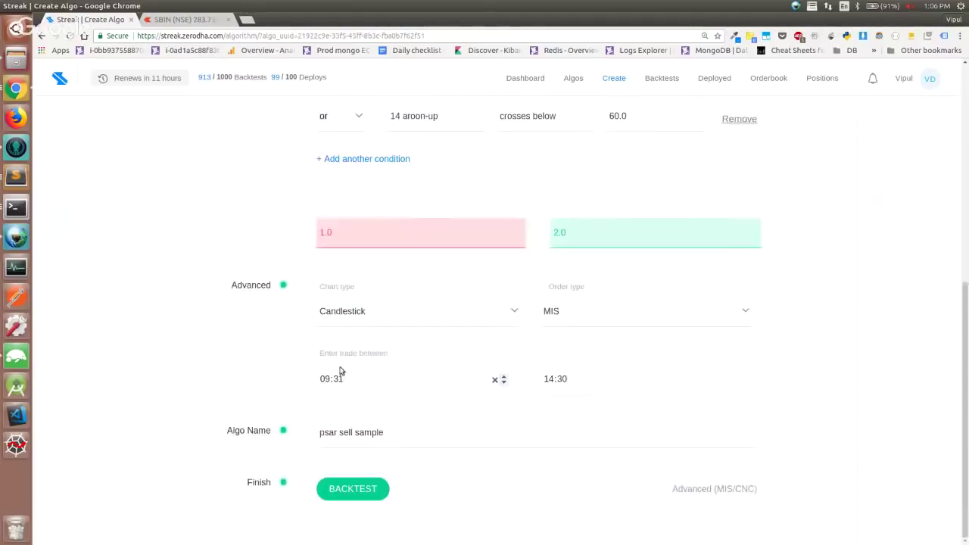
left_click(350, 383)
type("0900")
left_click(353, 488)
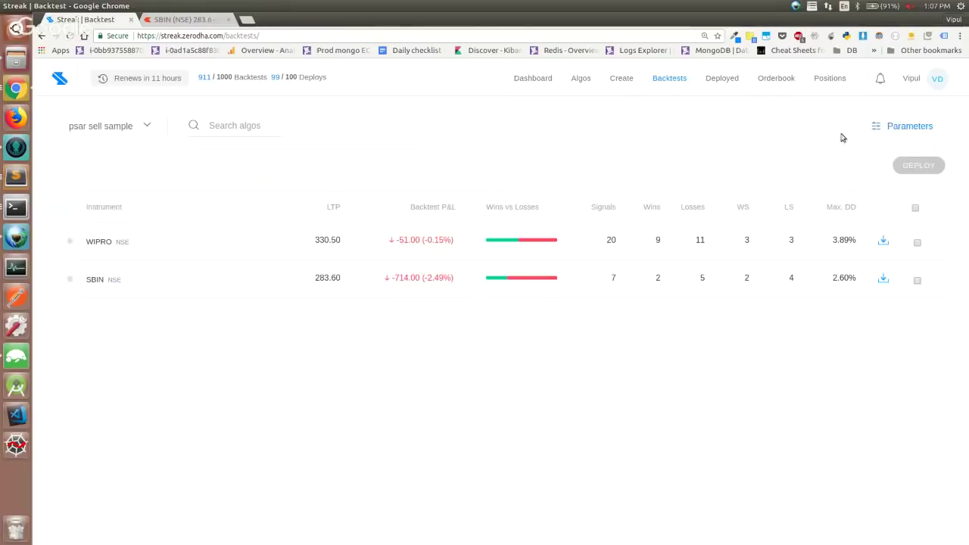
- Check the parameters of the backtest with the 09:00 entry start and review WIPRO's transaction details
left_click(874, 128)
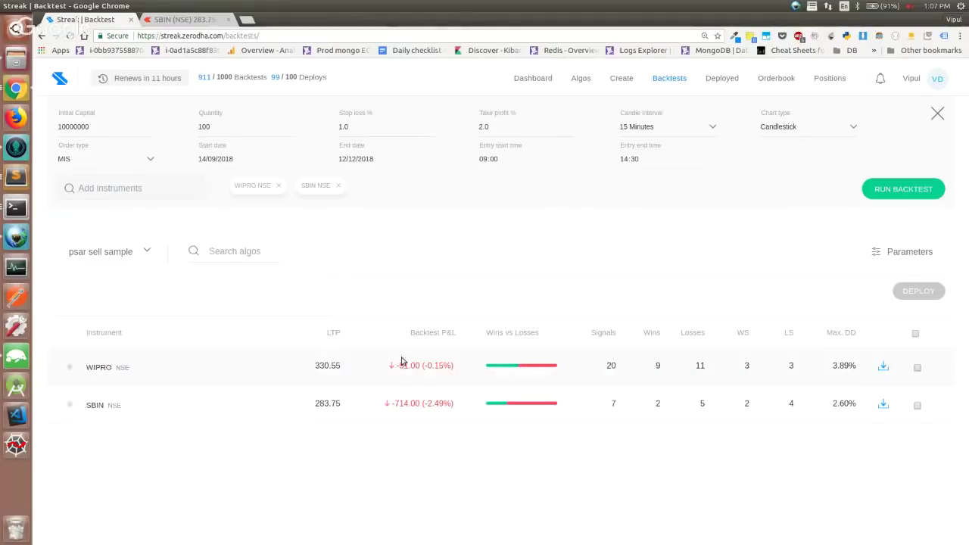
left_click(448, 368)
scroll(445, 371, "down", 2)
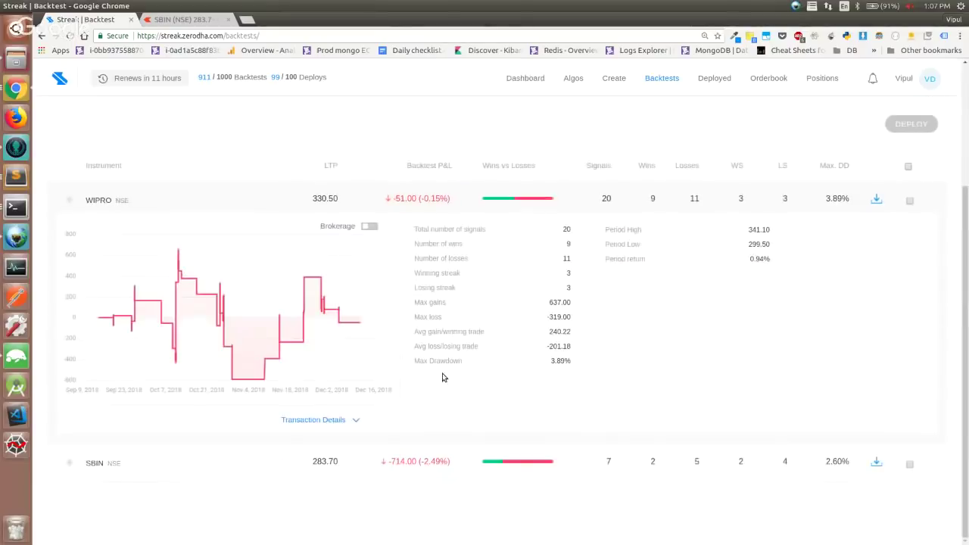
left_click(394, 421)
scroll(394, 422, "down", 4)
scroll(395, 422, "down", 3)
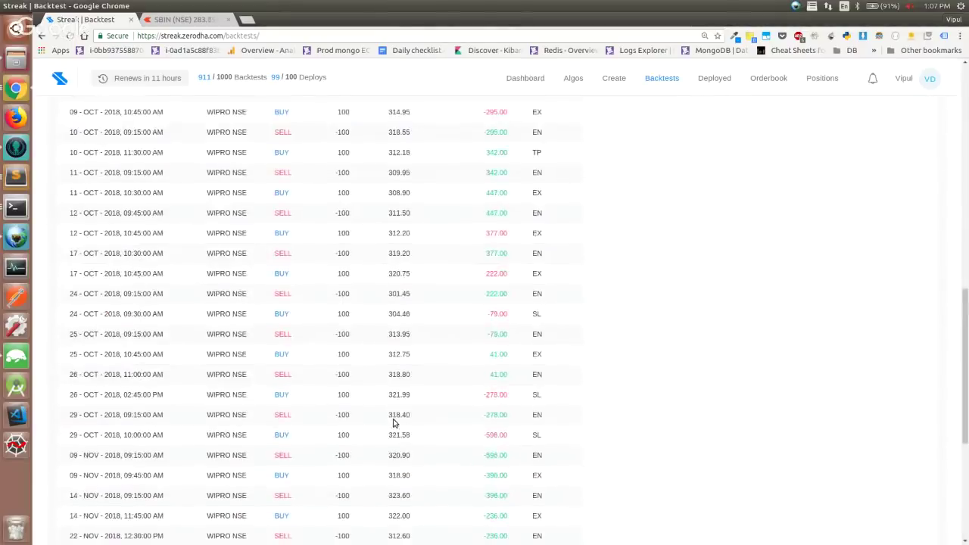
scroll(535, 363, "down", 1)
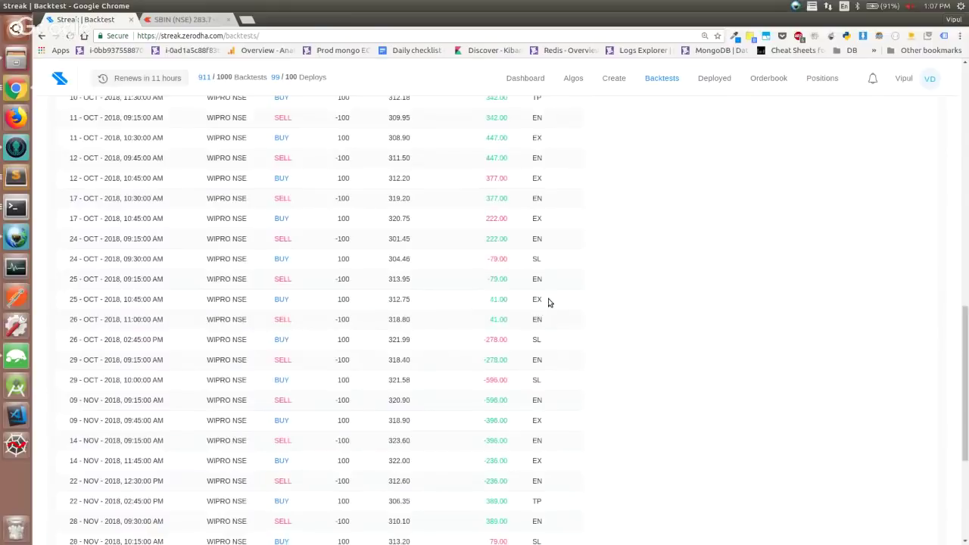
- Review the remaining October to December trades in WIPRO's transaction details
left_click_drag(547, 300, 529, 284)
scroll(530, 280, "down", 2)
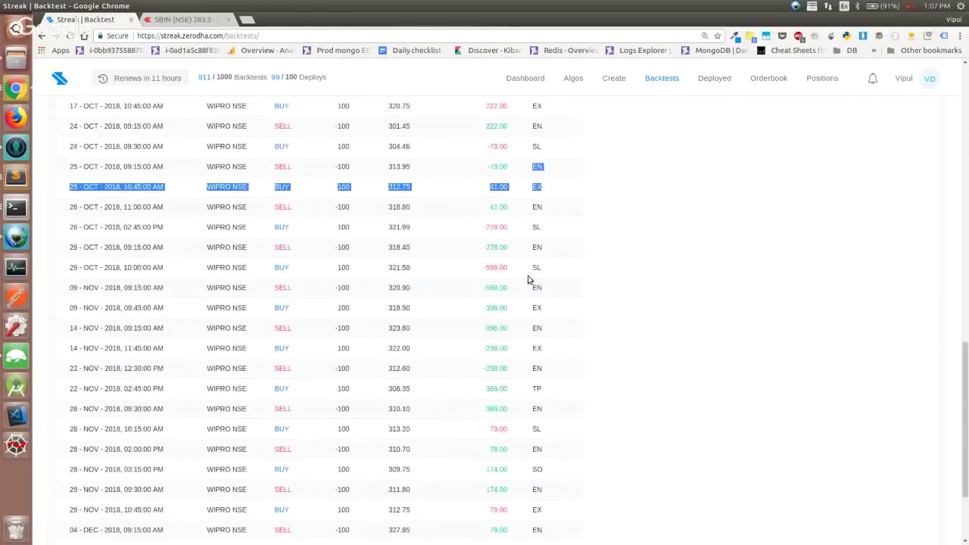
scroll(542, 270, "down", 2)
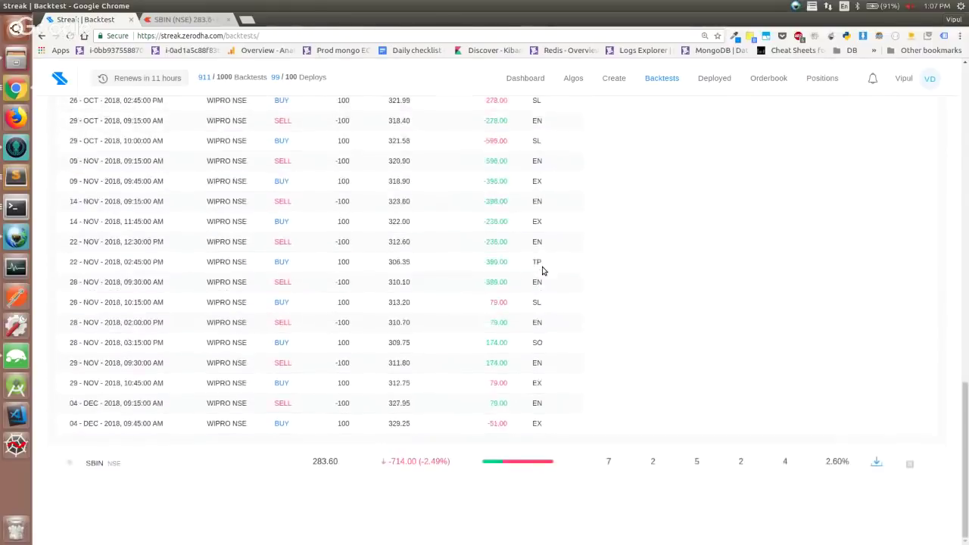
scroll(542, 270, "up", 3)
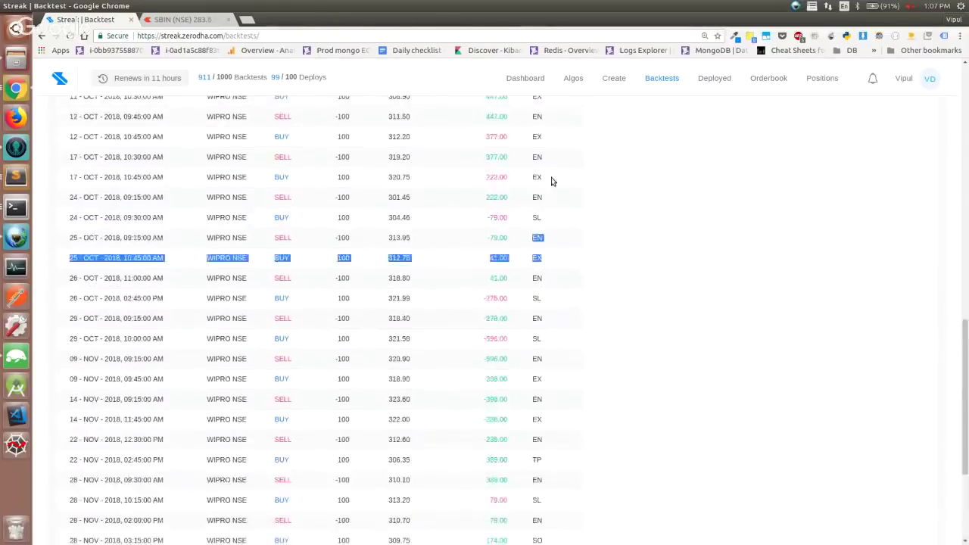
- Open the backtest results of the Sample trend psar algo from the algo list
left_click(574, 80)
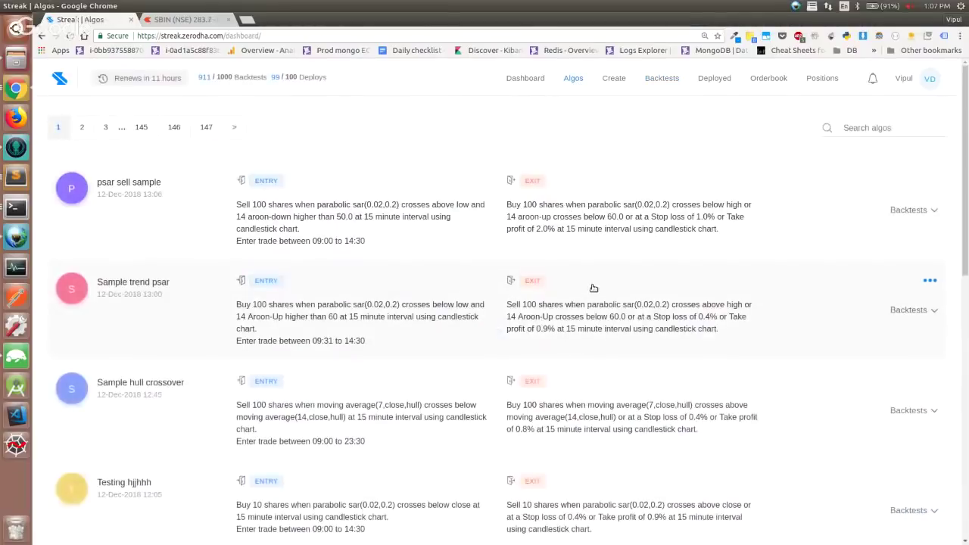
left_click(593, 288)
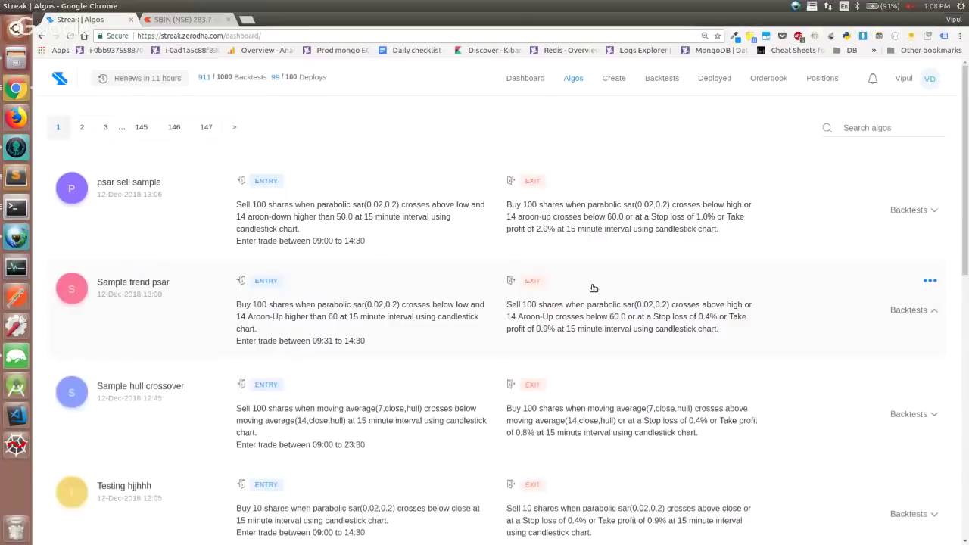
left_click(930, 281)
left_click(908, 388)
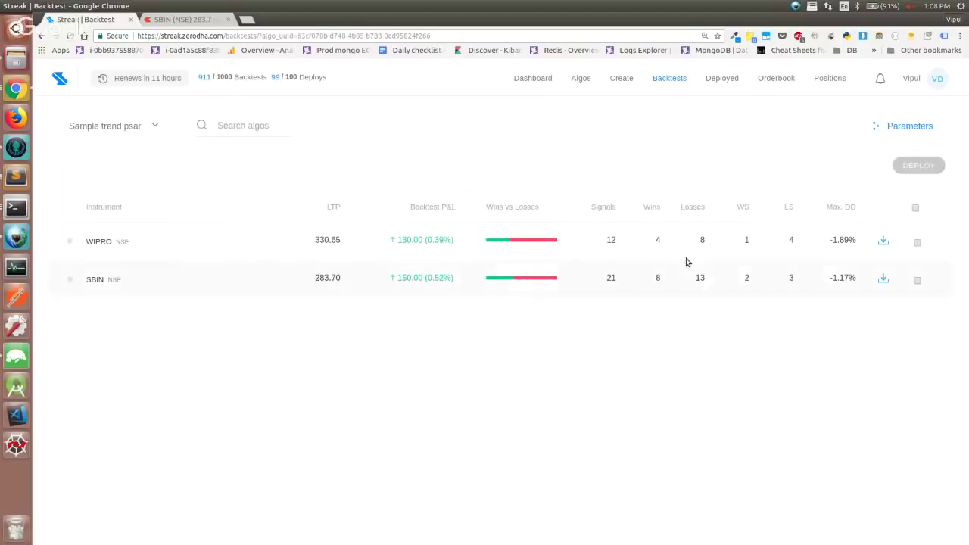
- Check the backtest parameters and entry and exit conditions of Sample trend psar, comparing them with the Combined Algo slide
left_click(895, 129)
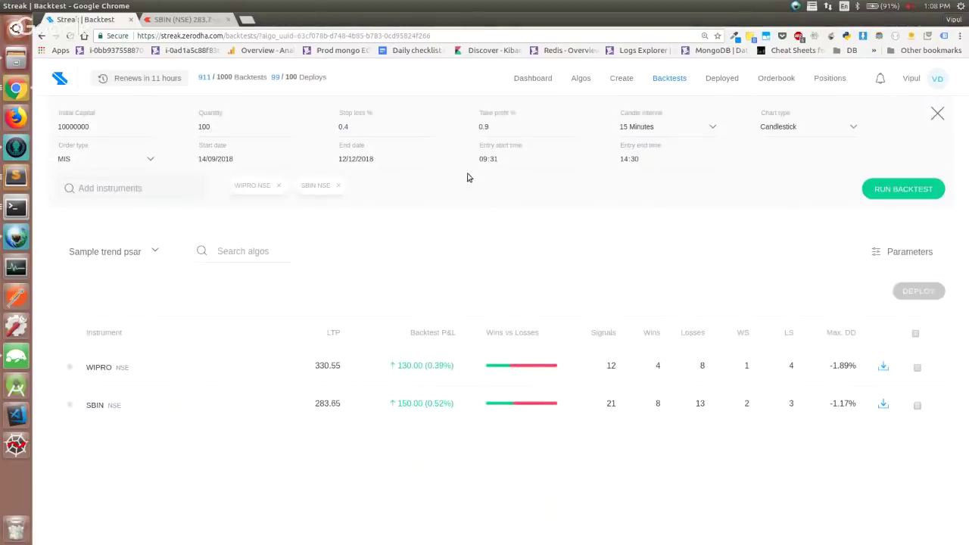
left_click(150, 255)
left_click_drag(70, 309, 99, 310)
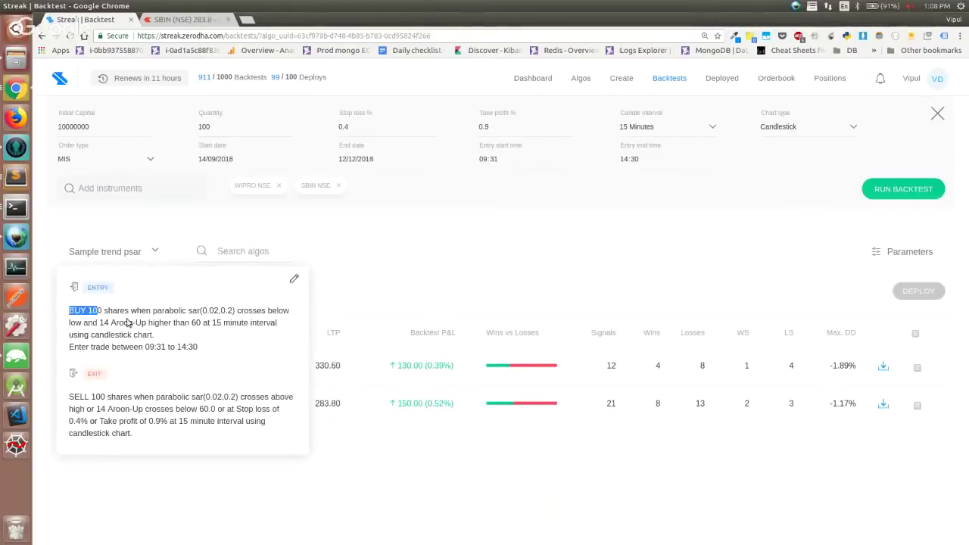
left_click(410, 344)
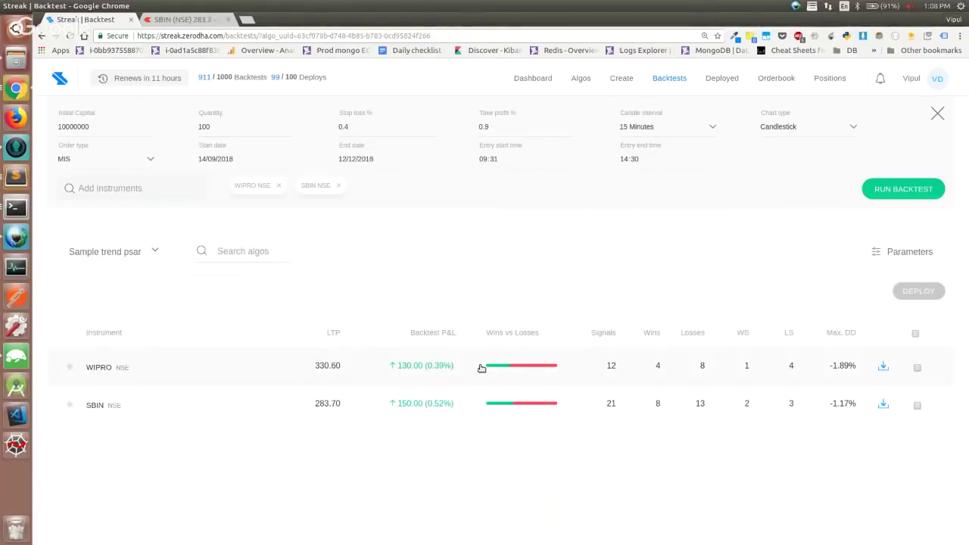
key("alt+Tab")
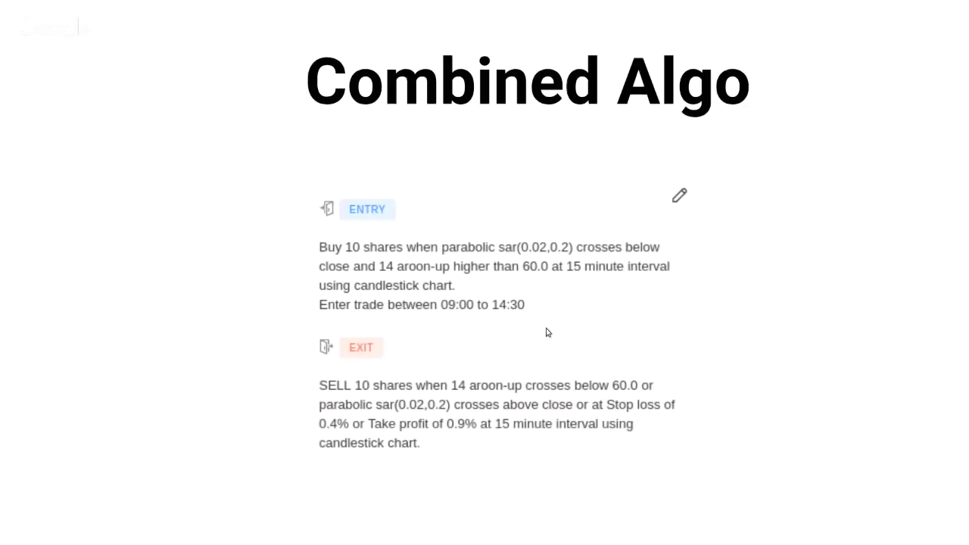
key("alt+Tab")
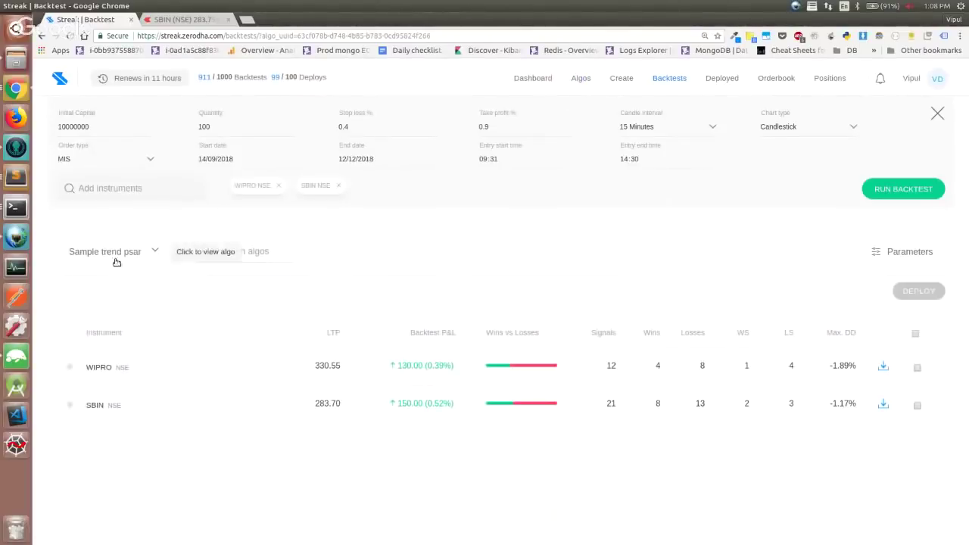
left_click(149, 252)
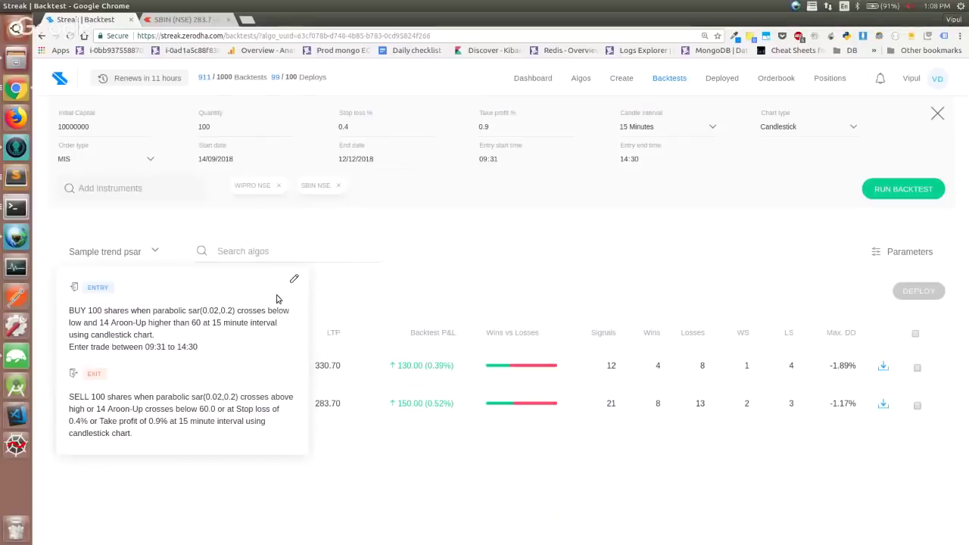
- Set the stop loss to 1% and the take profit to 2%, and rerun the backtest
double_click(342, 127)
type("1")
key("Tab")
type("2")
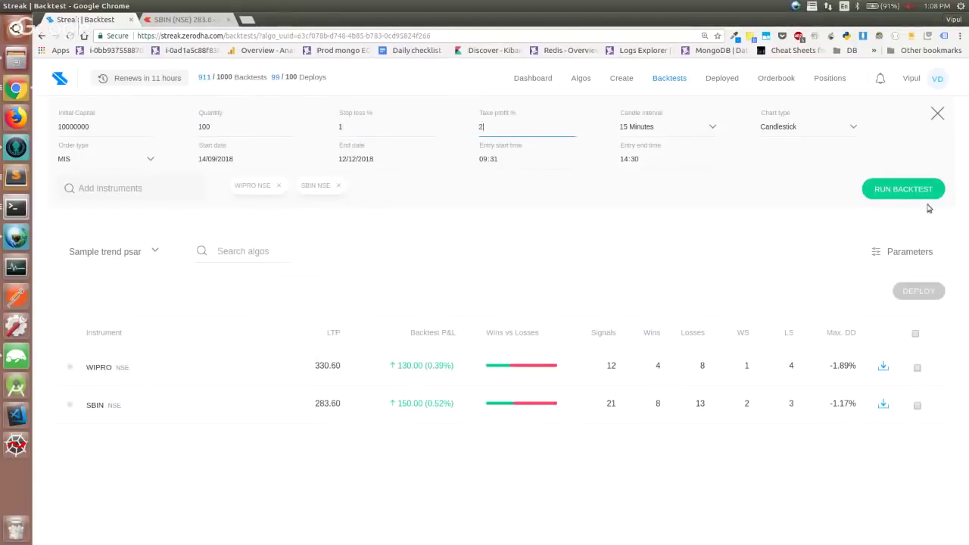
left_click(871, 193)
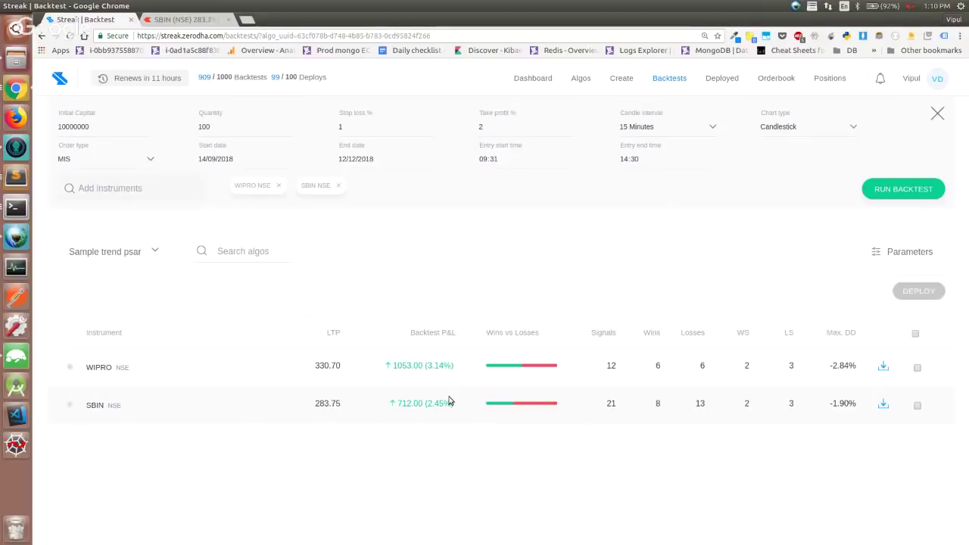
- Switch to the Kite chart and change WIPRO's candle interval to 1 day
left_click(185, 21)
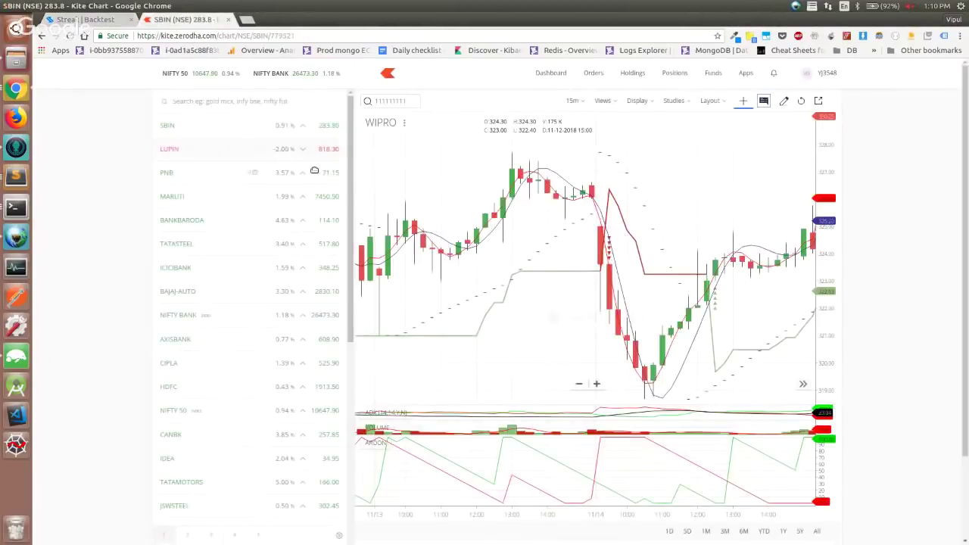
left_click(572, 101)
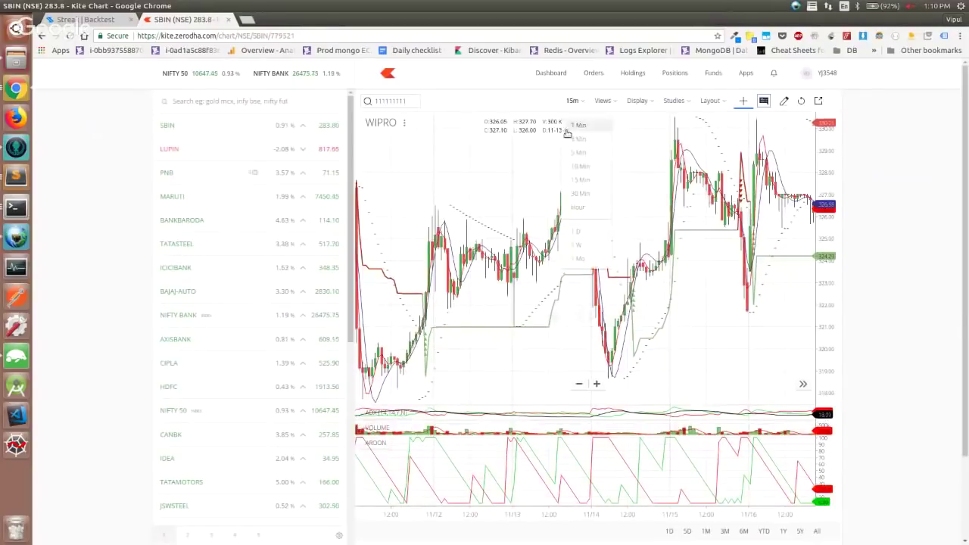
left_click(589, 234)
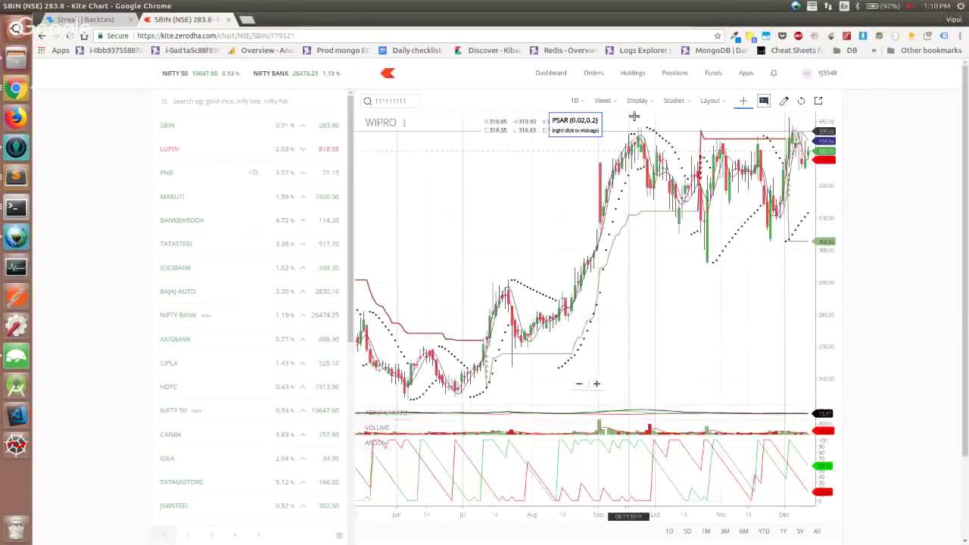
left_click(641, 106)
left_click(673, 100)
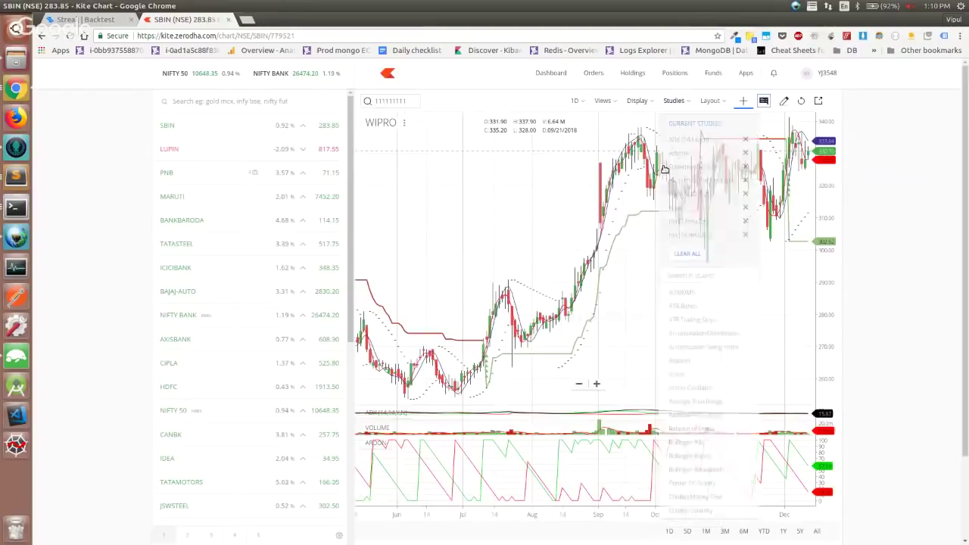
left_click(586, 236)
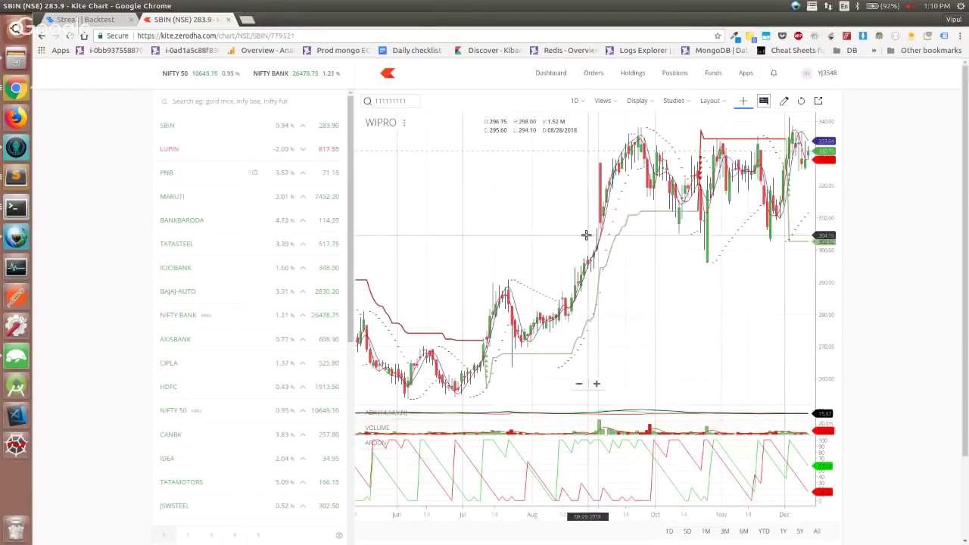
- Examine WIPRO's long-term price trend on the daily chart, back to 2016 and around the recent months
scroll(586, 238, "right", 5)
scroll(586, 239, "down", 2)
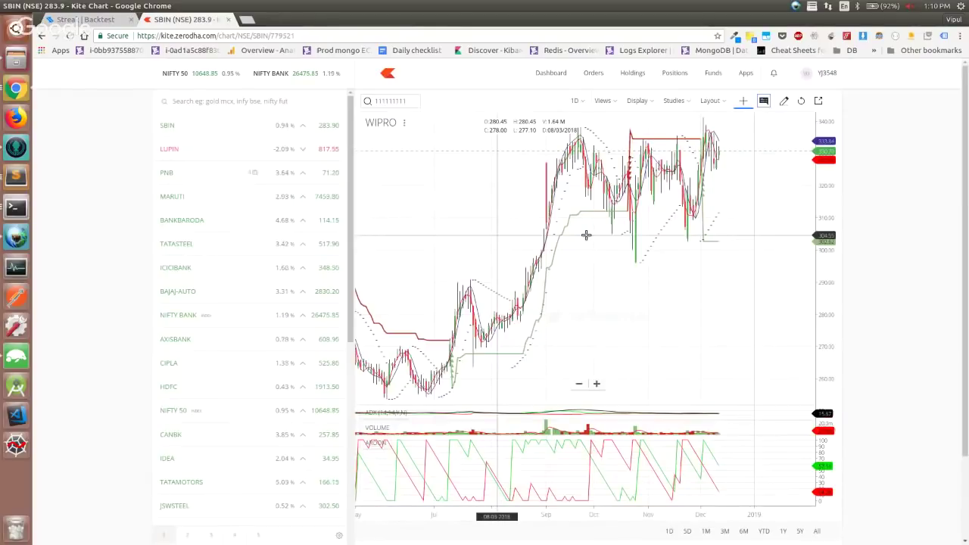
scroll(586, 235, "down", 5)
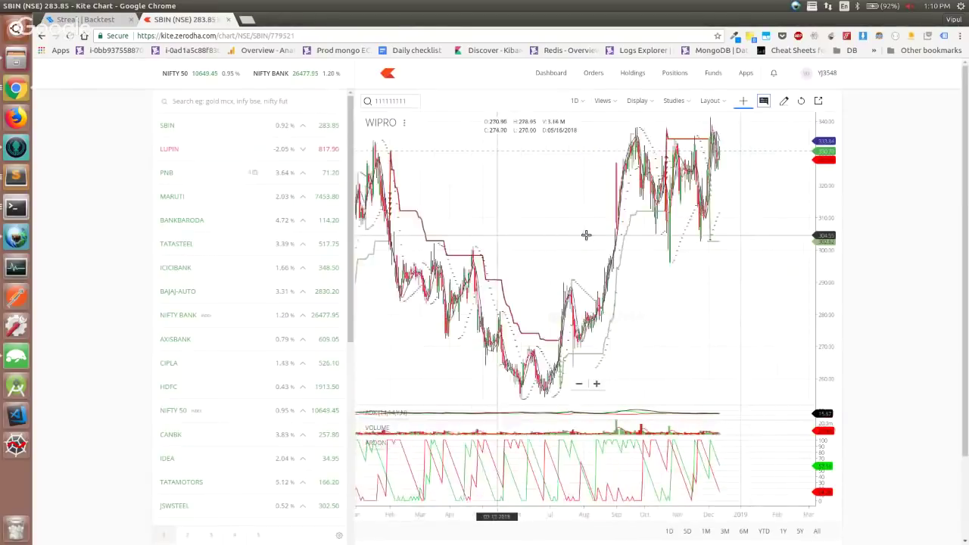
scroll(585, 235, "down", 3)
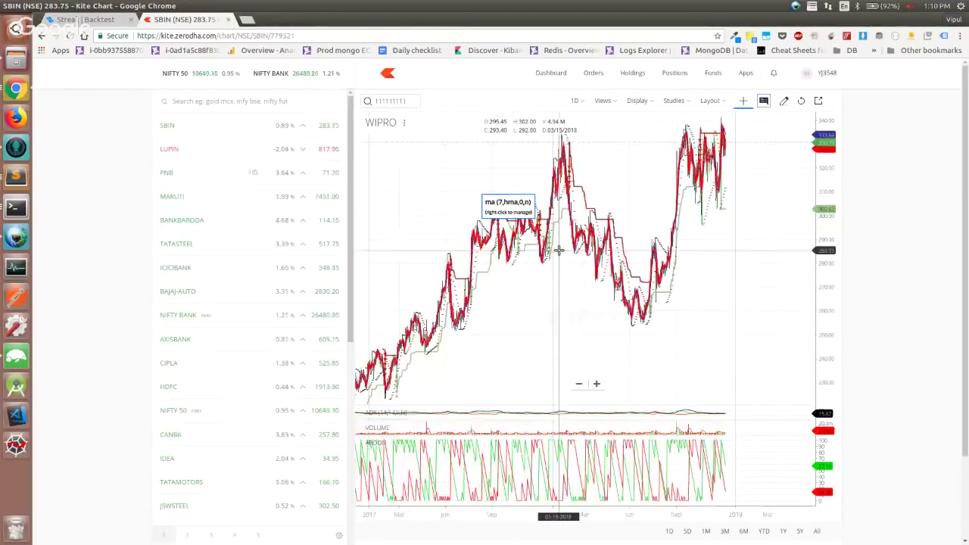
scroll(558, 250, "down", 3)
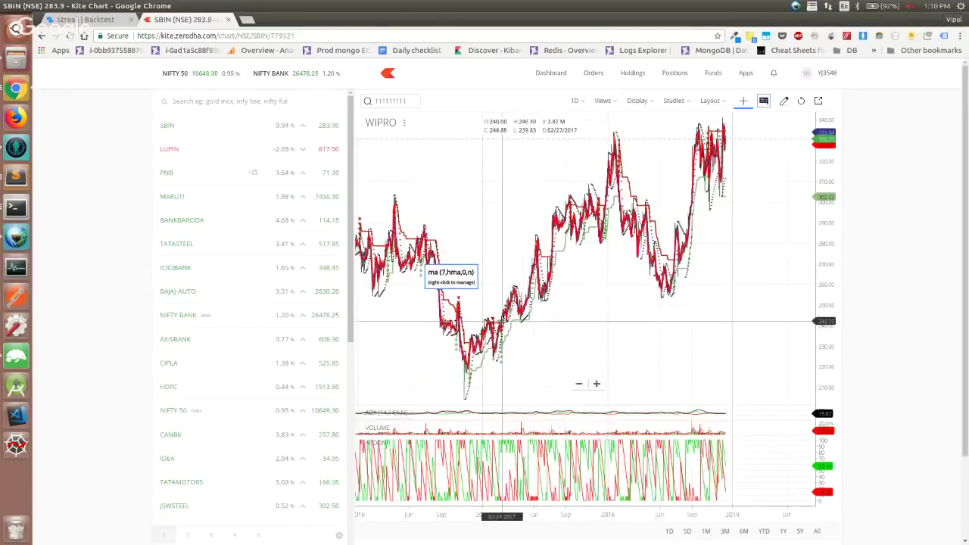
scroll(547, 269, "up", 5)
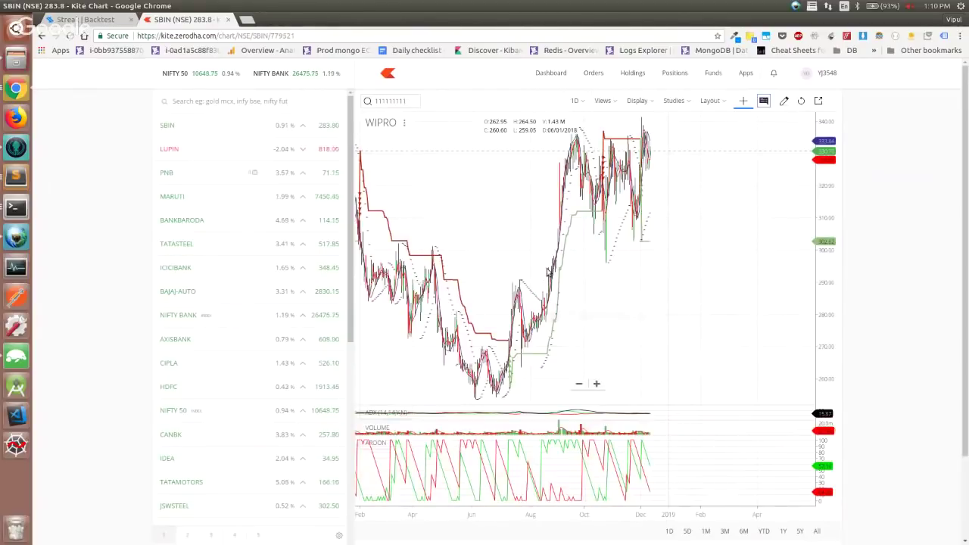
scroll(547, 269, "up", 3)
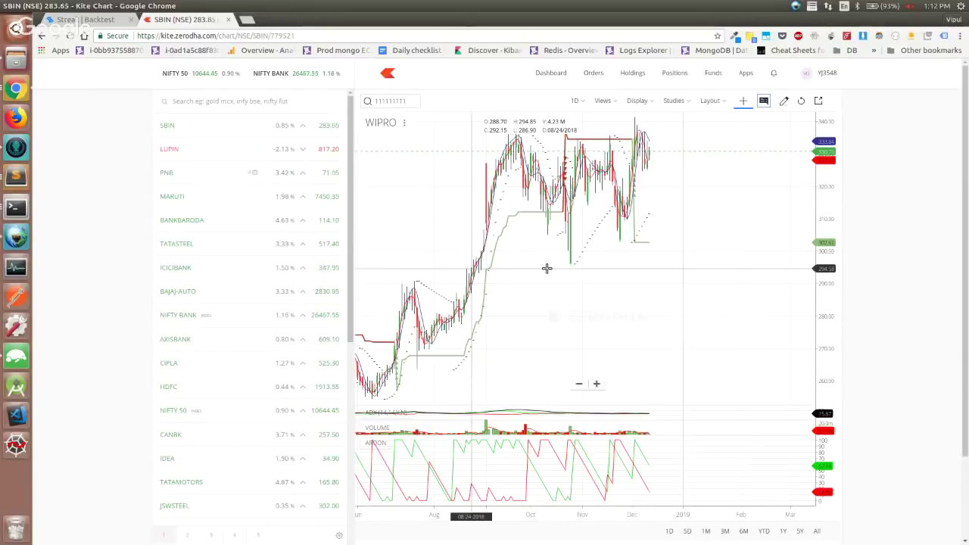
- Return to Streak and review WIPRO's P&L curve and performance statistics in the backtest results
key("ctrl+shift+Tab")
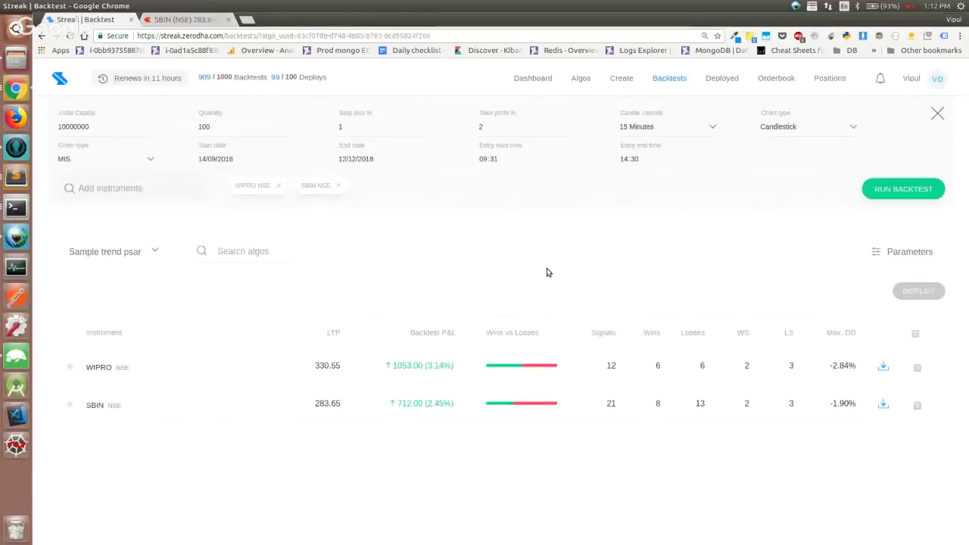
left_click(516, 370)
scroll(517, 372, "down", 4)
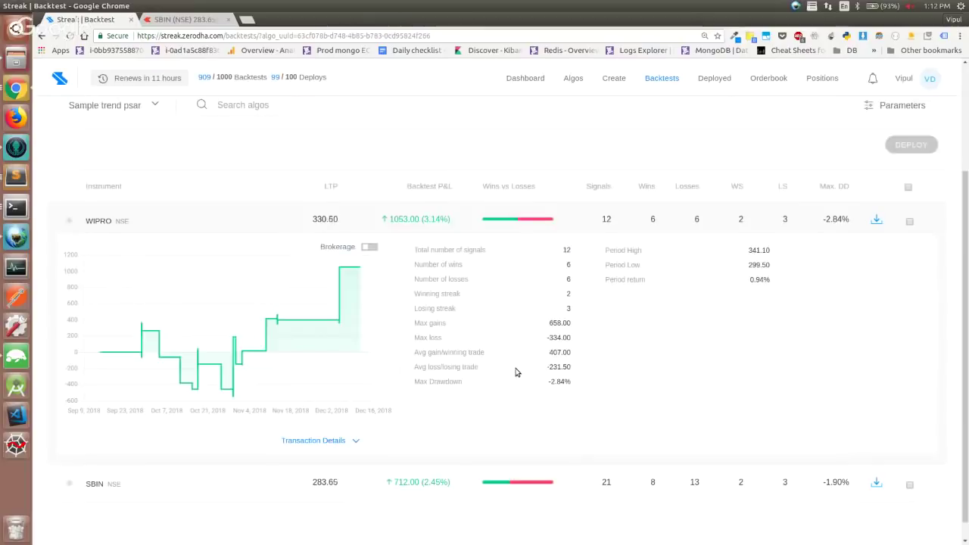
scroll(516, 371, "up", 3)
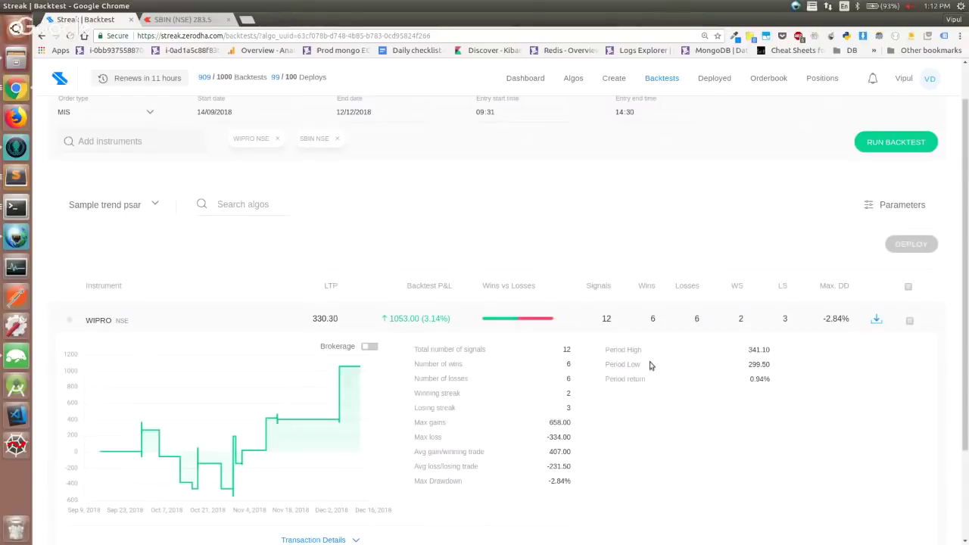
- Select WIPRO in the Sample trend psar results and open its deployment settings
left_click(909, 320)
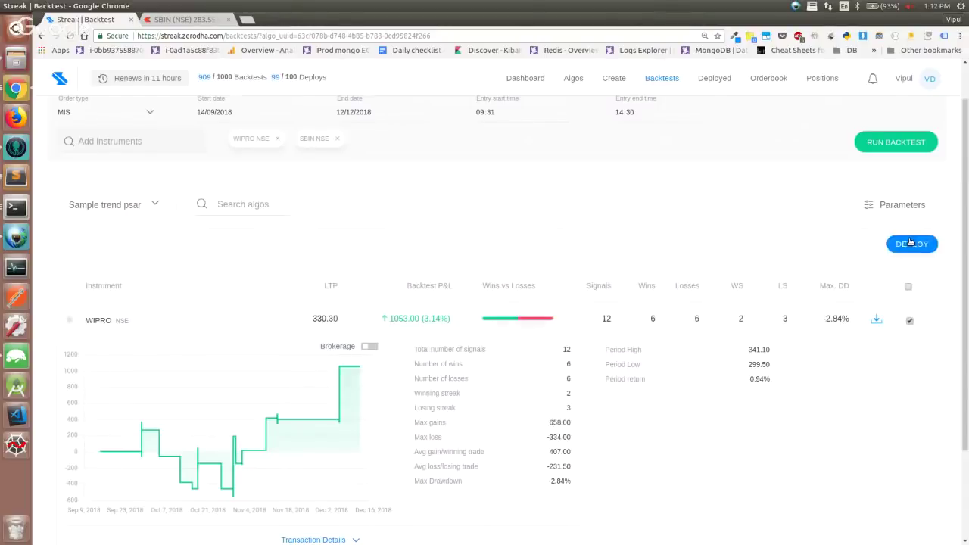
left_click(912, 244)
key("alt+Tab")
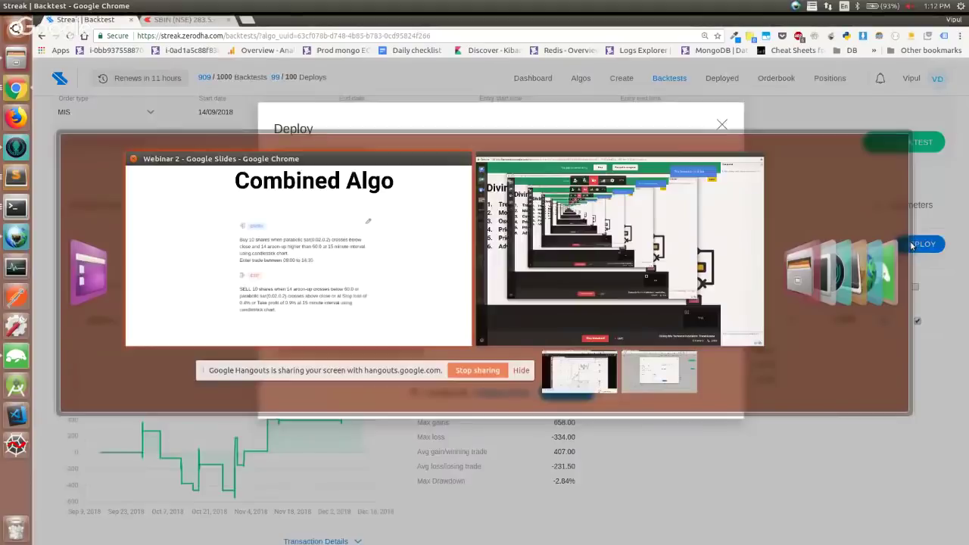
key("alt+Tab")
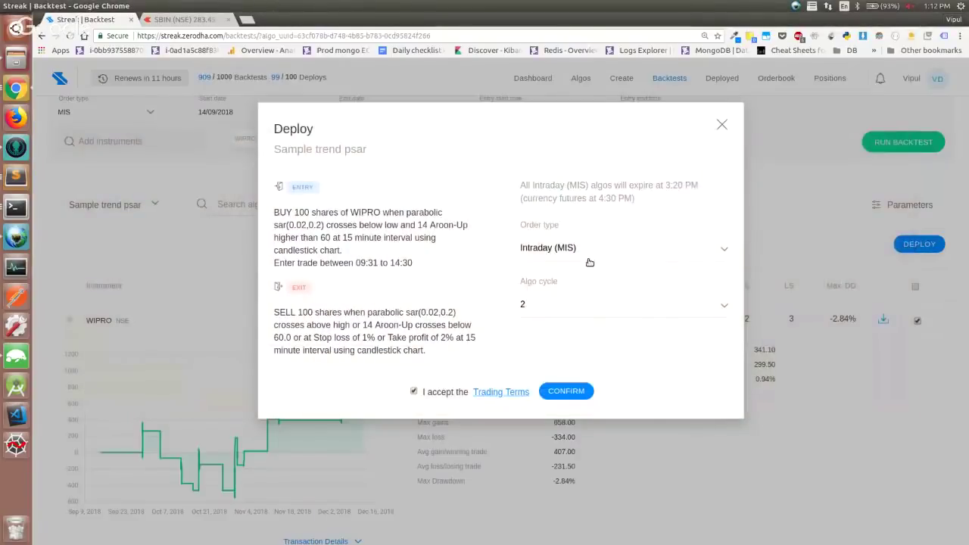
- Choose the Intraday (MIS) order type, confirm the deployment on WIPRO and show the waiting algos
left_click(589, 262)
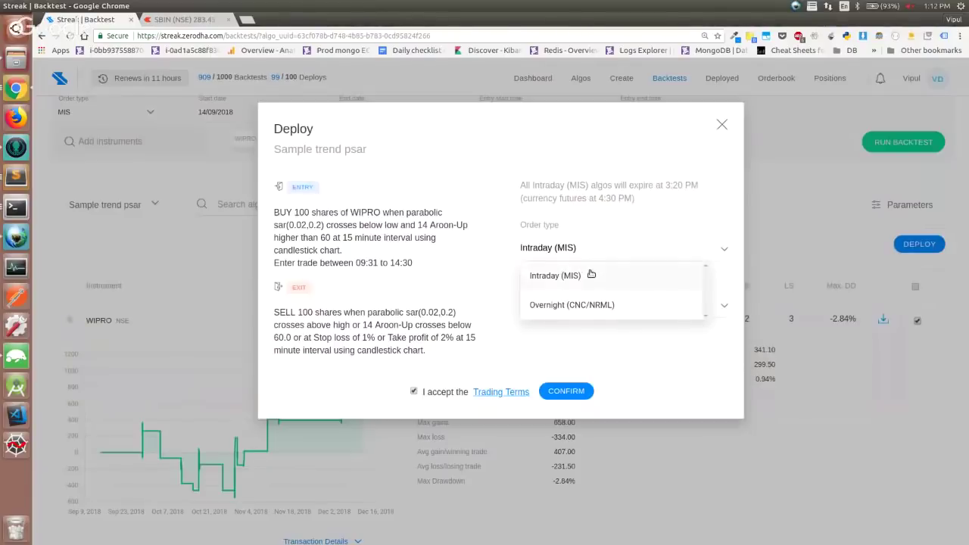
left_click(592, 280)
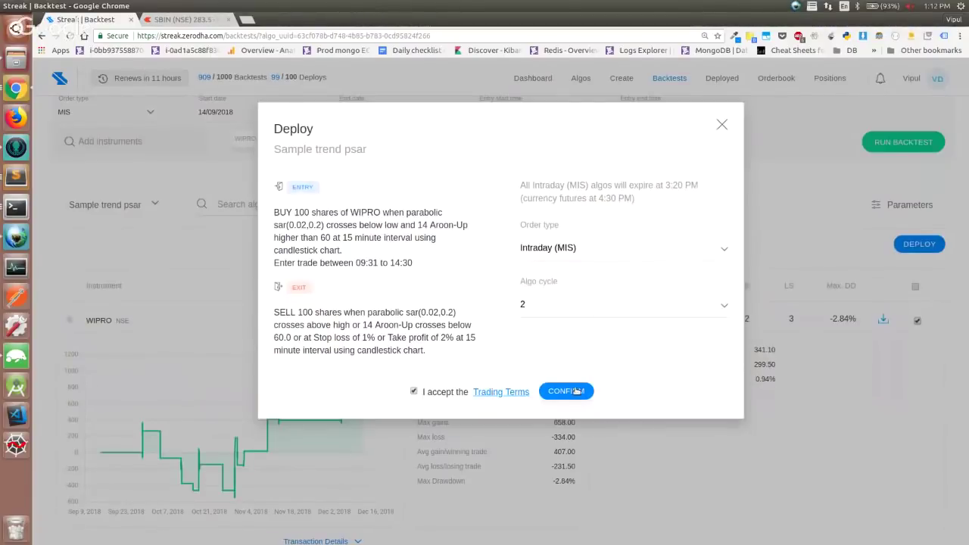
left_click(575, 391)
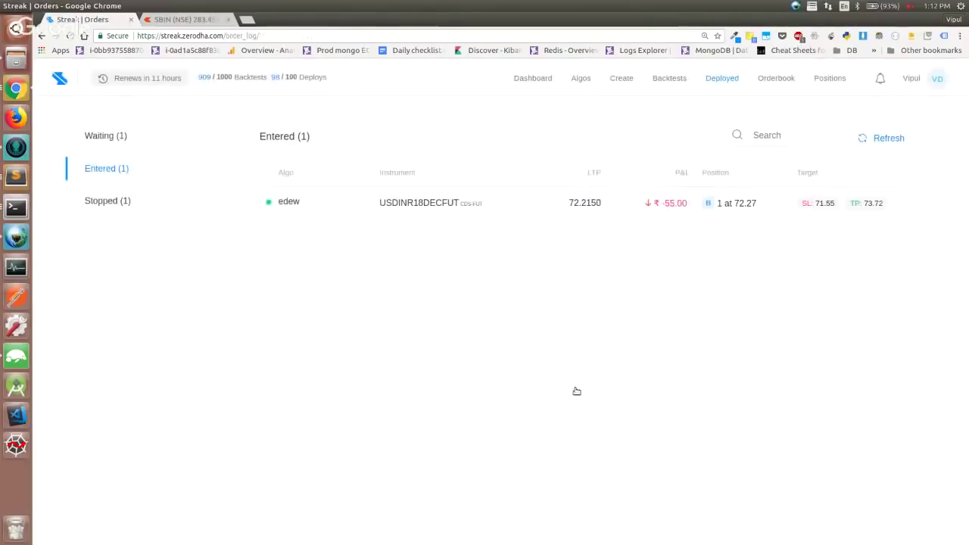
left_click(119, 136)
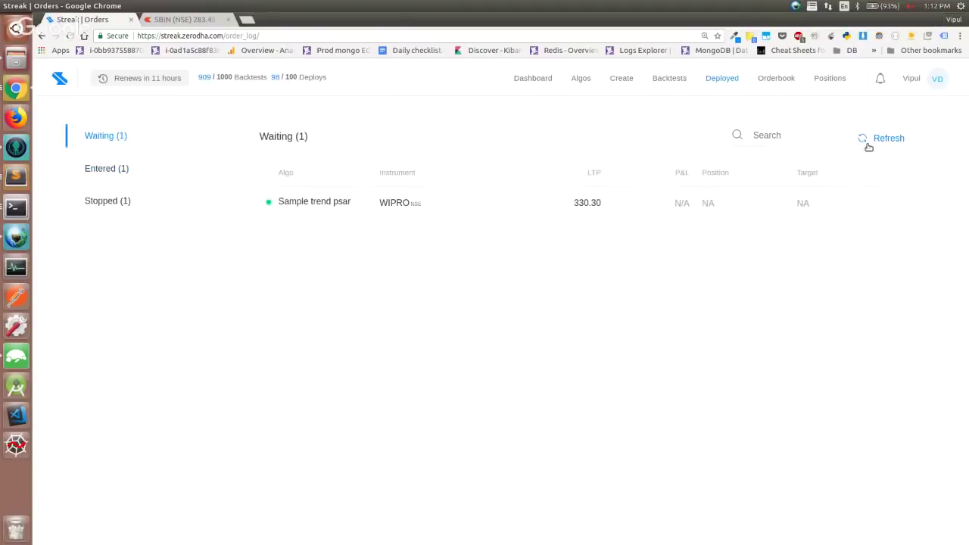
- Review the order history of the USDINR19JANFUT algo from the notifications and close it
left_click(880, 79)
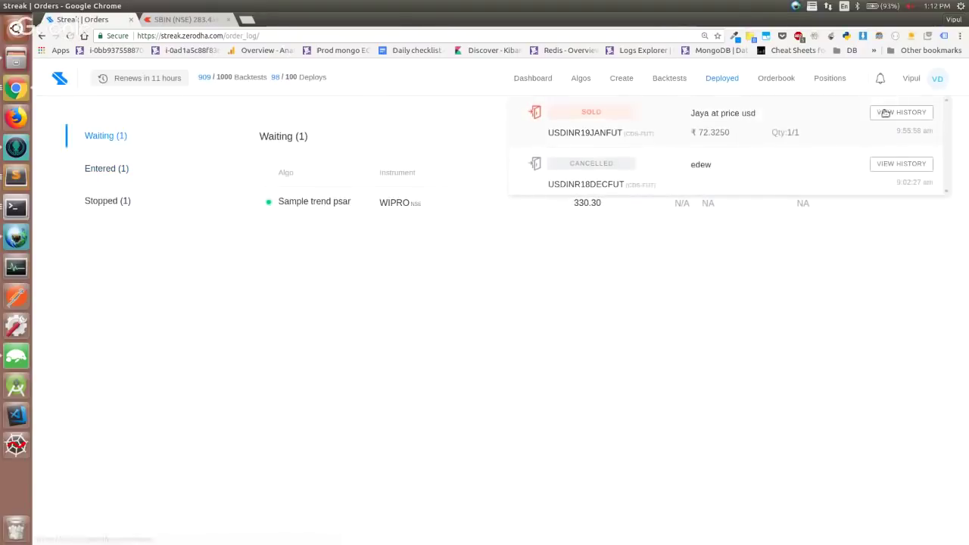
left_click(888, 117)
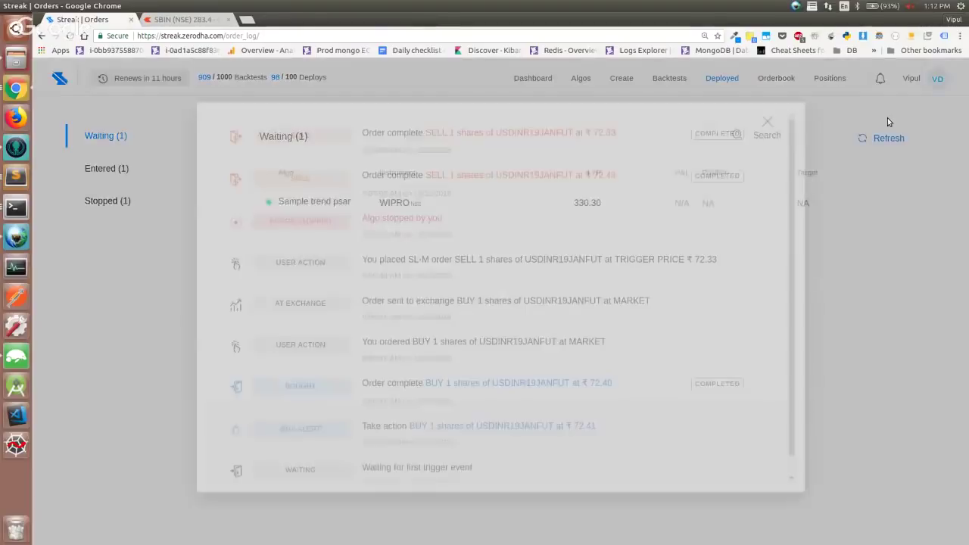
scroll(719, 258, "down", 1)
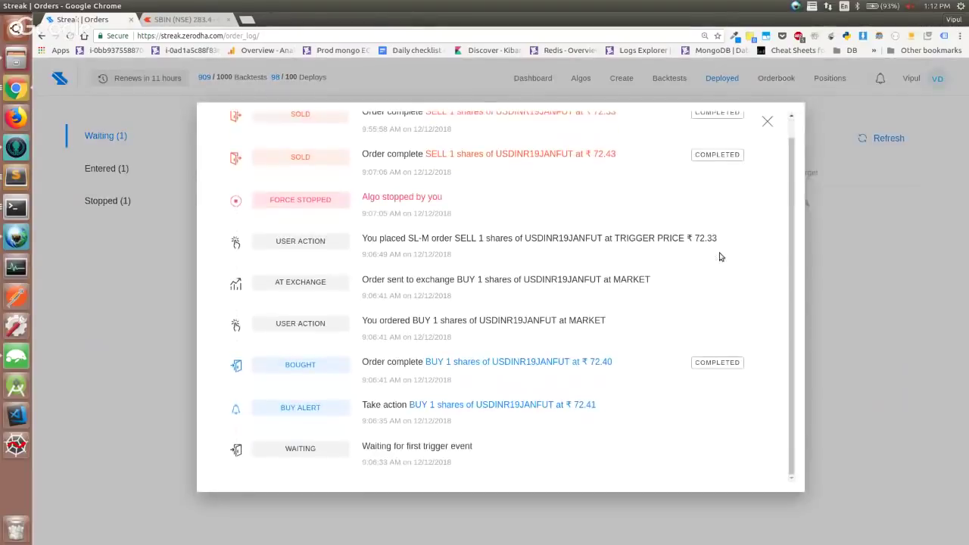
left_click(767, 122)
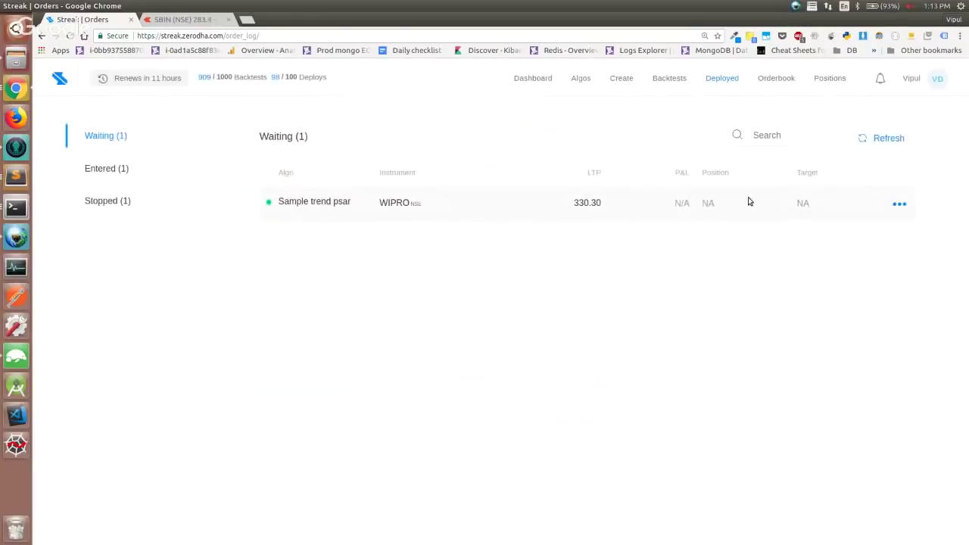
- Review the order log and the algo details of the waiting Sample trend psar algo on WIPRO
left_click(897, 204)
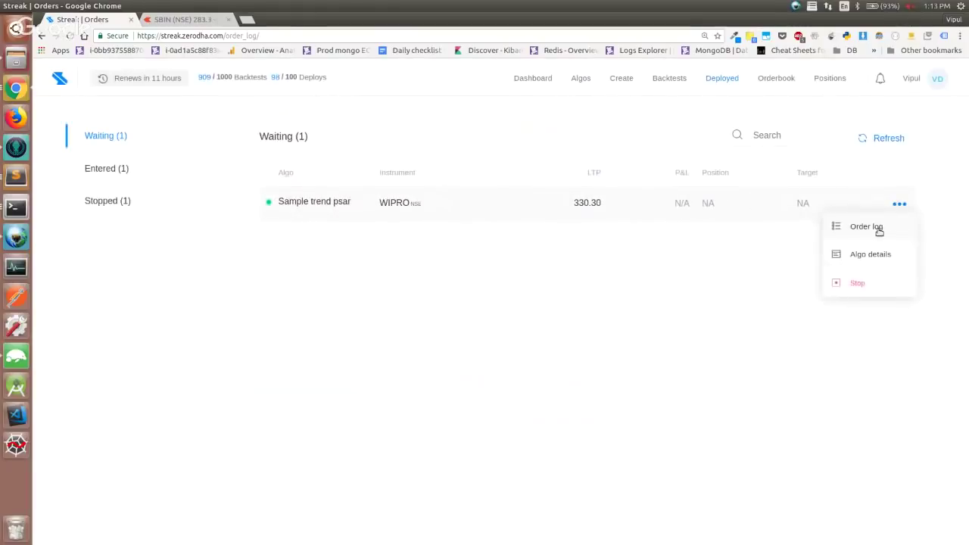
left_click(878, 229)
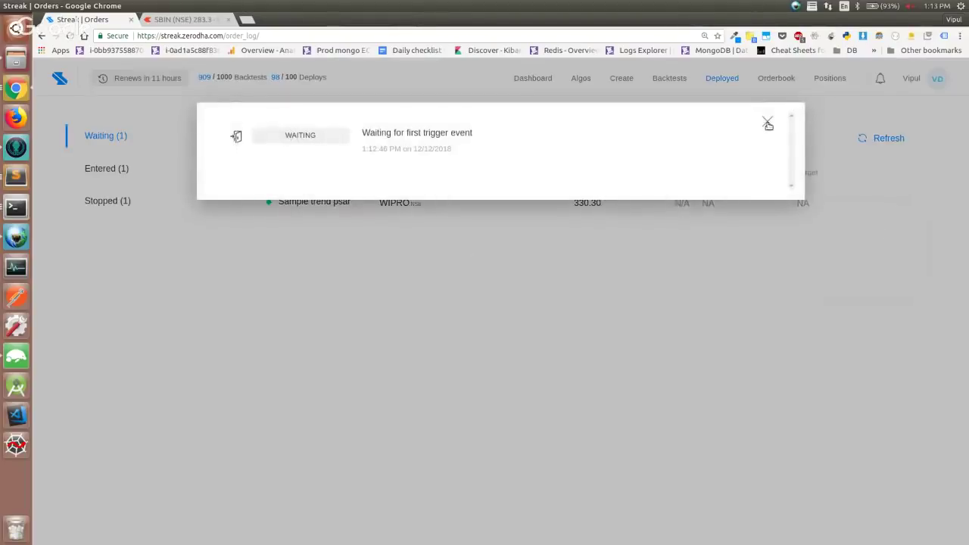
left_click(768, 122)
left_click(898, 204)
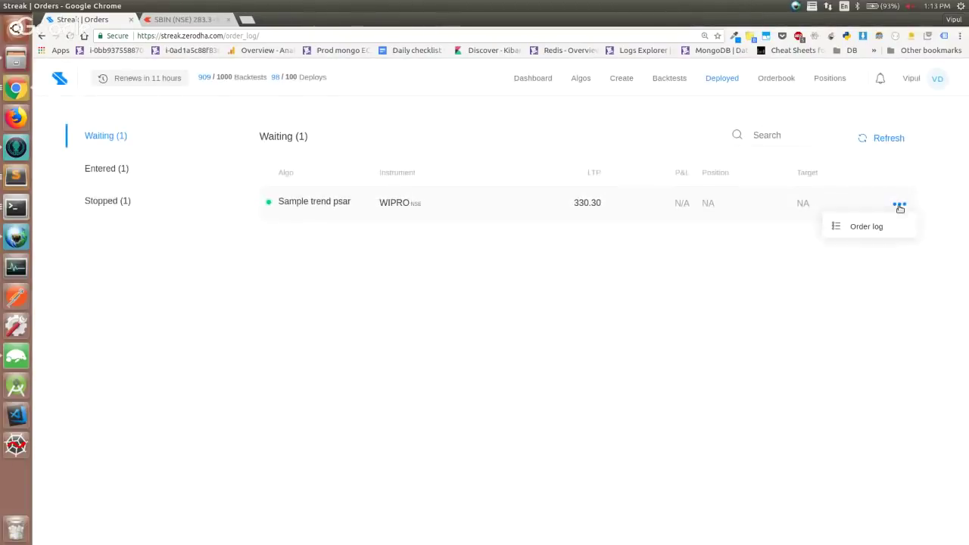
left_click(878, 254)
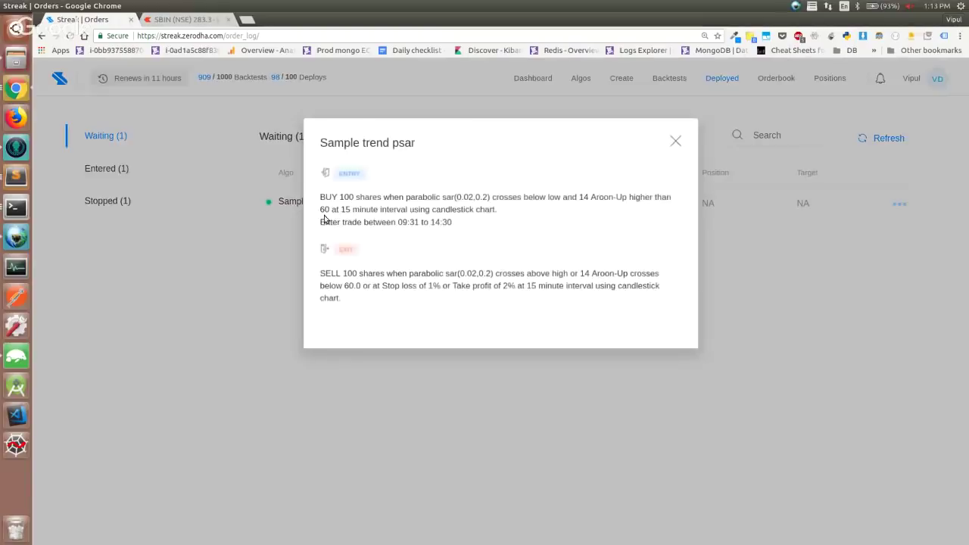
left_click_drag(324, 205, 447, 221)
left_click(380, 347)
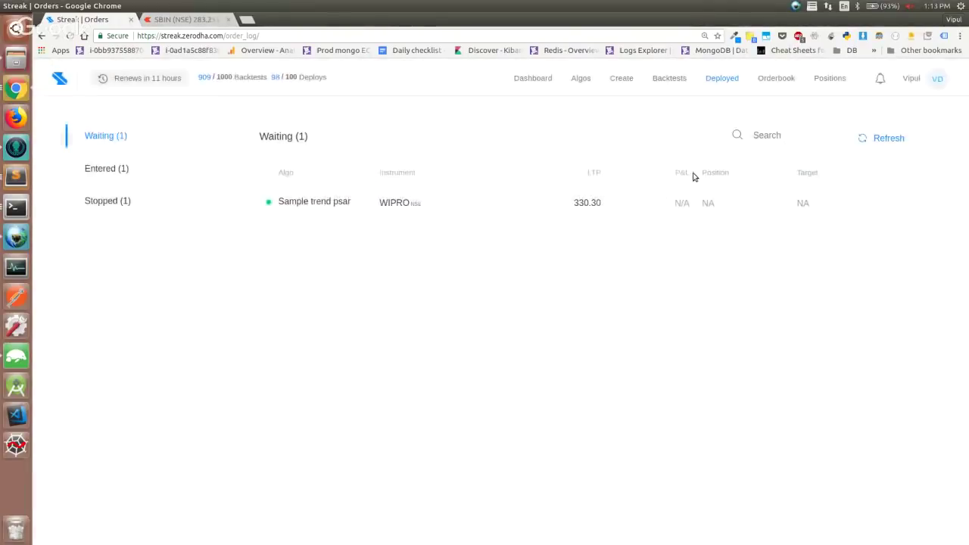
- Check the notifications again and look through the entered, stopped and waiting algo lists
left_click(879, 80)
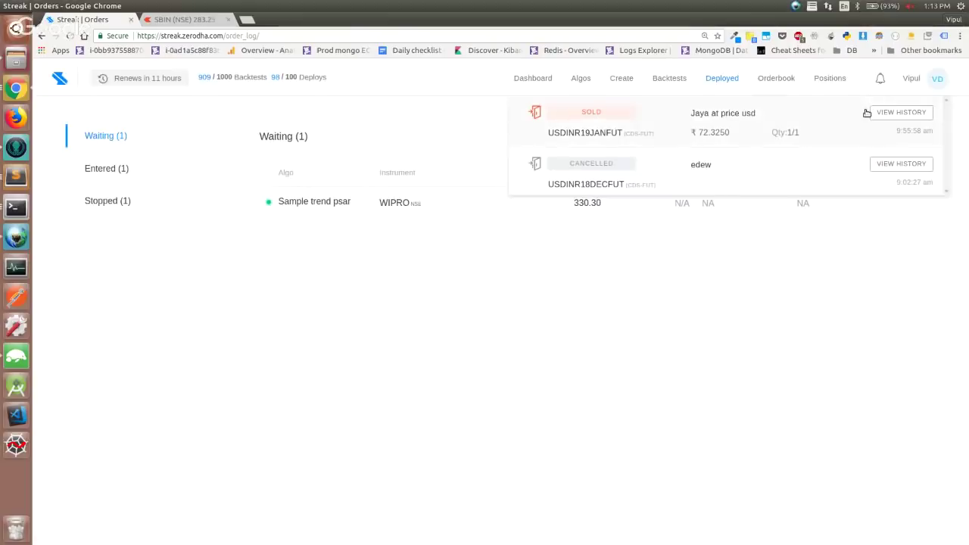
left_click(610, 265)
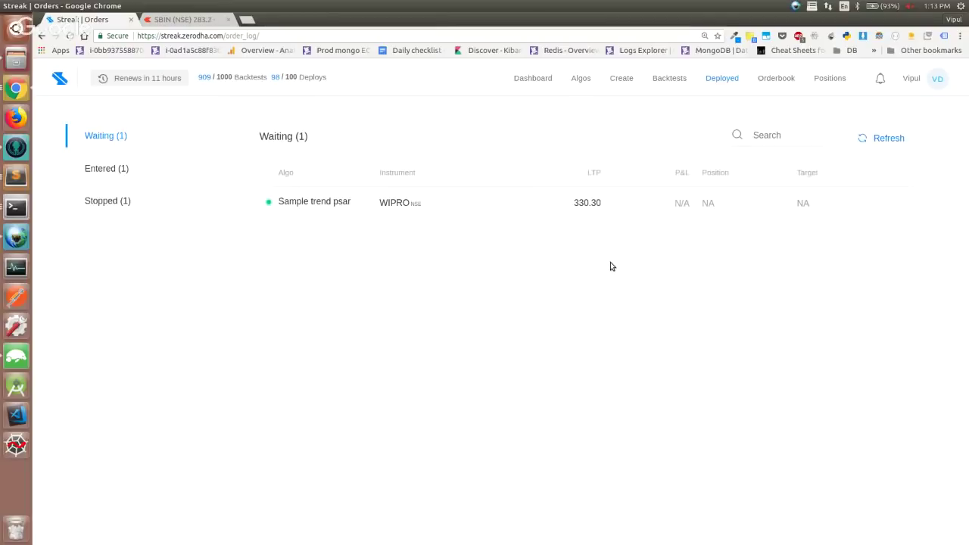
left_click(174, 168)
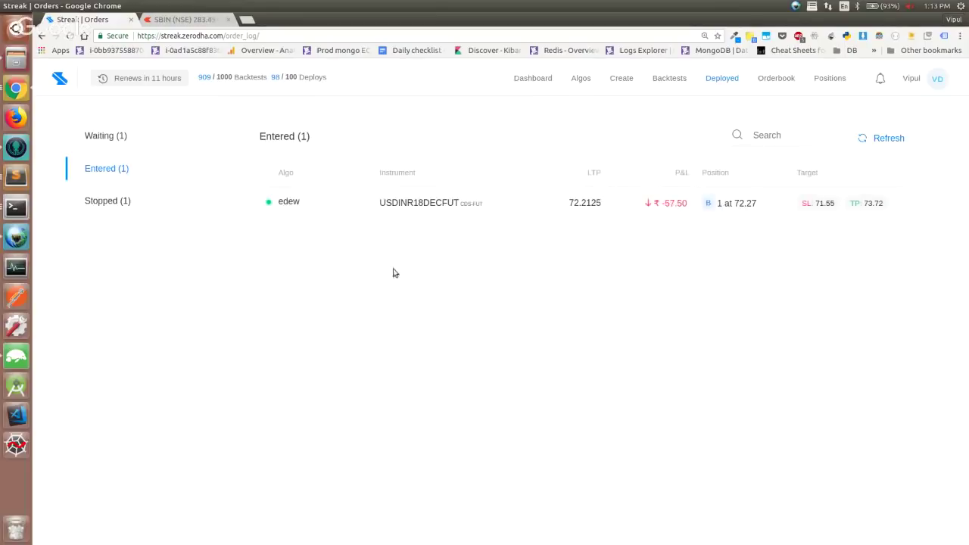
left_click(143, 207)
left_click(124, 137)
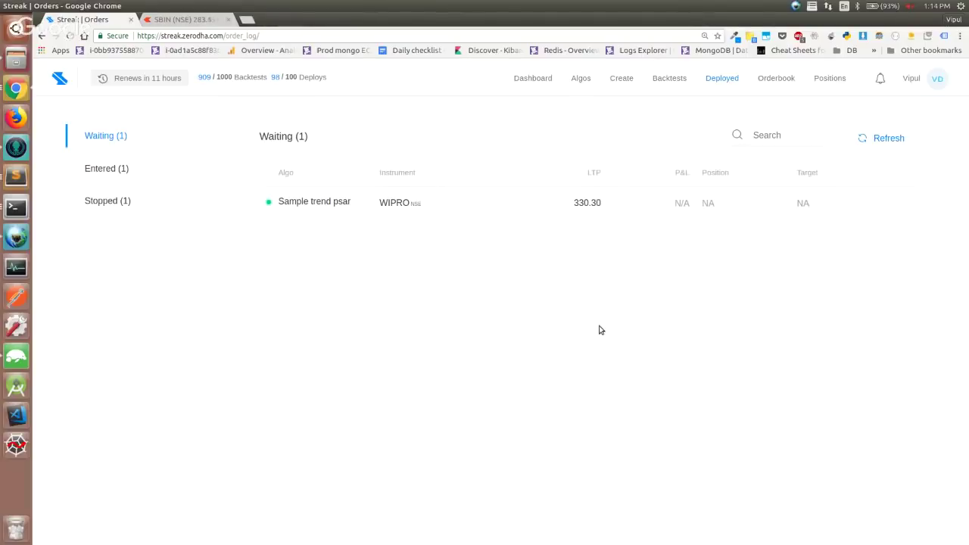
- Review the stopped USDINR19JANFUT algo's options and order log, close the log and switch to the Webinar 2 slides
left_click(141, 196)
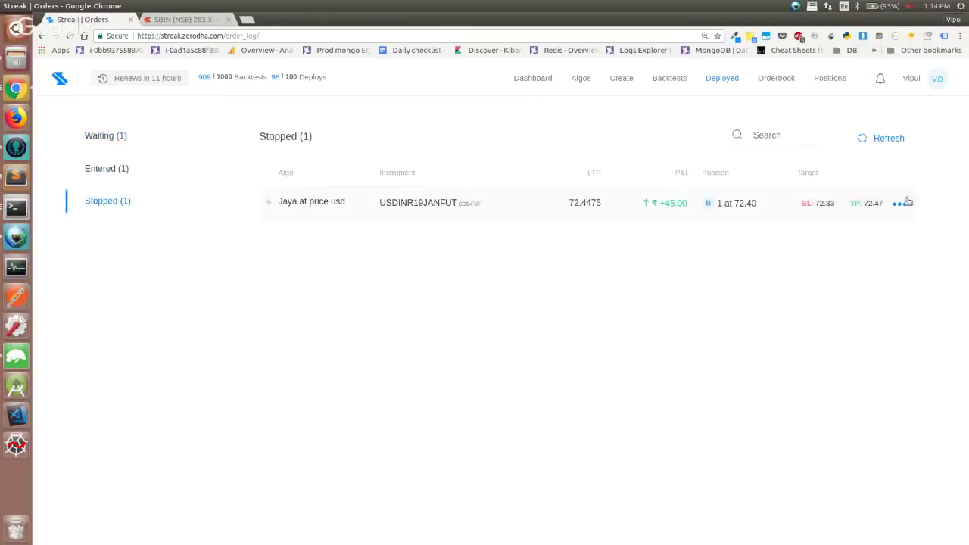
left_click(901, 204)
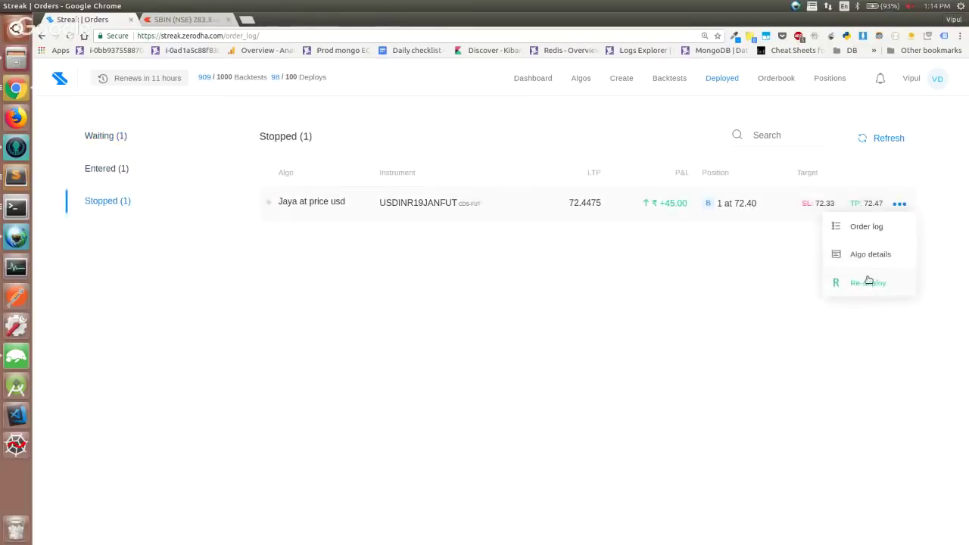
left_click(878, 234)
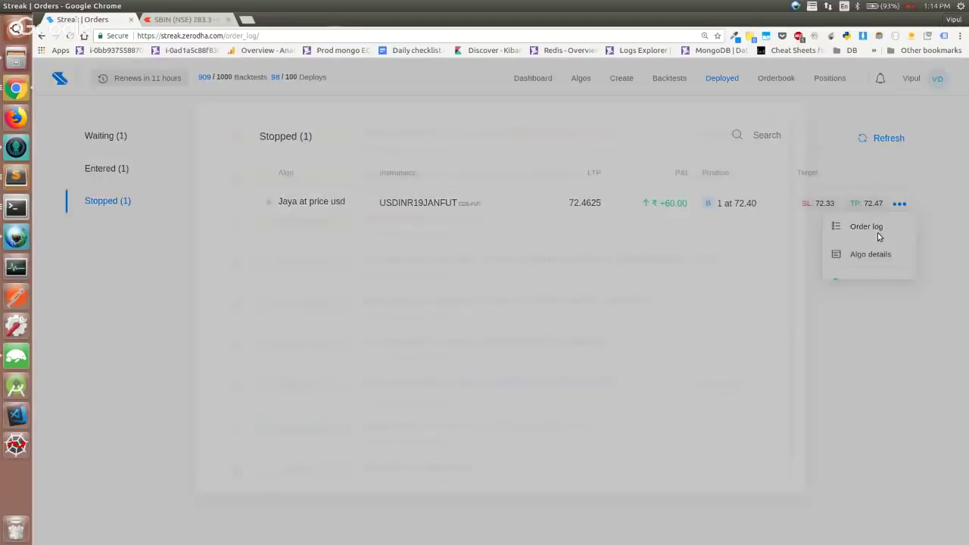
left_click(871, 285)
left_click(901, 205)
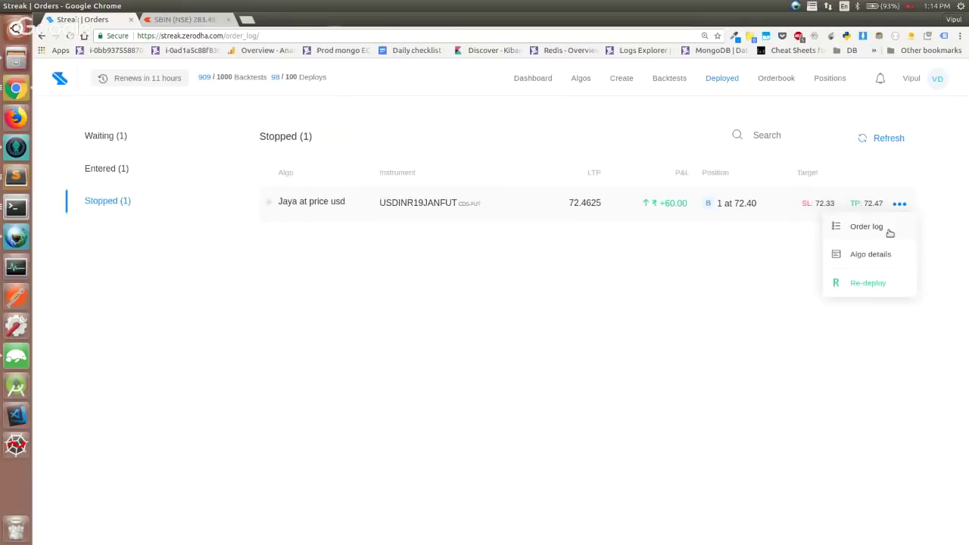
left_click(887, 231)
scroll(402, 319, "down", 2)
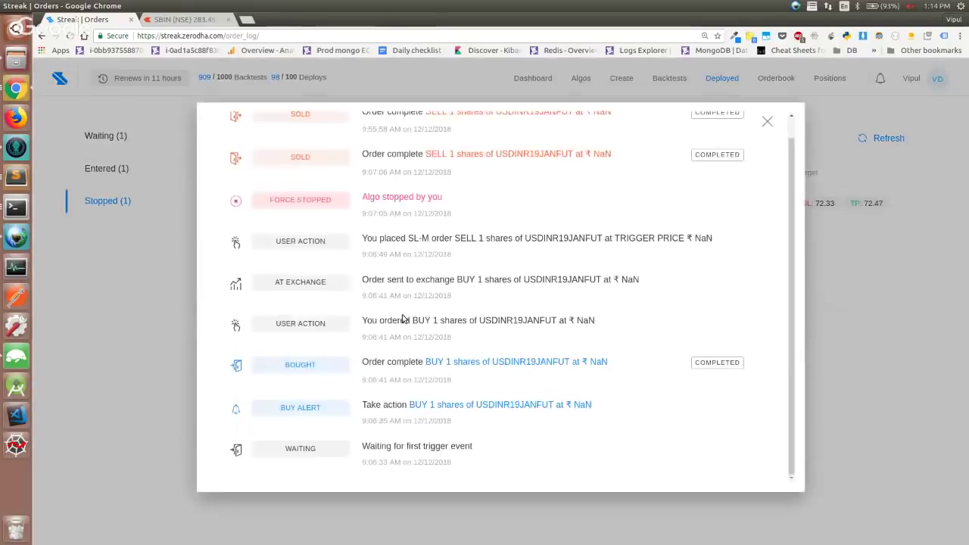
left_click(767, 121)
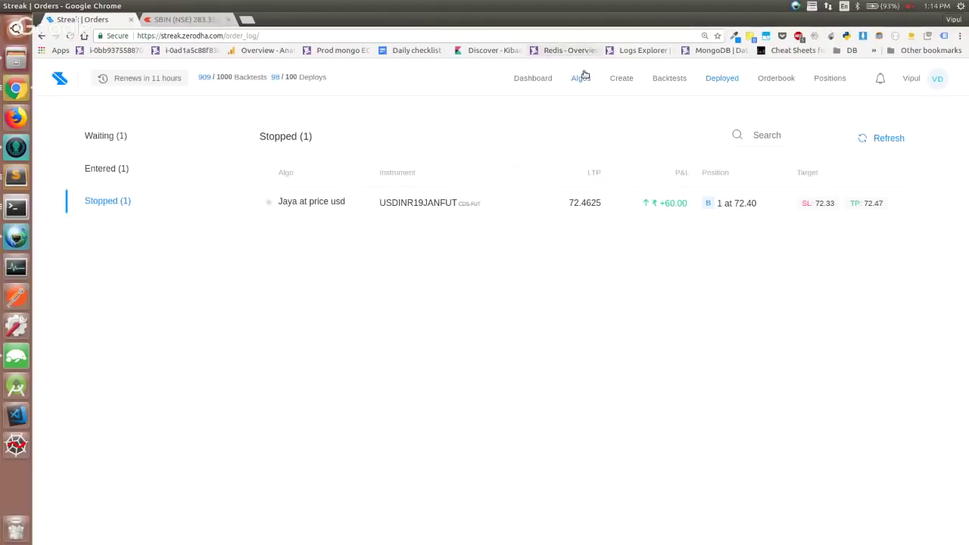
key("alt+Tab")
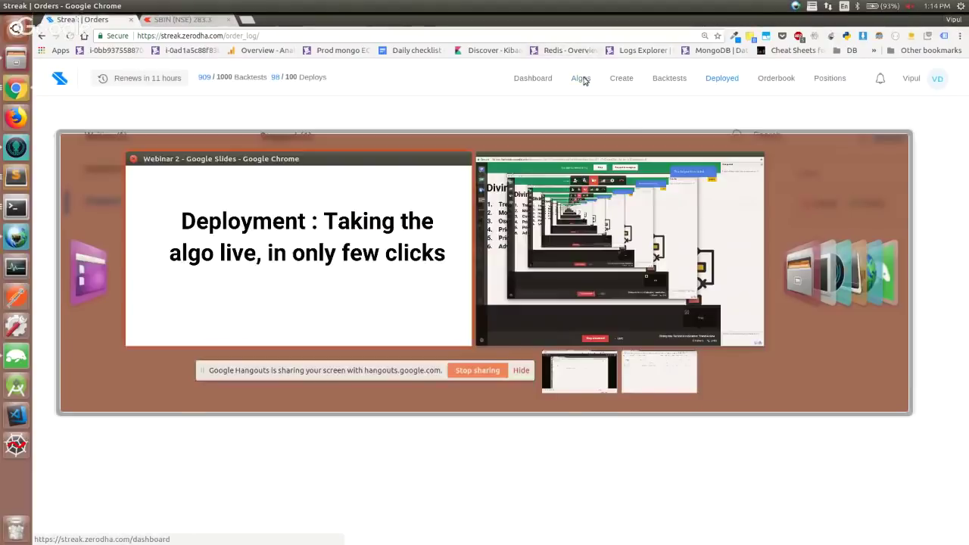
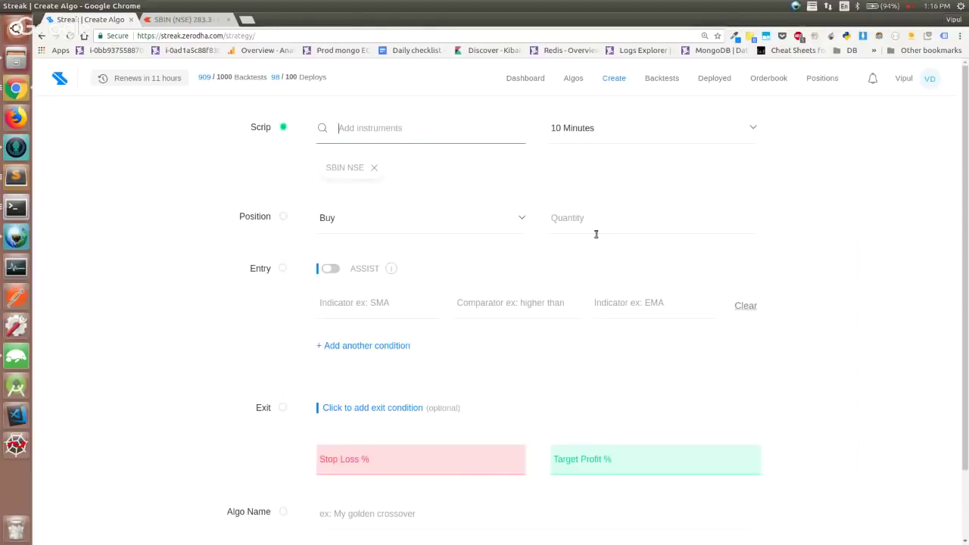
- Set the buy quantity of the new SBIN algo to 10
left_click(594, 227)
type("1")
key("BackSpace")
type("10")
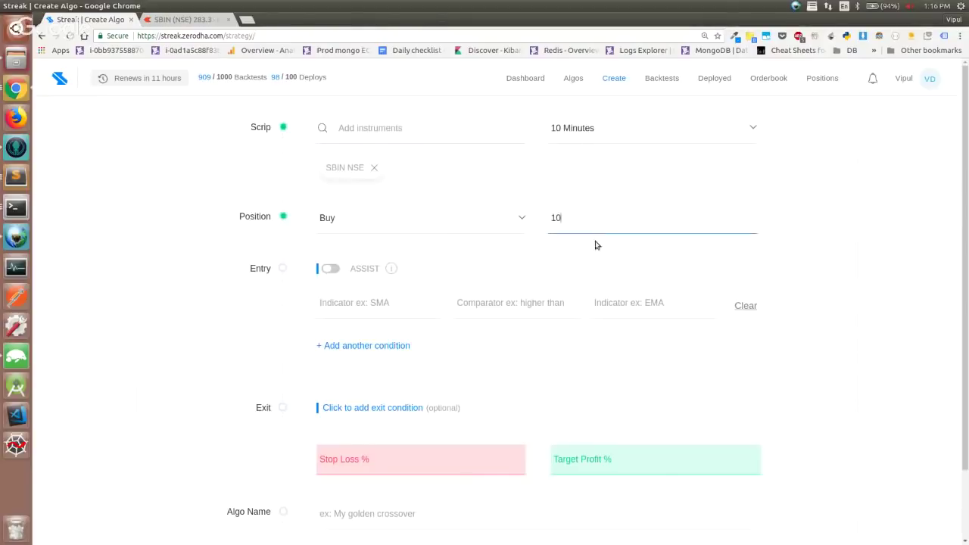
- Turn on assist for the entry conditions and cancel the manual Supertrend indicator settings
left_click(410, 302)
type("supertrend")
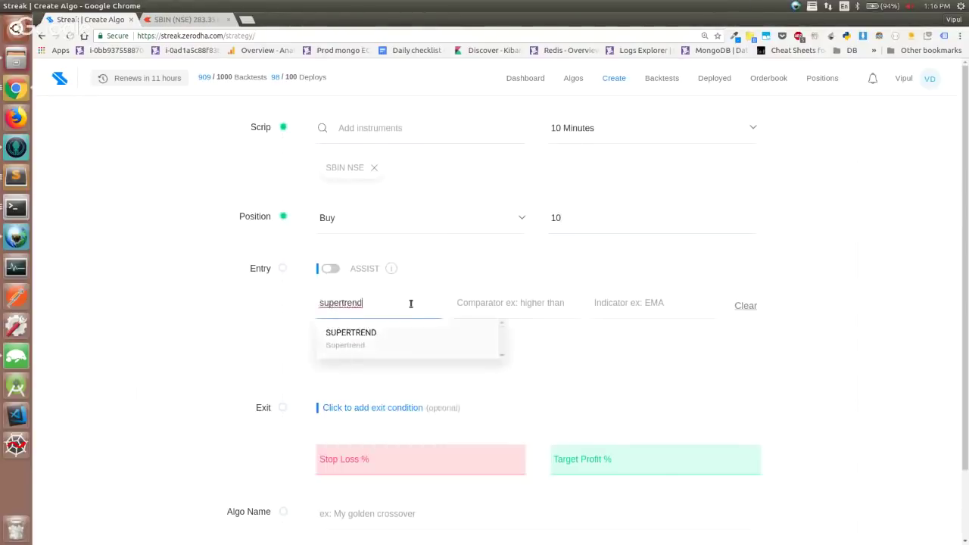
key("Return")
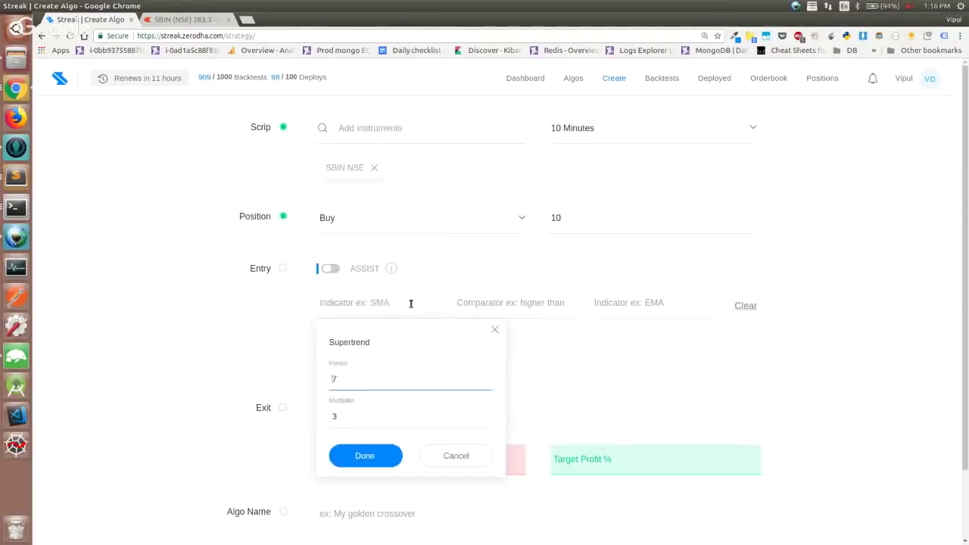
left_click(330, 270)
left_click(452, 456)
- Add the assisted entry condition supertrend(7,3) crosses below close and its matching exit condition, supertrend(7,3) crosses above close
left_click(356, 310)
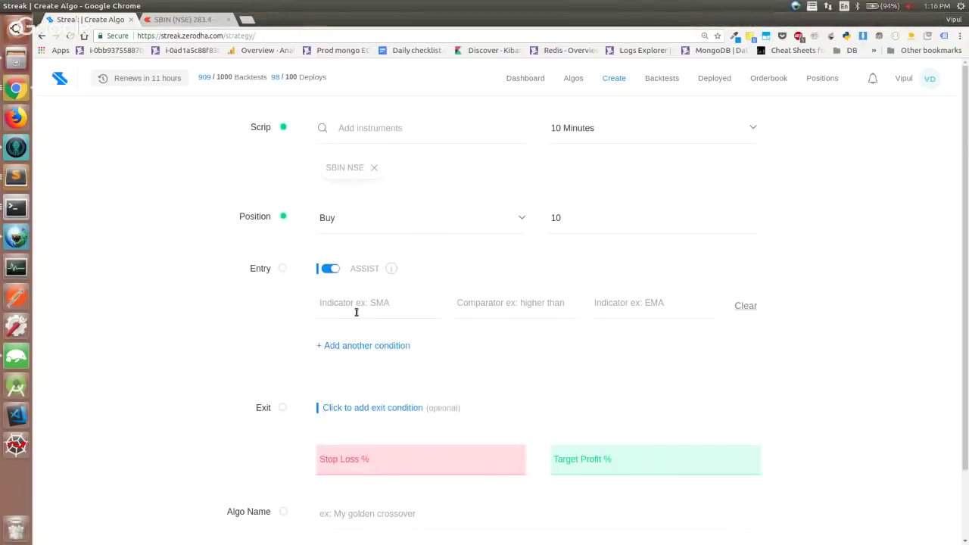
type("supertrend")
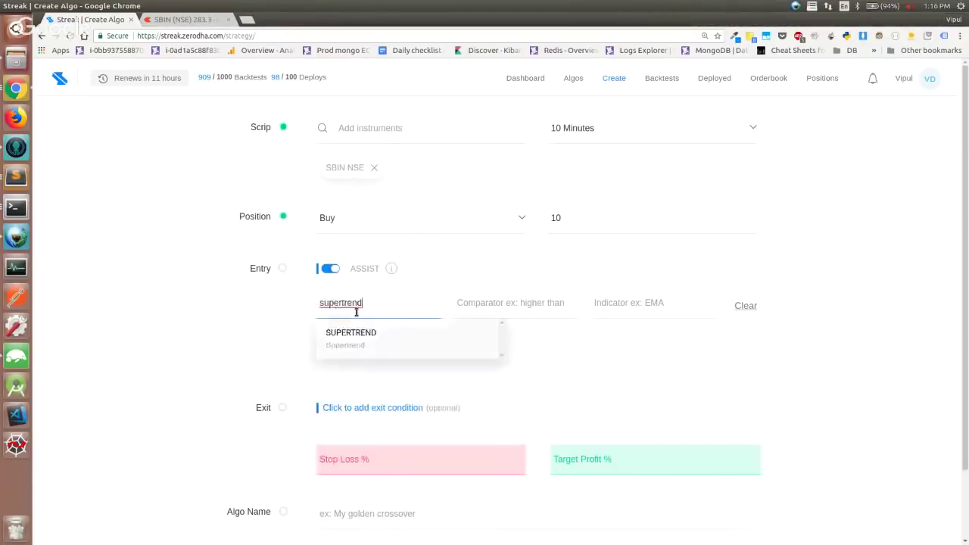
key("Return")
left_click(380, 409)
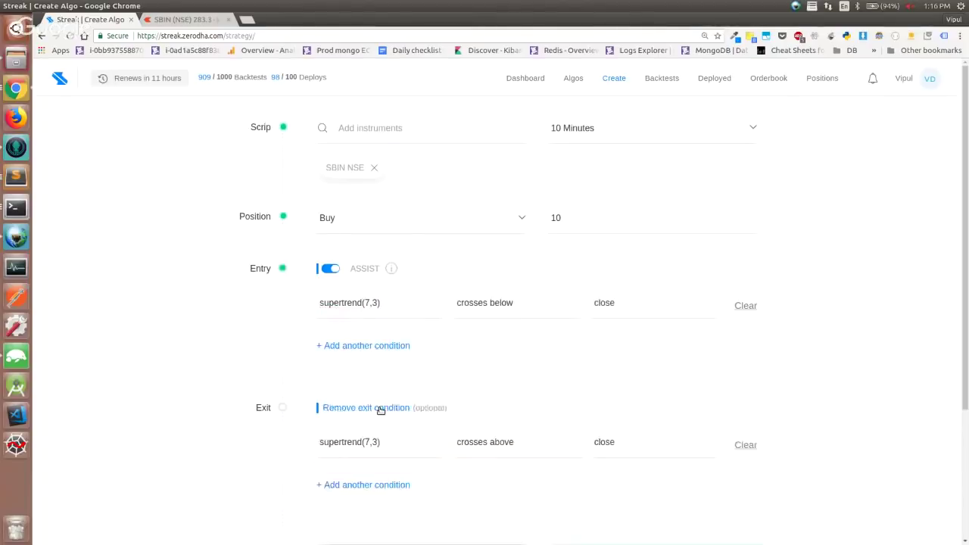
scroll(378, 408, "down", 3)
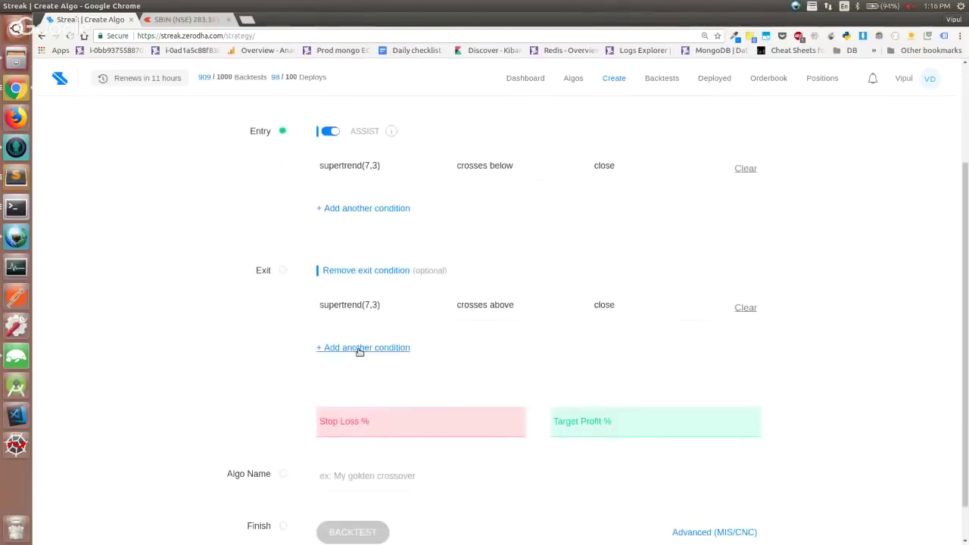
- Switch to the Kite chart, load SBIN on NSE and set the chart interval to 5 minutes
key("ctrl+Tab")
left_click(452, 104)
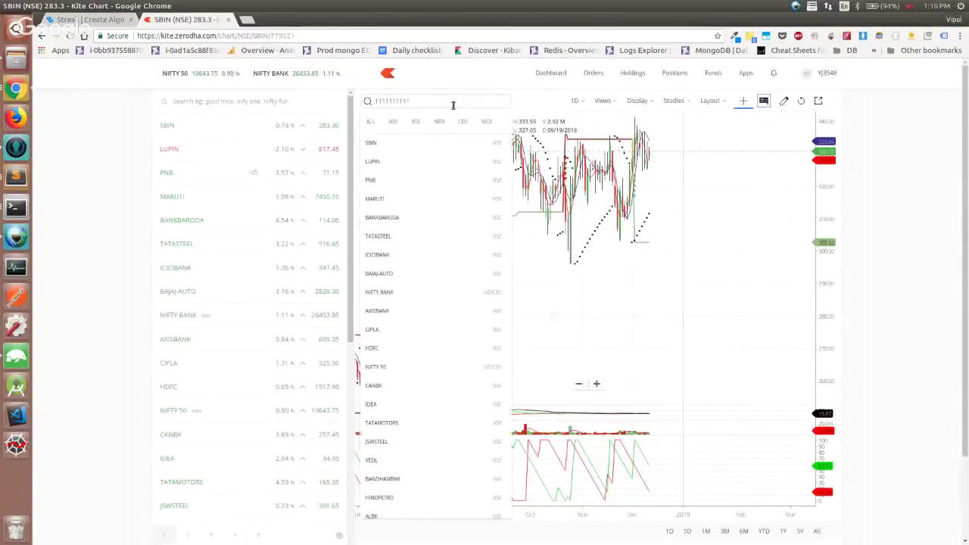
type("sbin")
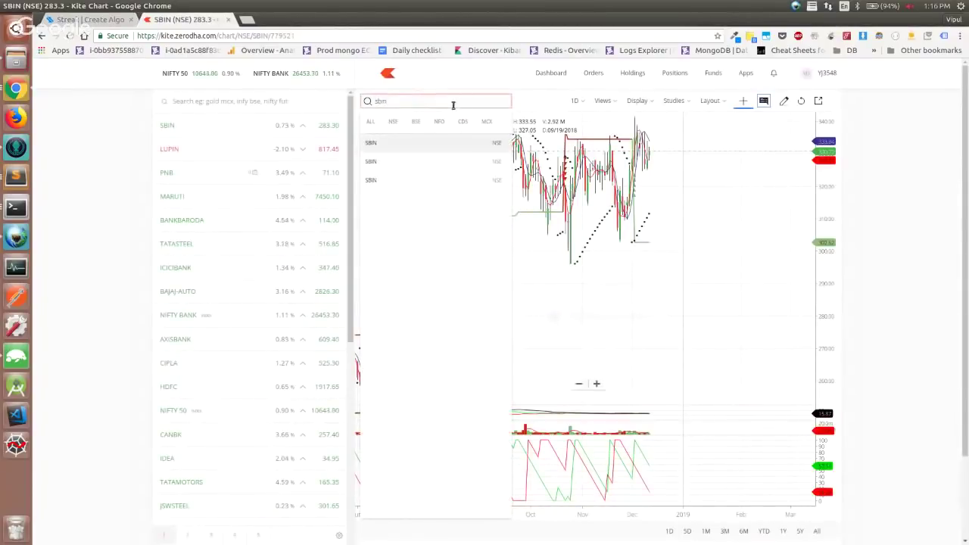
left_click(455, 143)
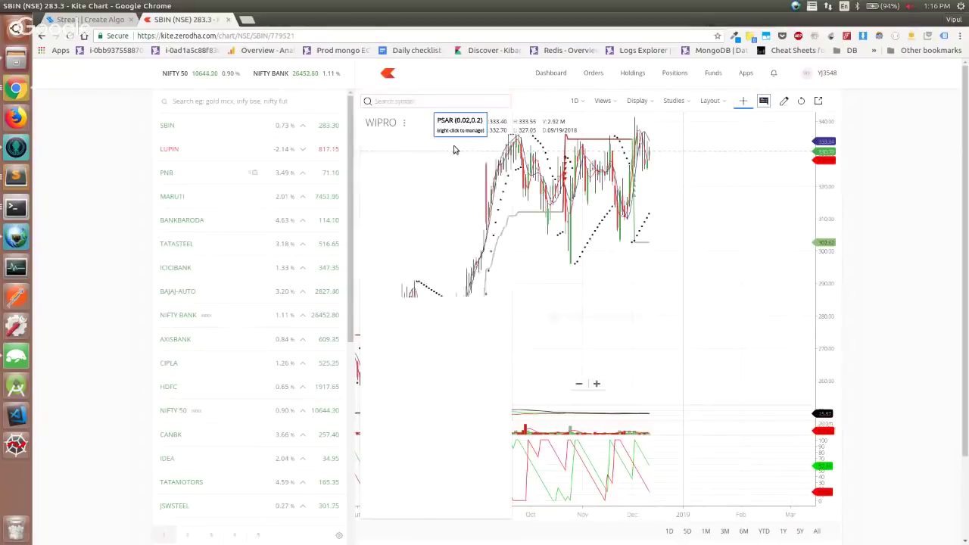
left_click(574, 101)
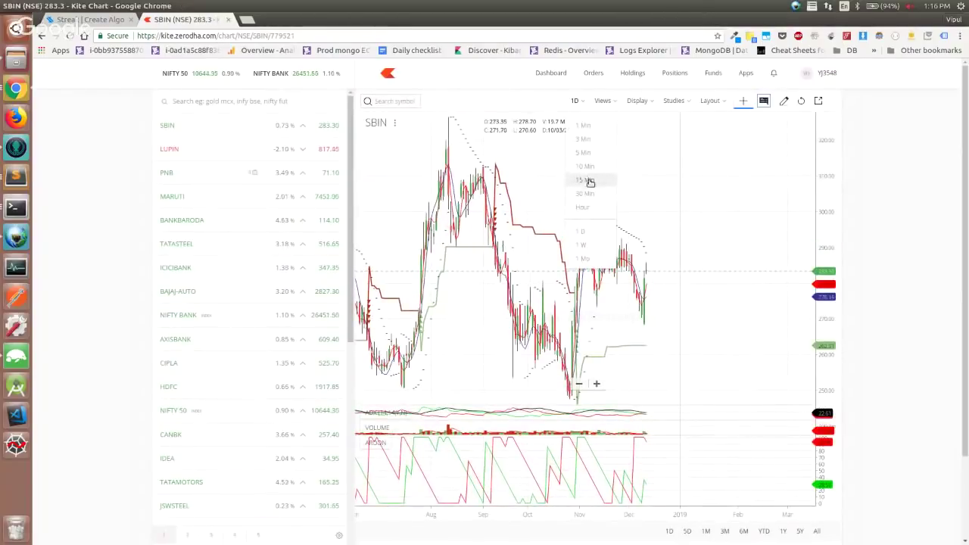
left_click(583, 153)
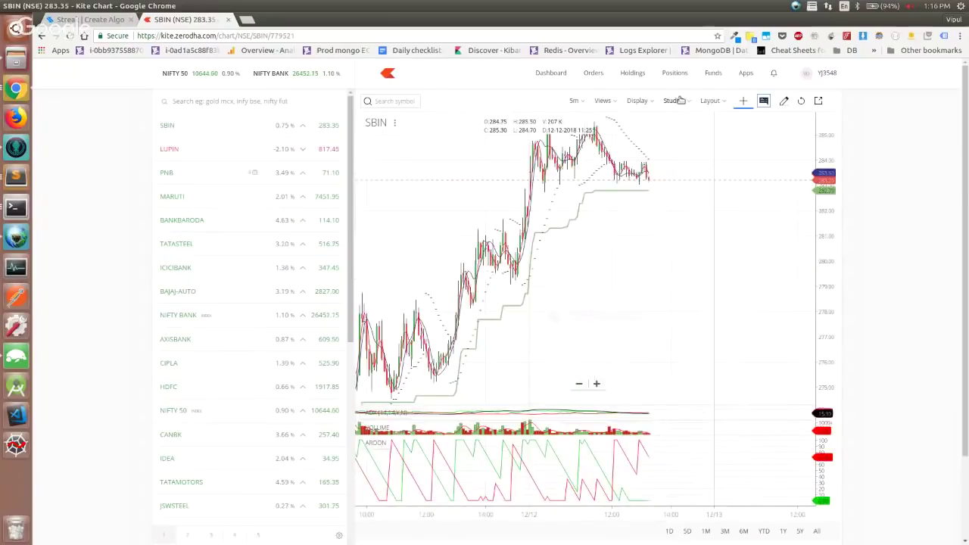
- Change the SBIN chart style from candles to Renko and examine the bricks
left_click(678, 101)
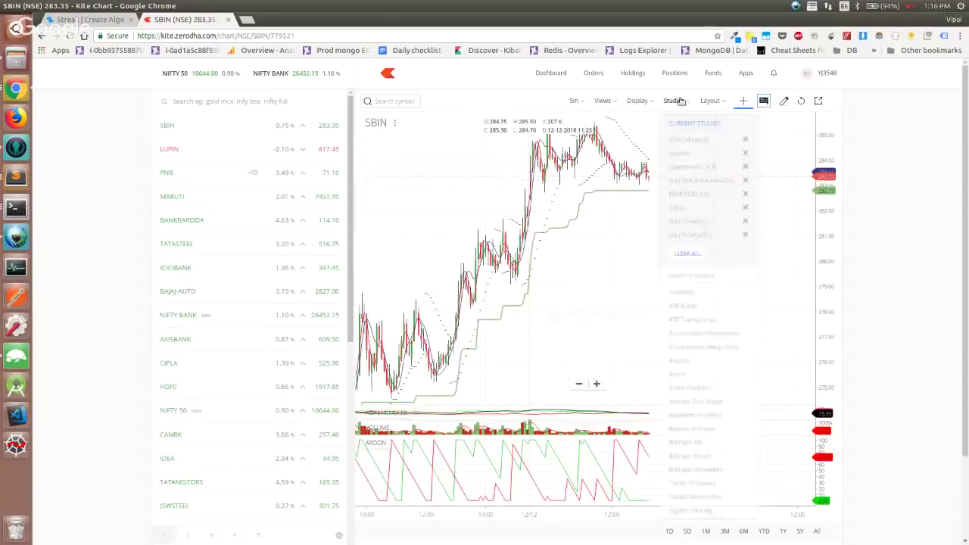
left_click(639, 101)
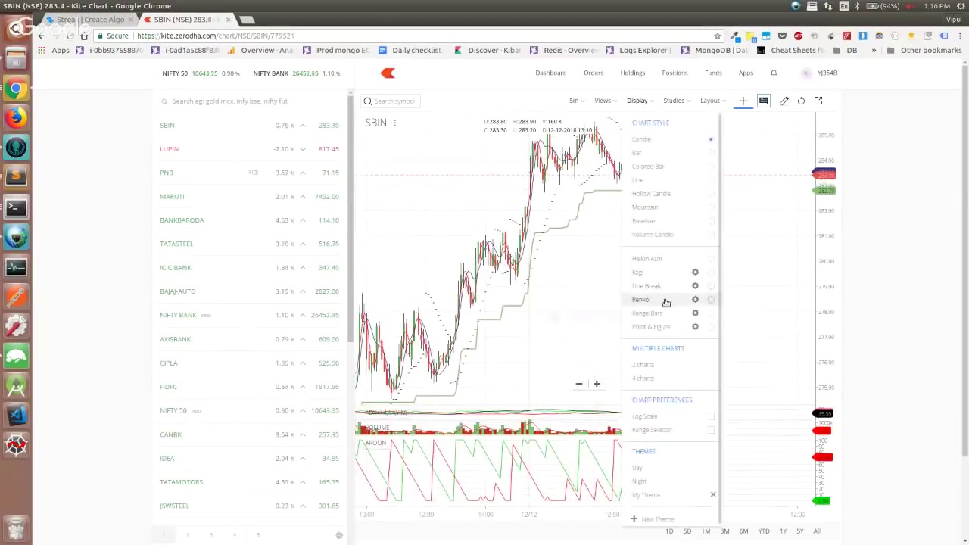
left_click(710, 299)
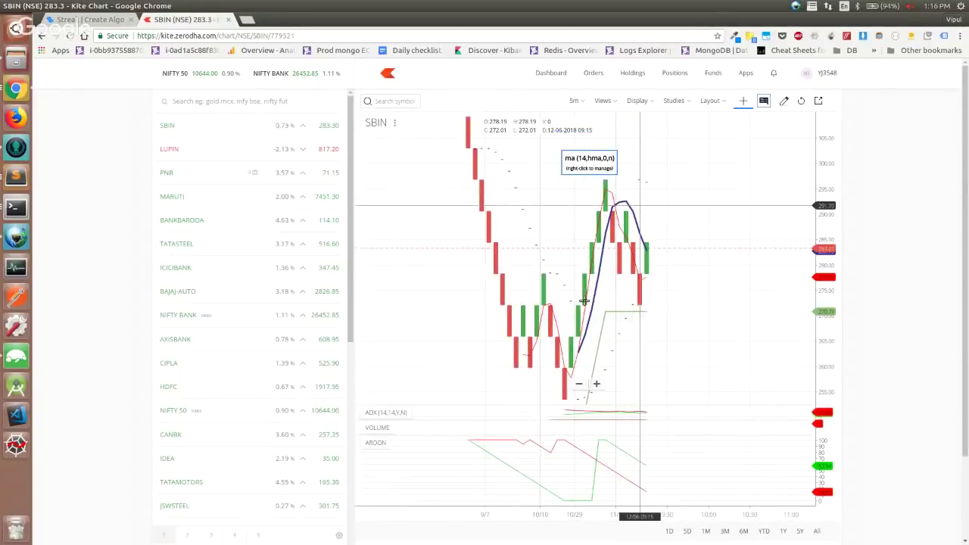
scroll(584, 300, "up", 3)
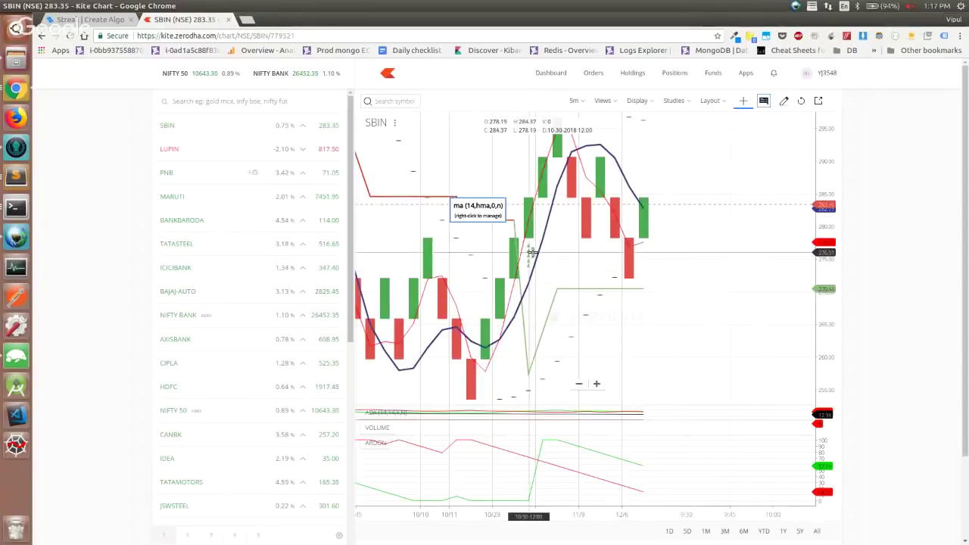
- Switch to the Streak algo form and set the stop loss to 0.5% and the target profit to 1%
left_click(78, 19)
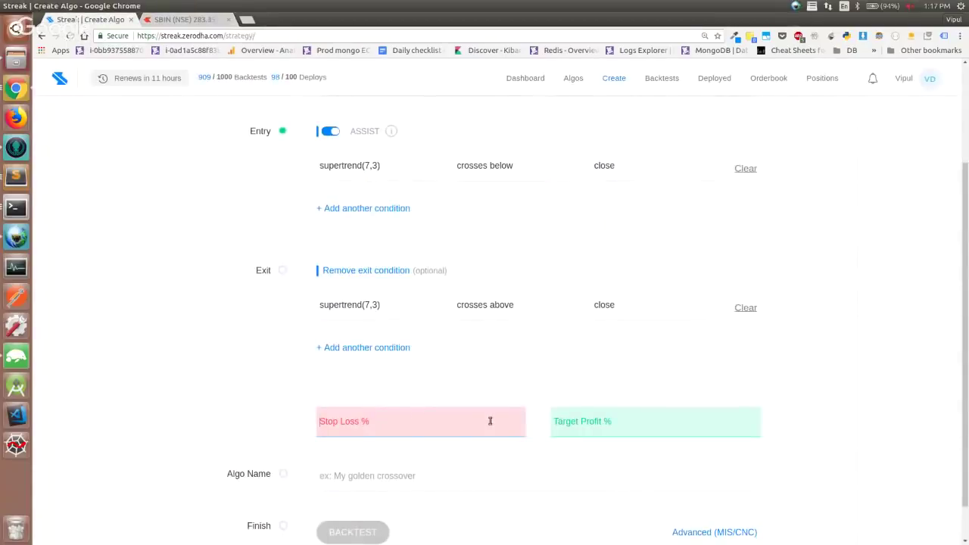
type("0.")
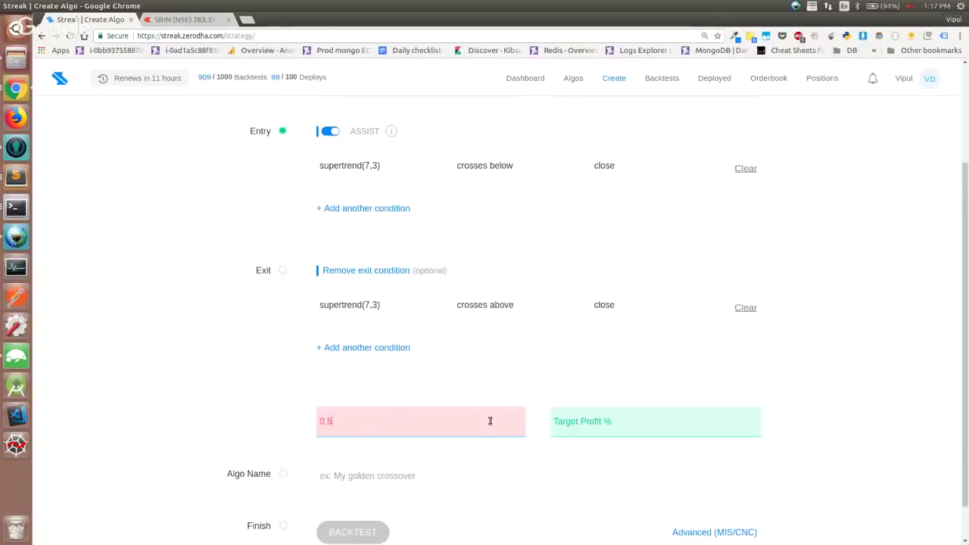
type("5")
left_click(545, 435)
type("1")
scroll(543, 435, "down", 1)
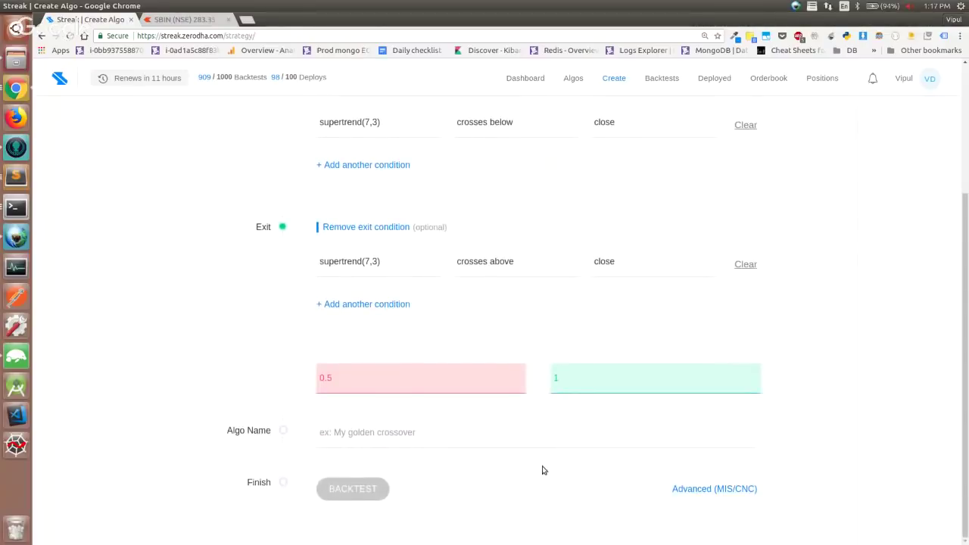
- Open the algo's advanced settings and choose Renko as the chart type
left_click(704, 489)
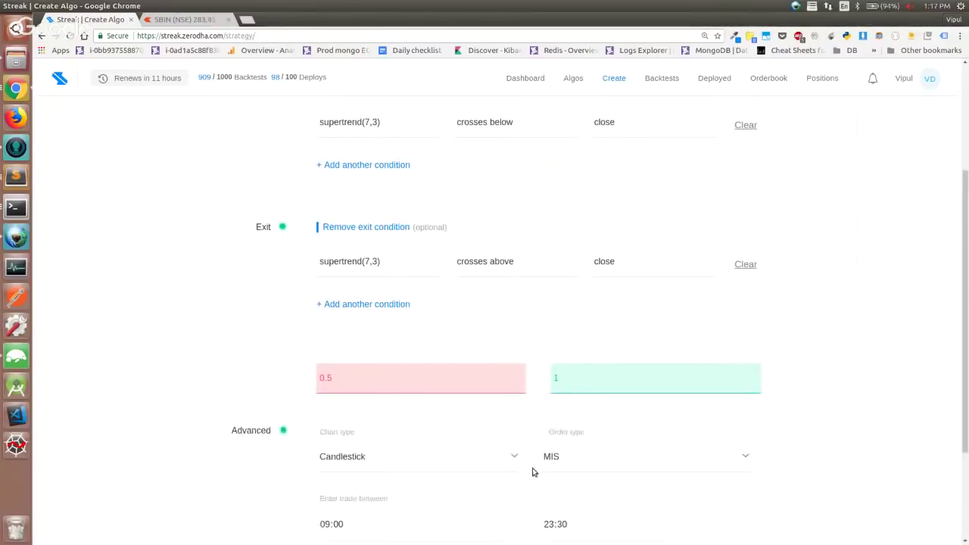
left_click(470, 324)
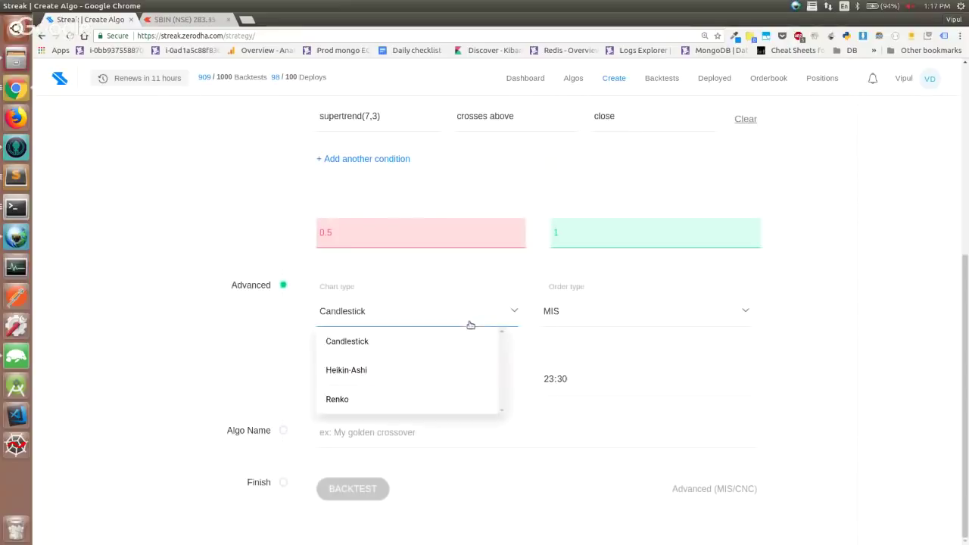
left_click(413, 396)
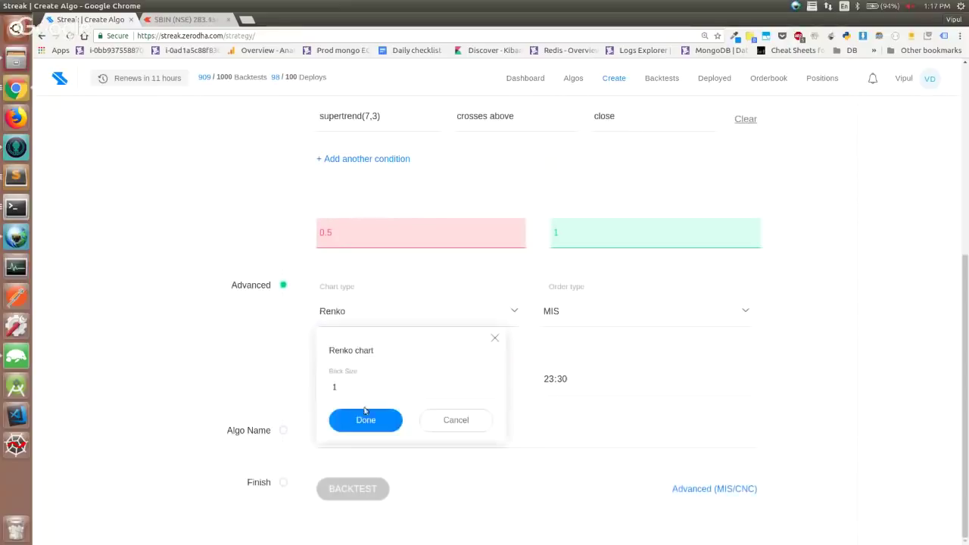
- Switch to the Kite chart, auto-select the Renko range and reopen the range setting to read its value
left_click(186, 20)
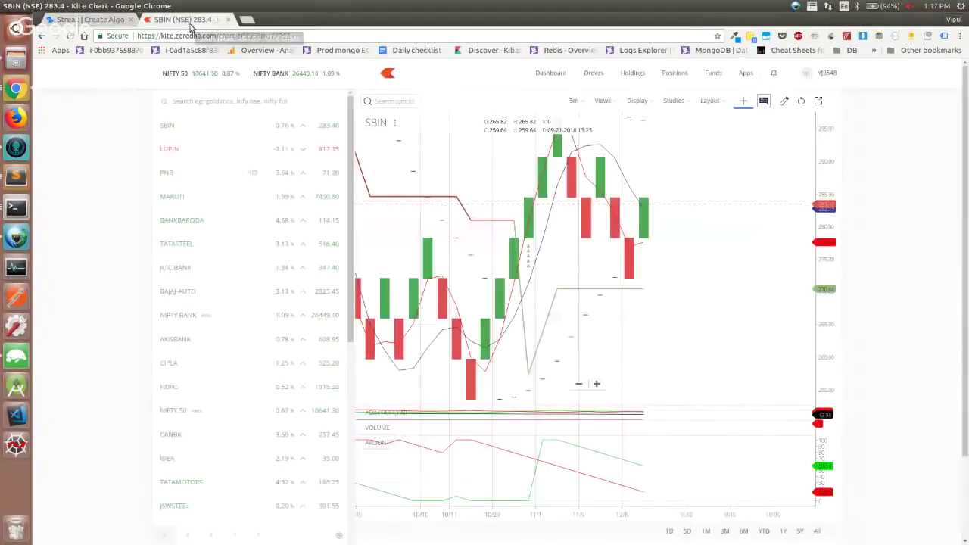
left_click(673, 103)
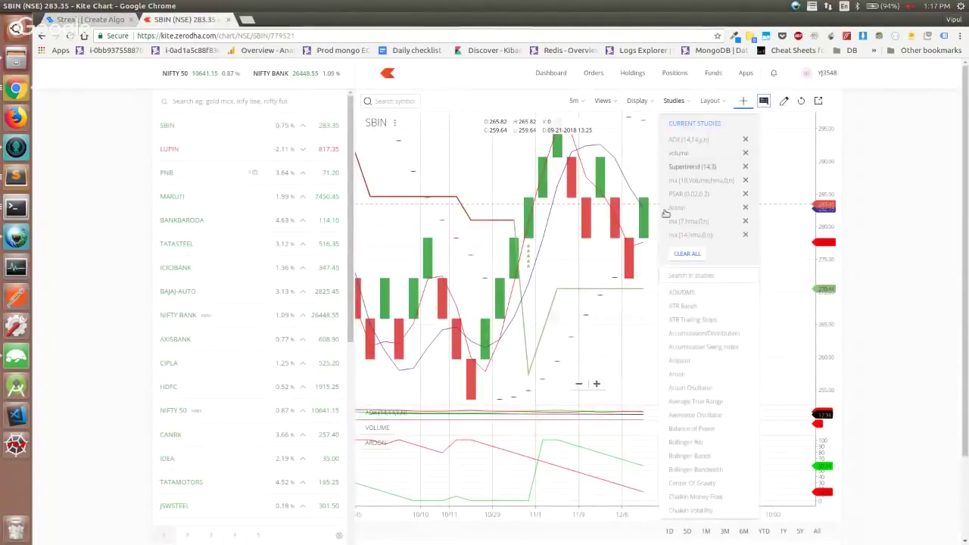
left_click(641, 105)
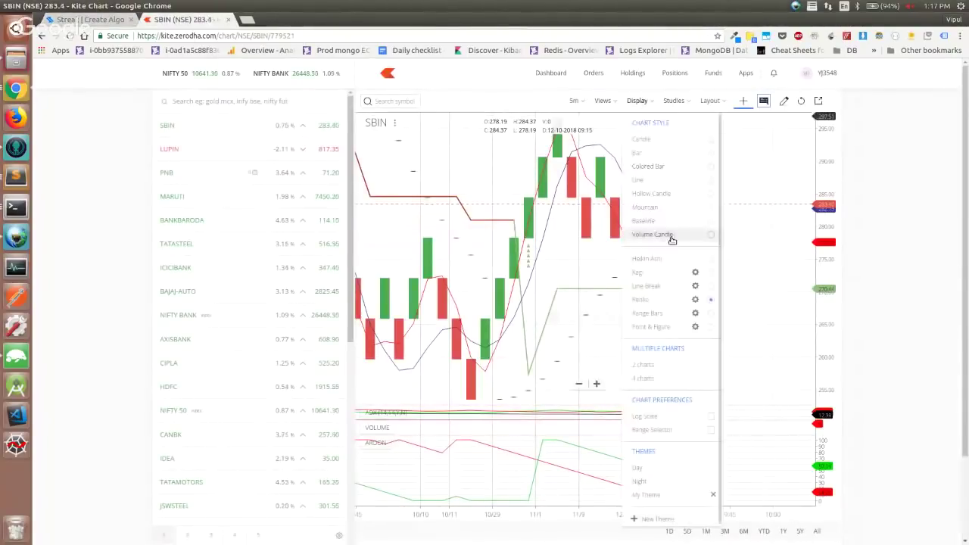
left_click(692, 299)
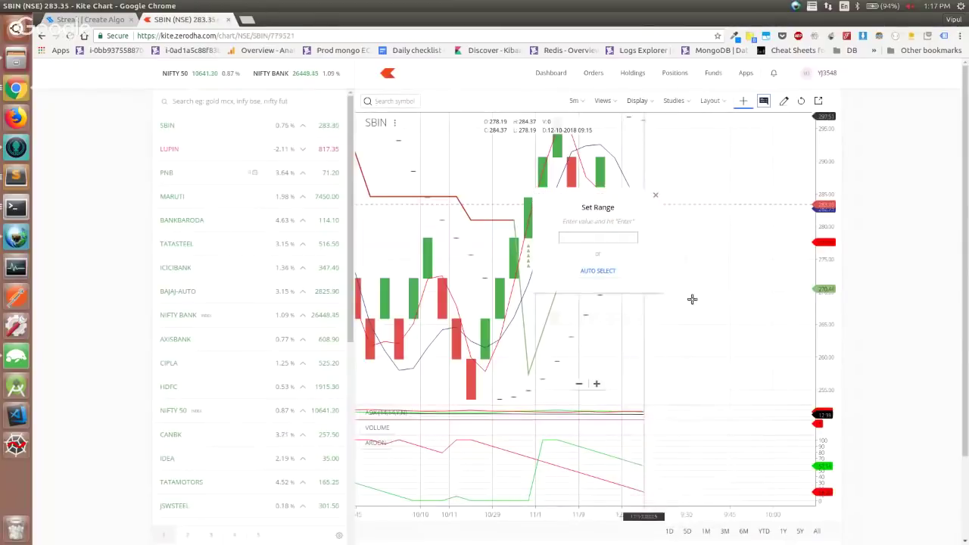
left_click(603, 275)
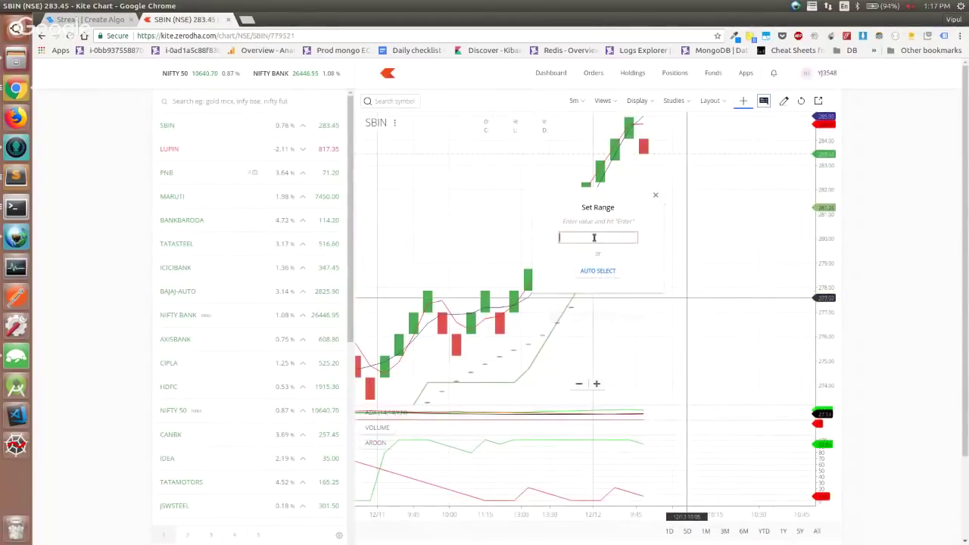
left_click(655, 195)
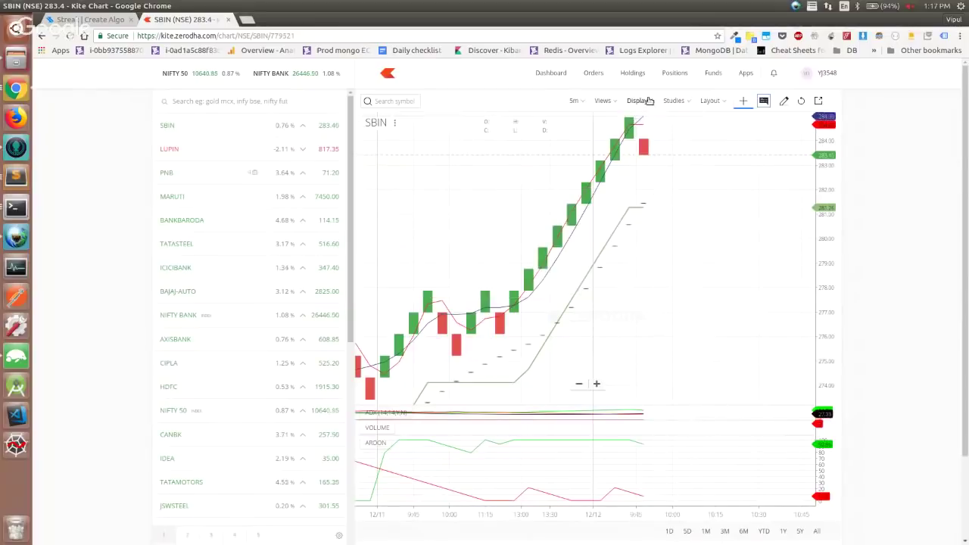
left_click(637, 100)
left_click(694, 300)
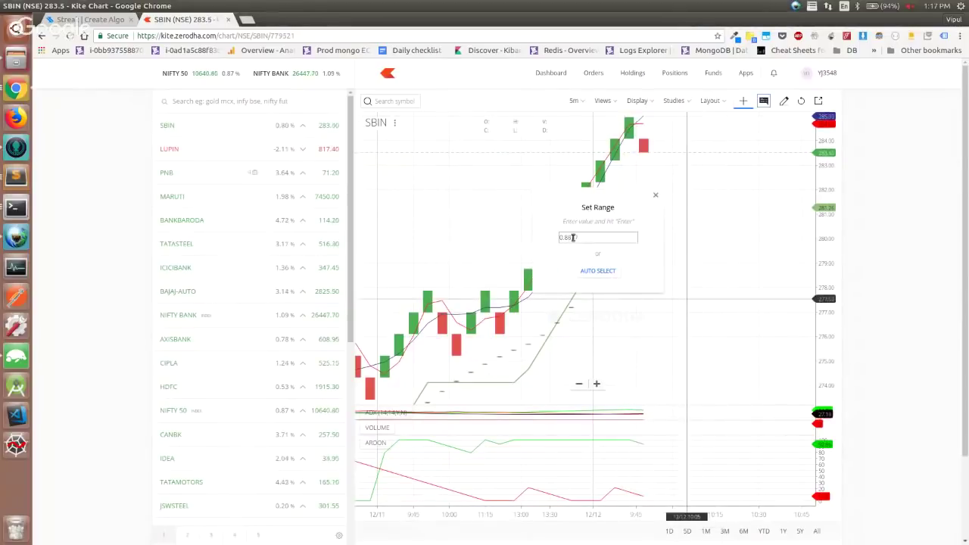
left_click_drag(573, 237, 557, 239)
- Return to the Streak algo form and set the Renko brick size to 0.88
key("ctrl+Tab")
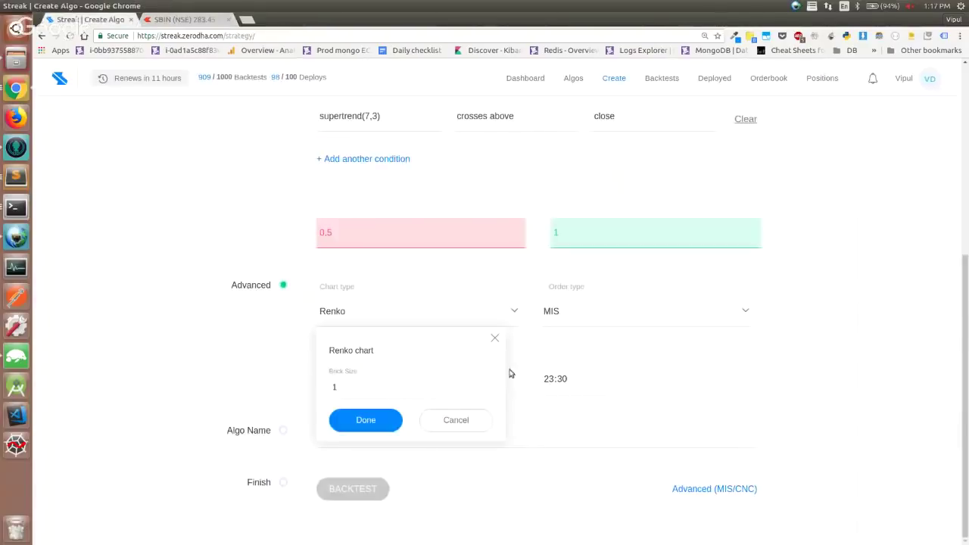
key("BackSpace")
type("0.88")
left_click(378, 418)
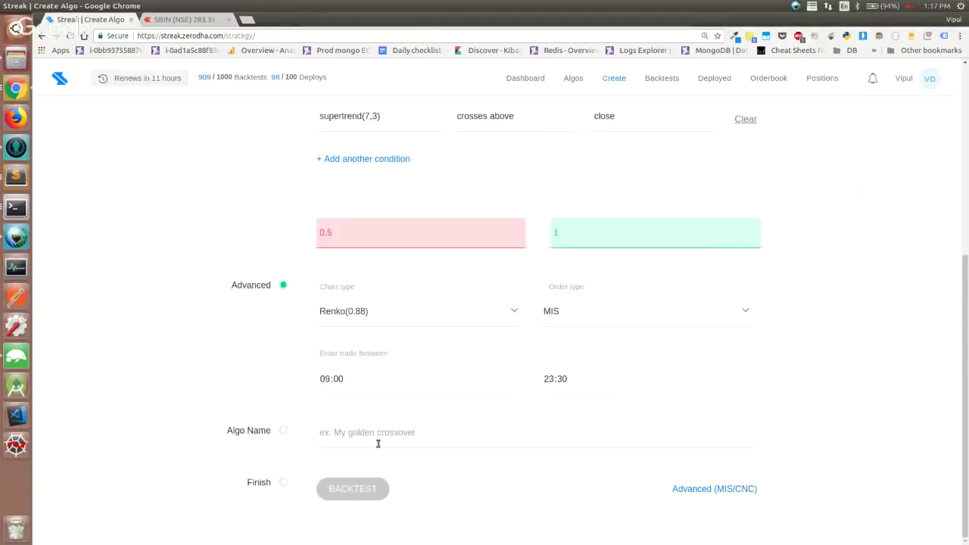
- Name the algo "Renko webinar sample" and run its backtest
left_click(377, 442)
type("Renko ")
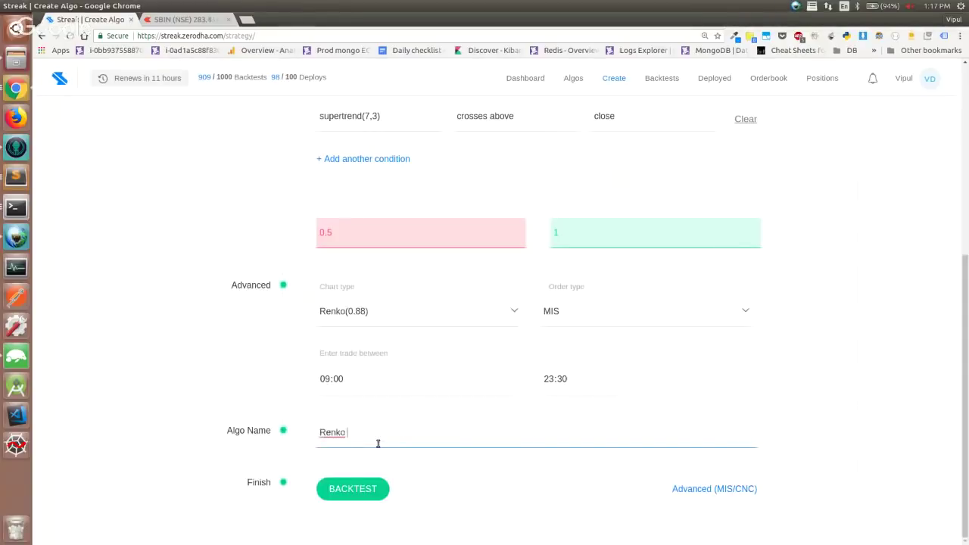
type("we")
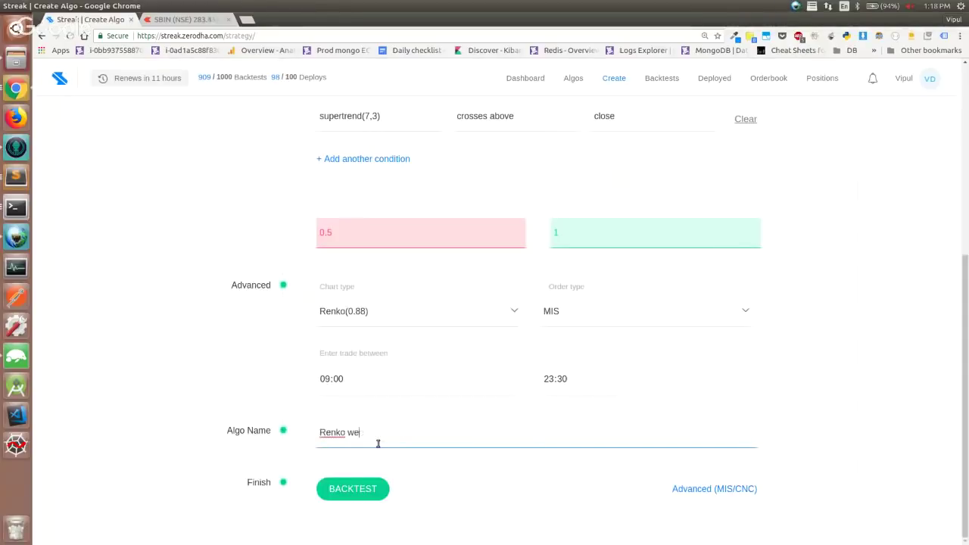
type("ninar s")
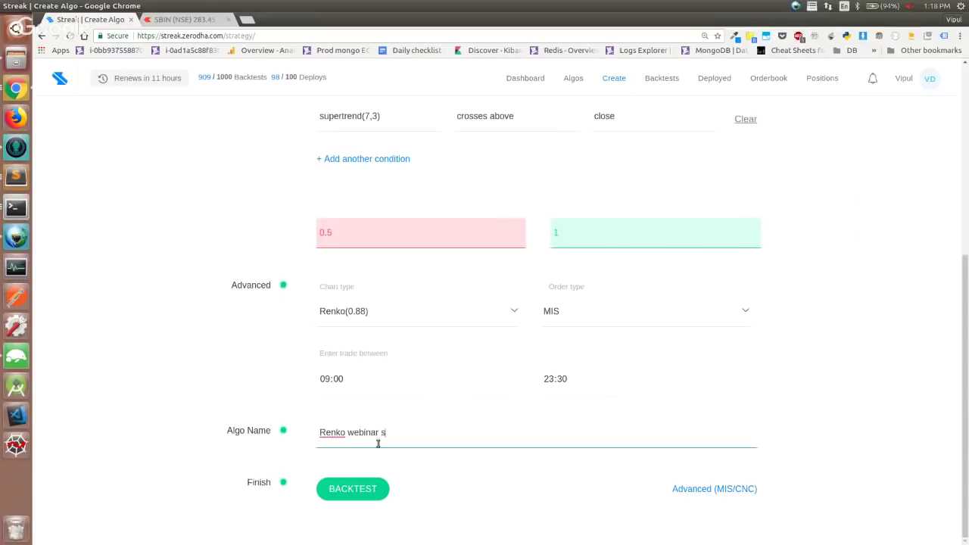
type("ample")
left_click(365, 491)
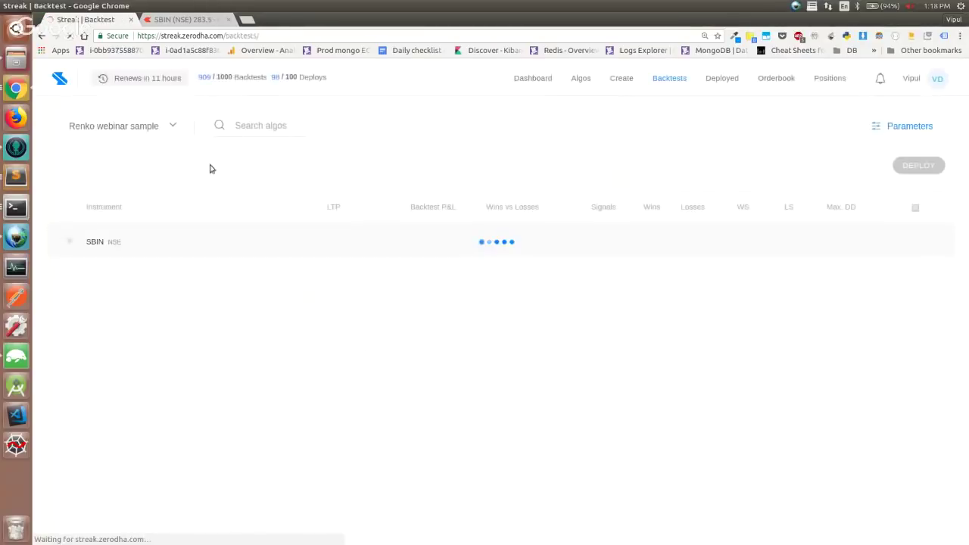
- Reopen the Renko webinar sample algo for editing, keep its position as Buy and rerun the backtest
left_click(180, 127)
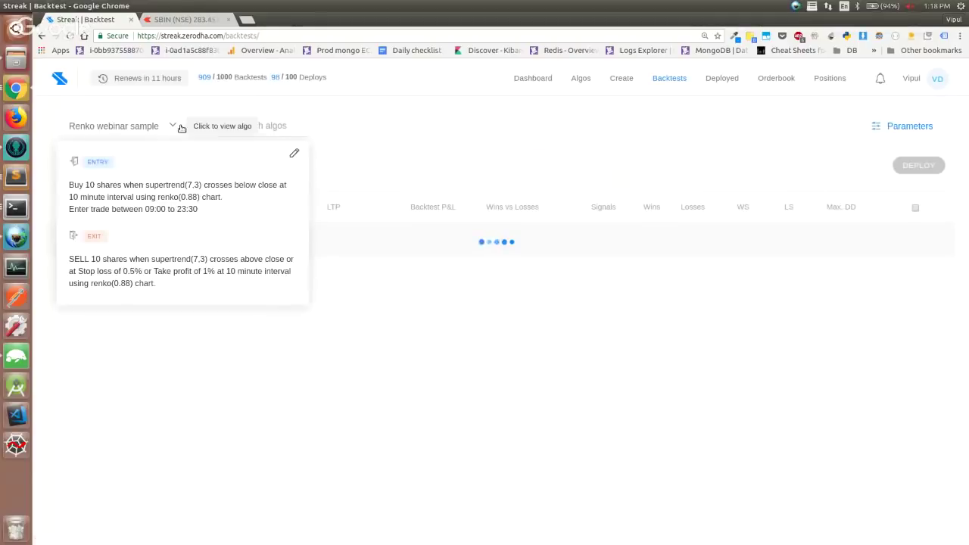
left_click(295, 156)
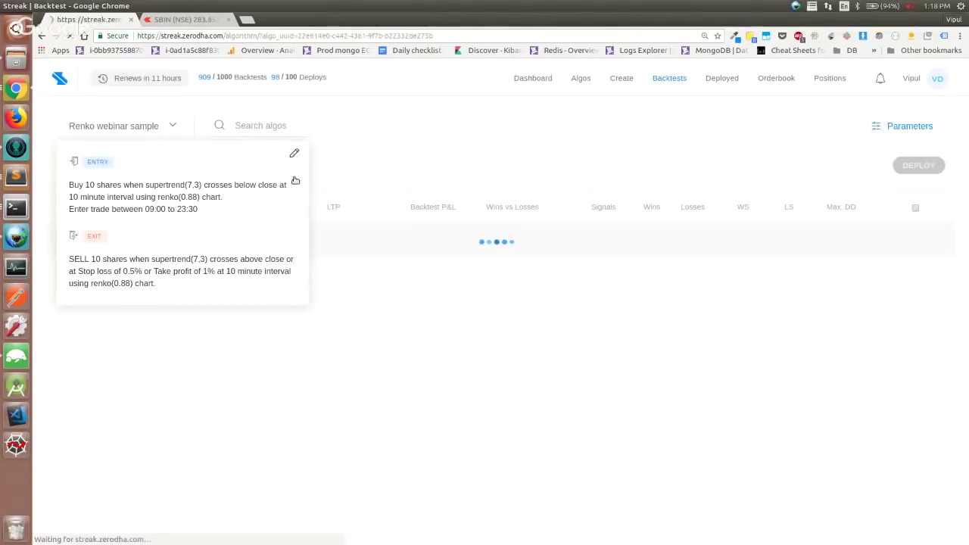
left_click(395, 227)
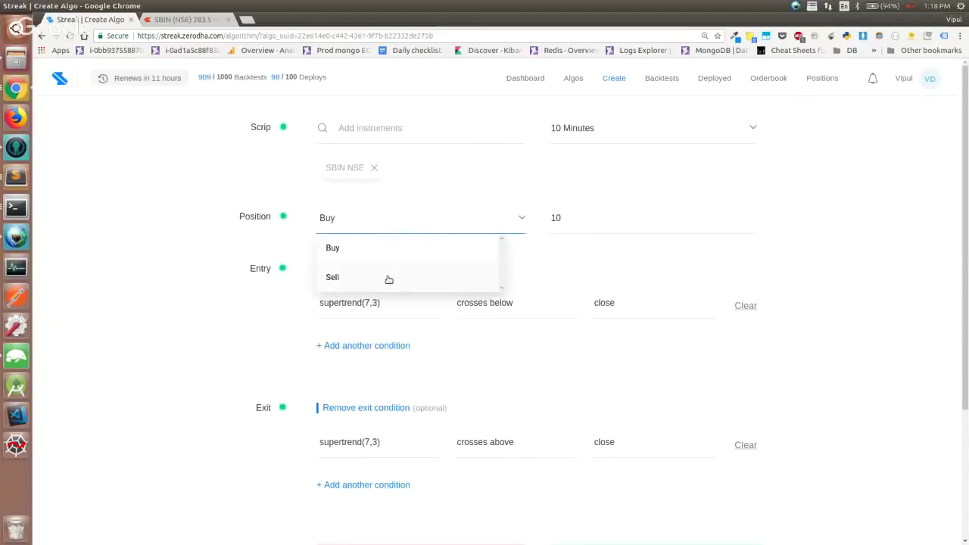
left_click(387, 249)
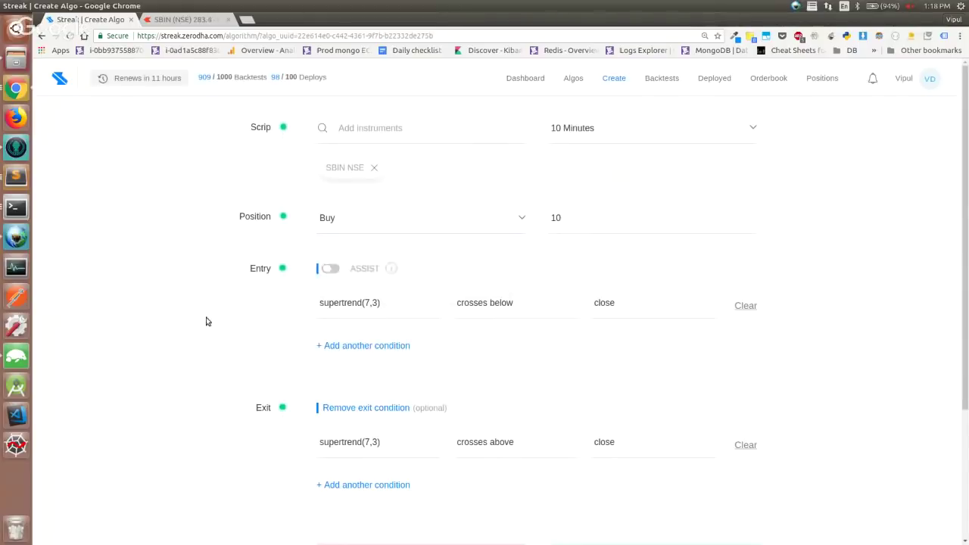
scroll(205, 320, "down", 3)
left_click(352, 491)
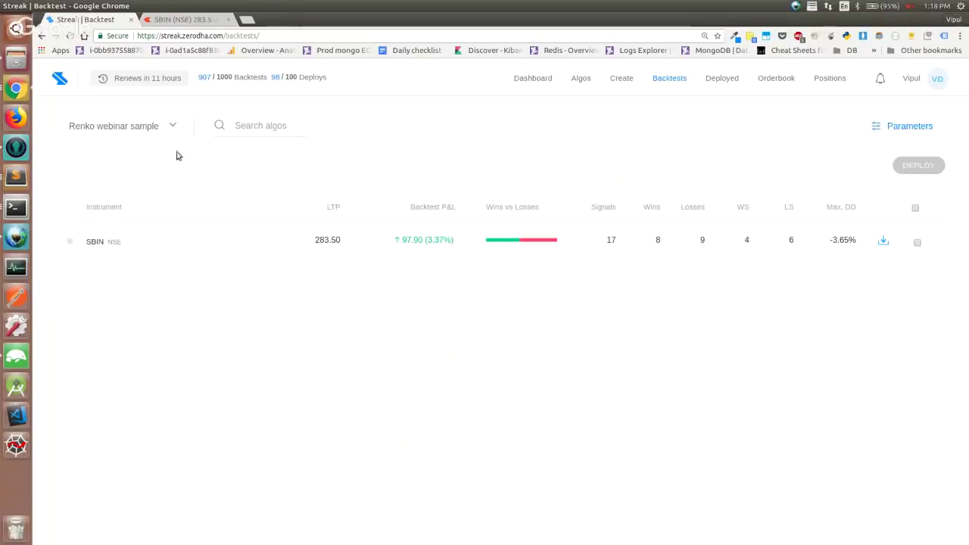
- Expand the SBIN backtest result and review its statistics together with the algo's entry and exit conditions
left_click(476, 251)
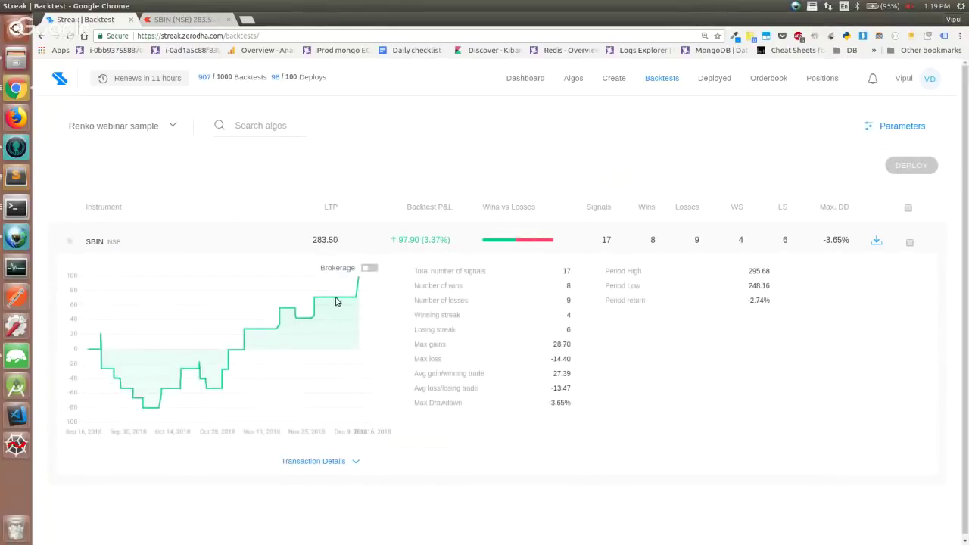
mouse_move(168, 123)
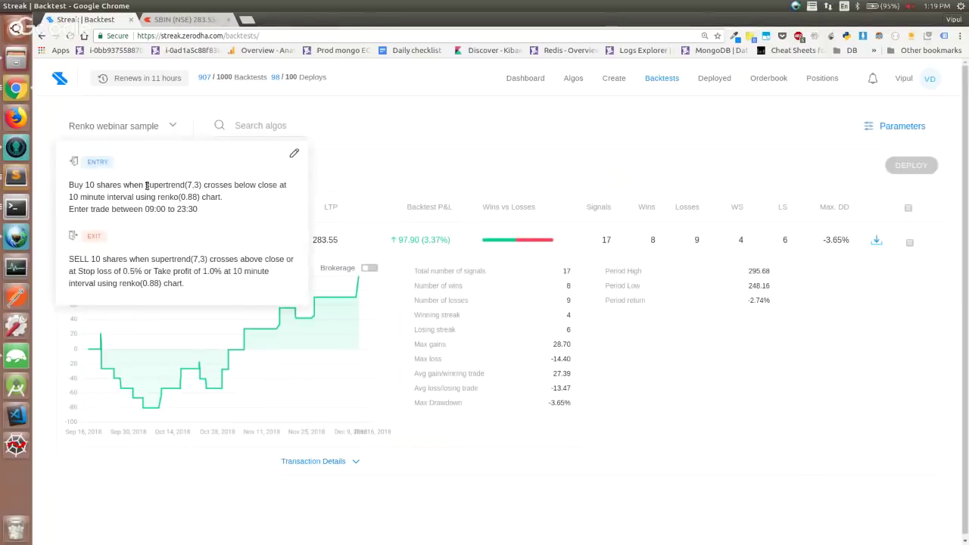
left_click_drag(146, 186, 228, 201)
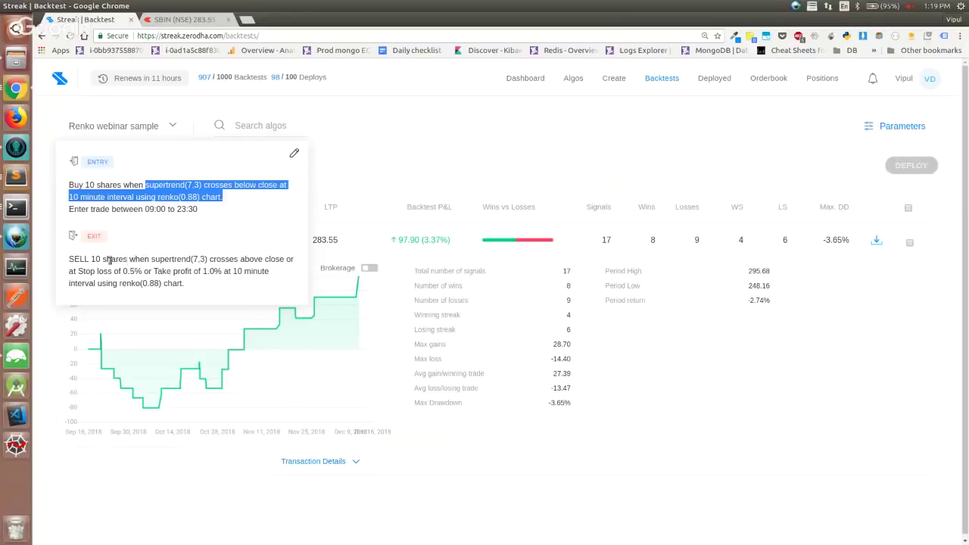
left_click_drag(110, 258, 400, 248)
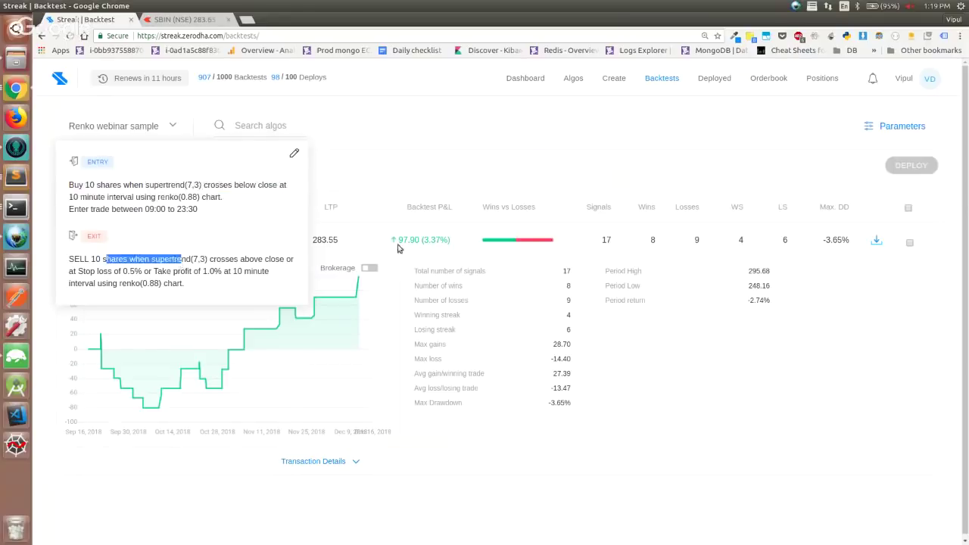
- Look through the SBIN backtest's transaction details and go to the list of saved algos
left_click(431, 464)
scroll(430, 465, "down", 10)
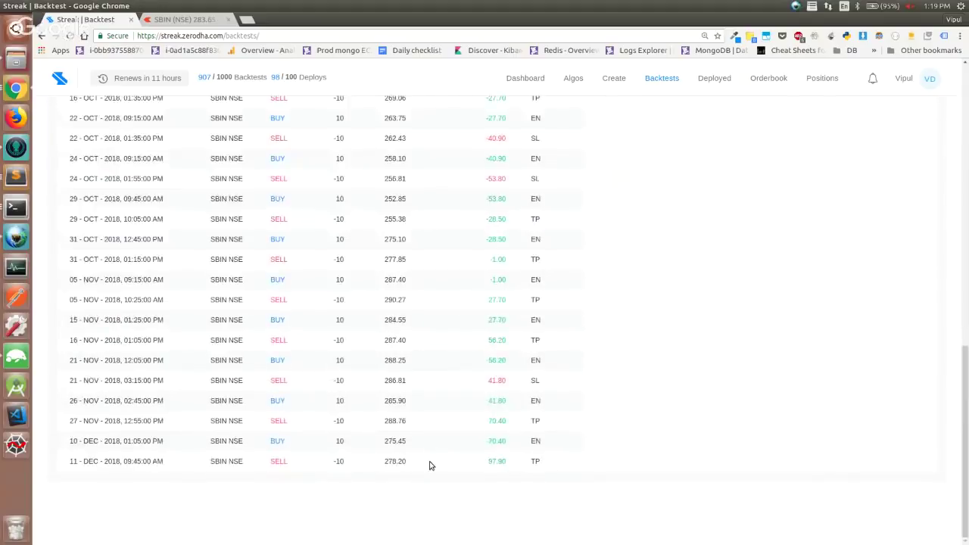
scroll(430, 464, "up", 10)
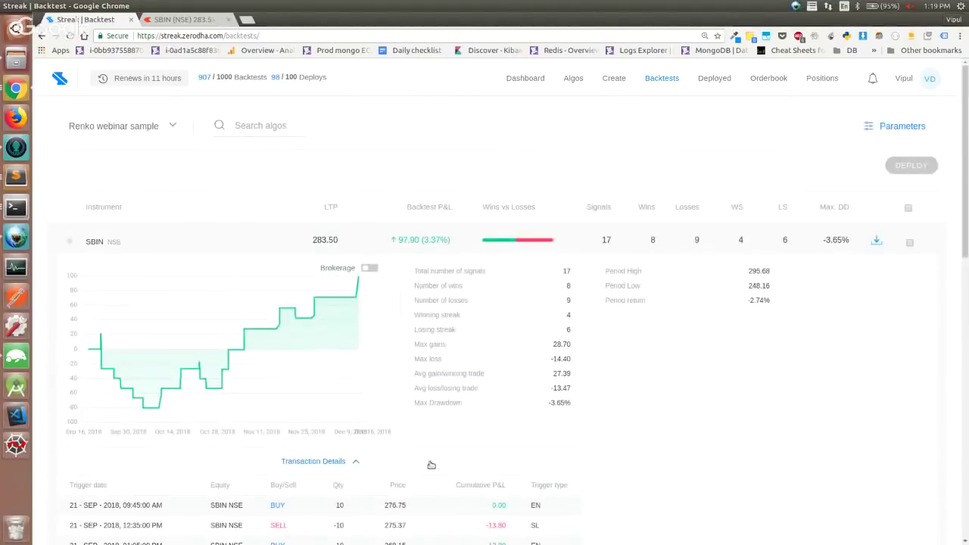
left_click(560, 84)
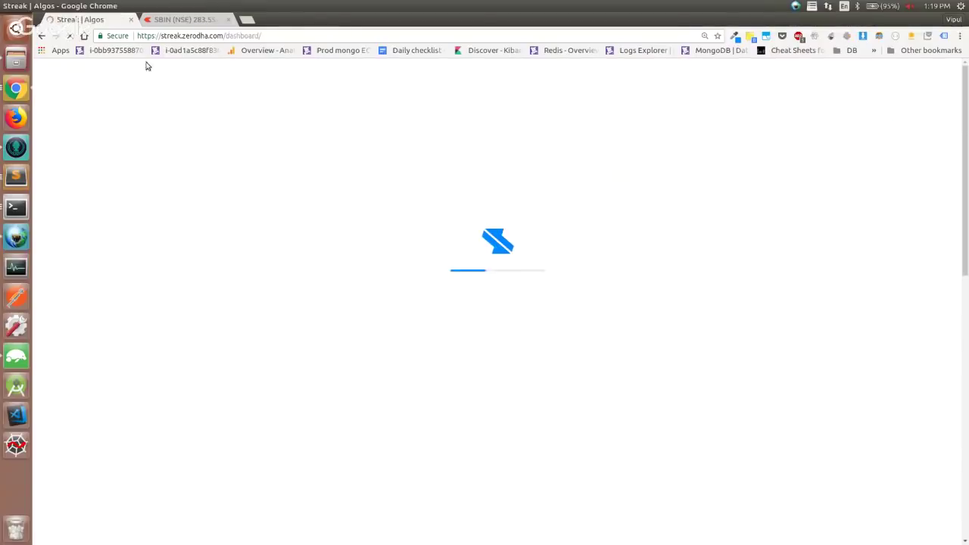
- Go back to the Renko webinar sample backtest, consult the Streak manual's Backtest page on backtest parameters, and return to the results
left_click(42, 38)
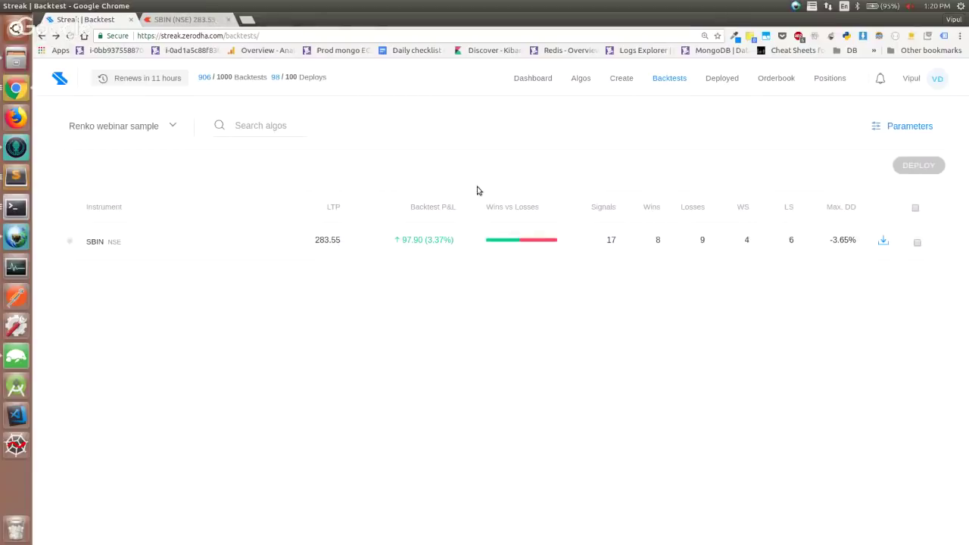
left_click(937, 79)
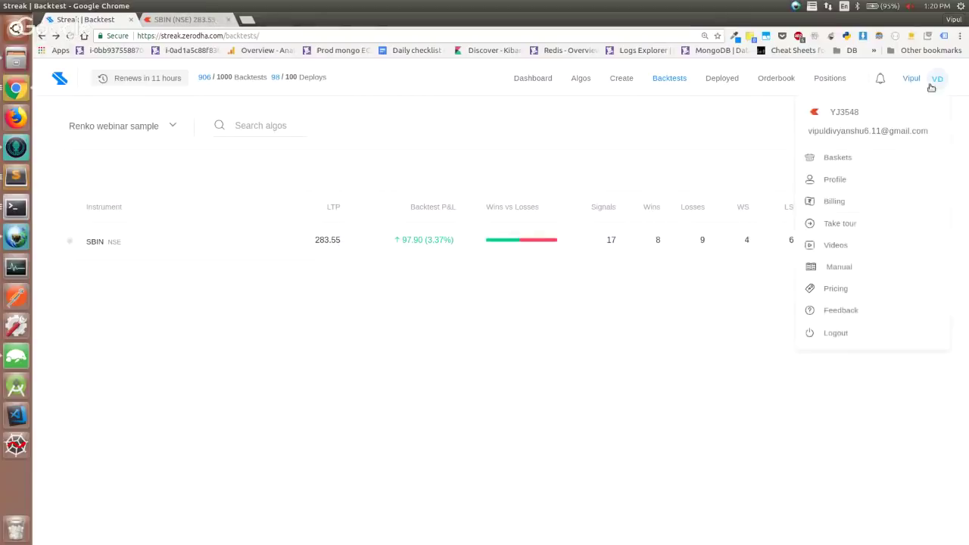
left_click(846, 262)
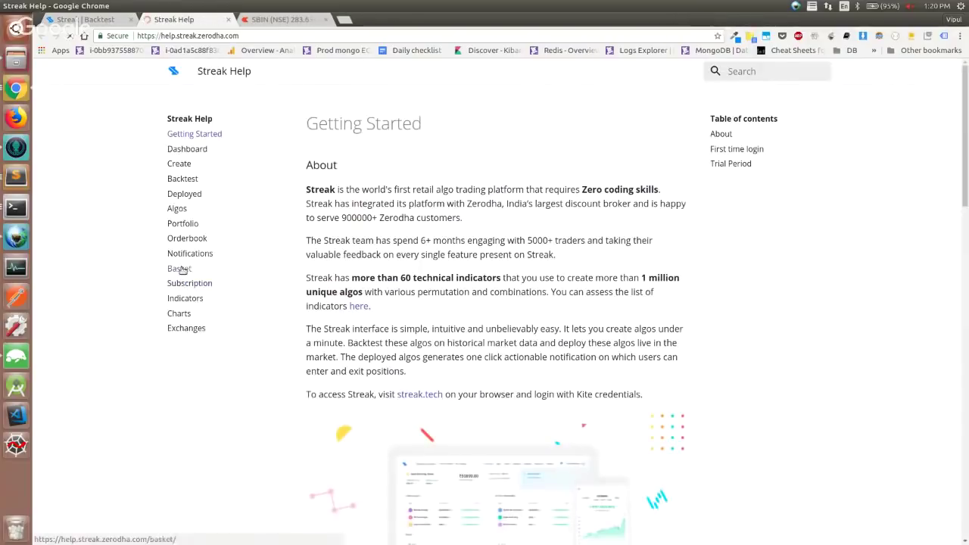
left_click(183, 178)
scroll(288, 250, "down", 4)
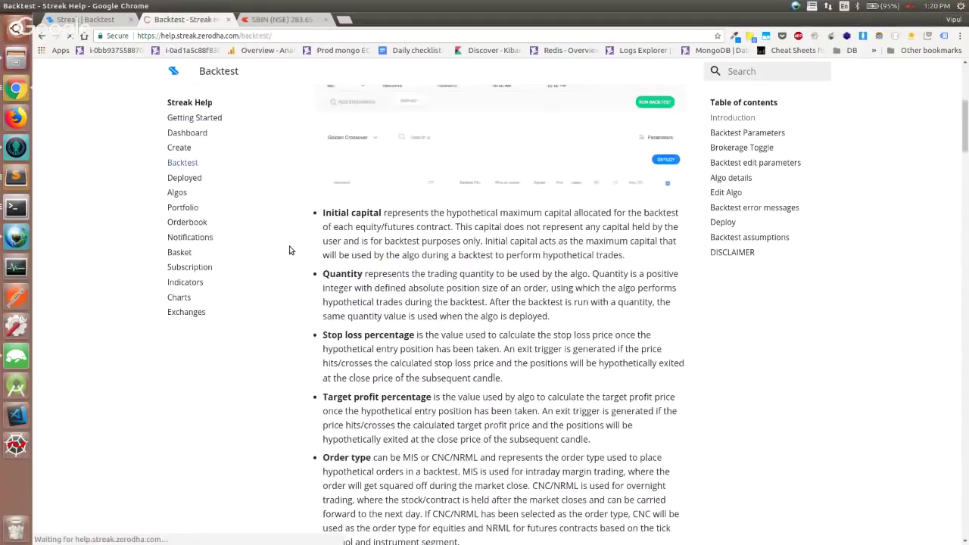
scroll(288, 250, "down", 5)
key("ctrl+shift+Tab")
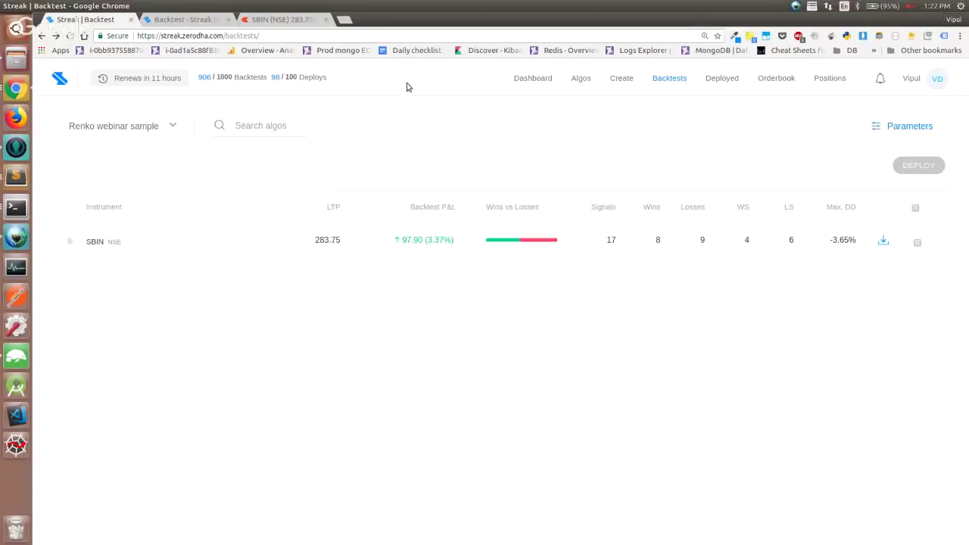
- Review the Renko webinar sample algo's Supertrend entry and exit conditions, including its stop loss and take profit rules
left_click(173, 129)
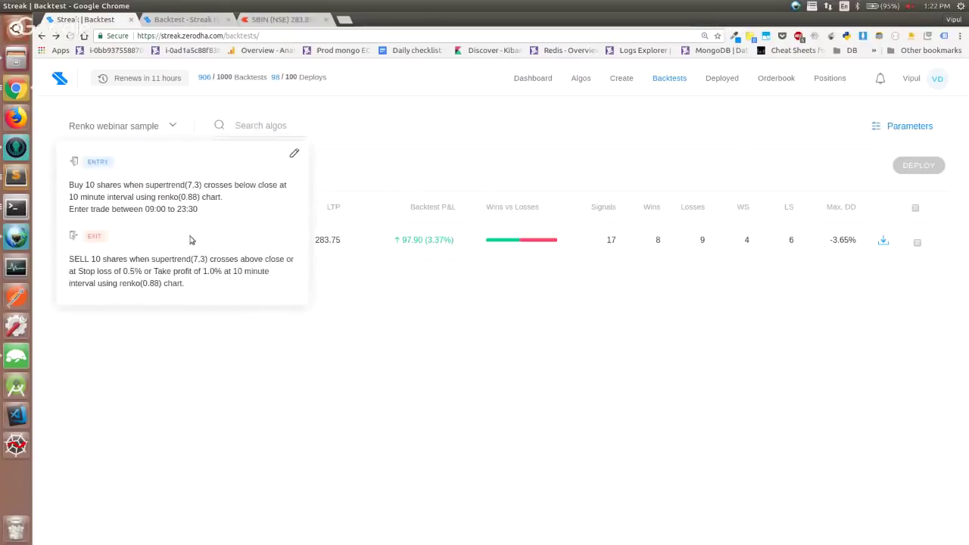
left_click_drag(151, 259, 285, 259)
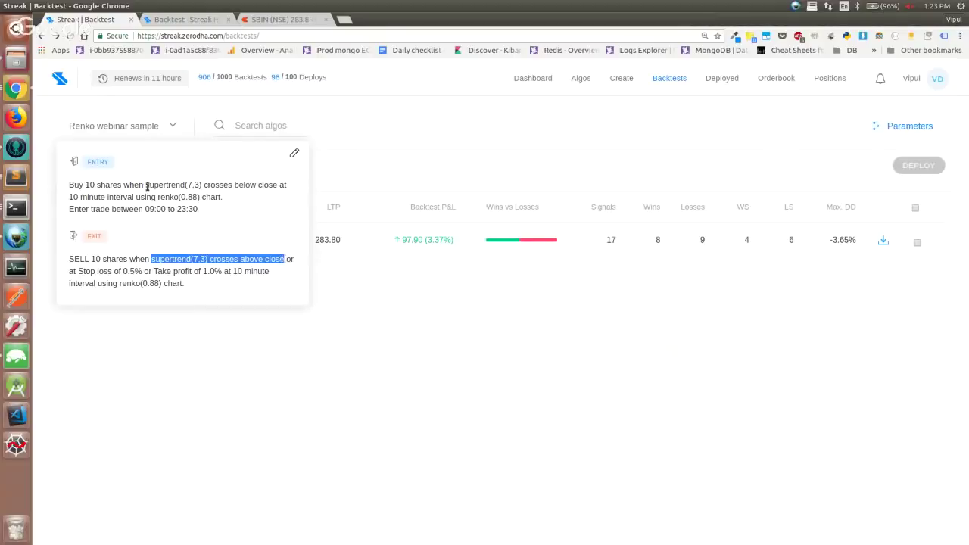
left_click_drag(146, 186, 276, 184)
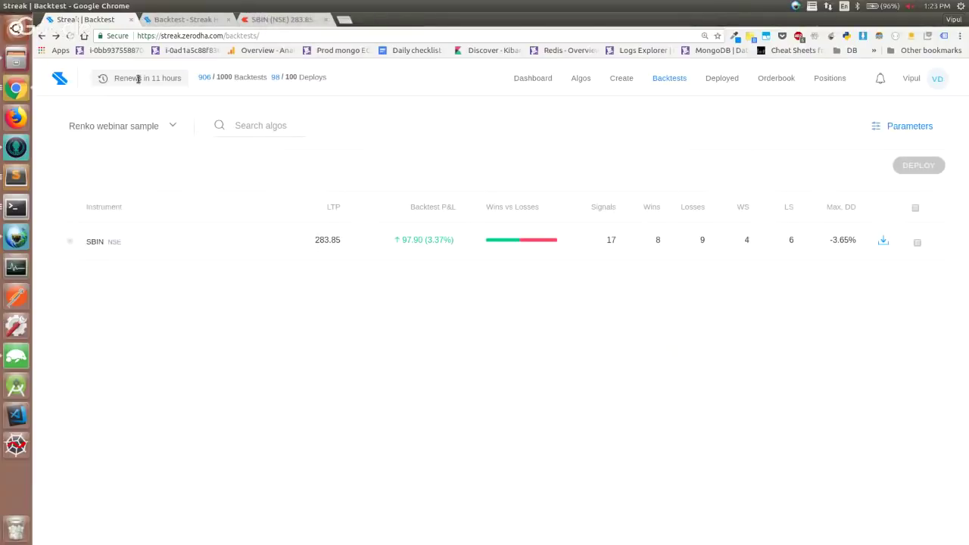
mouse_move(171, 124)
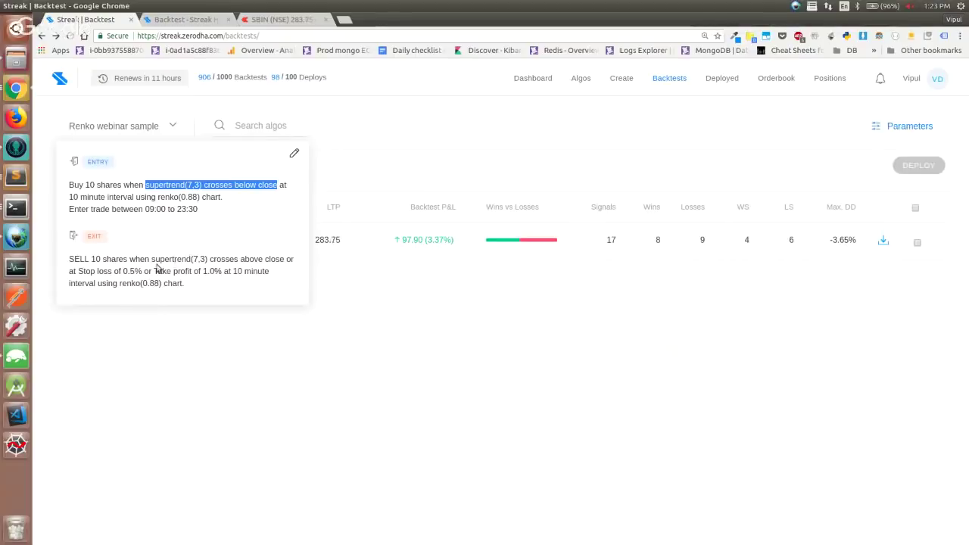
left_click_drag(154, 259, 284, 263)
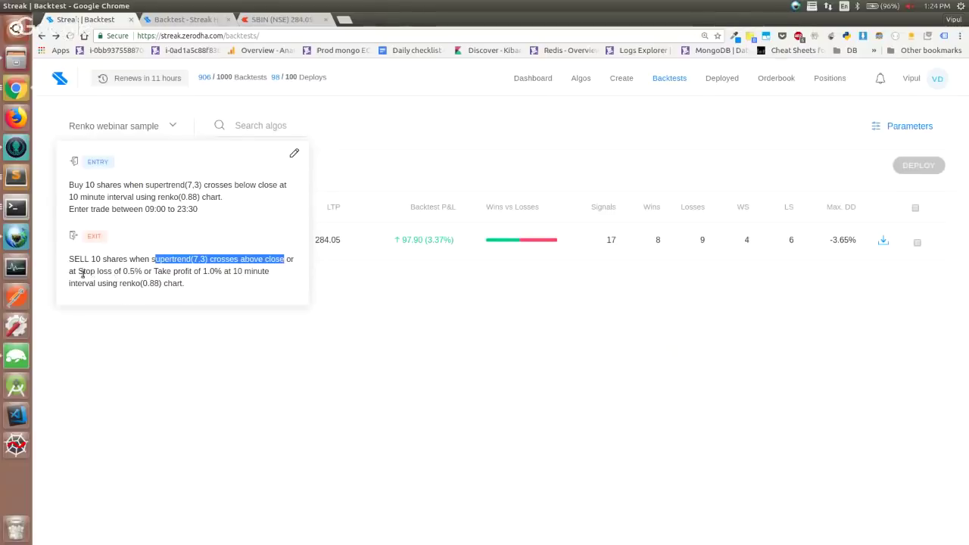
left_click_drag(84, 273, 218, 274)
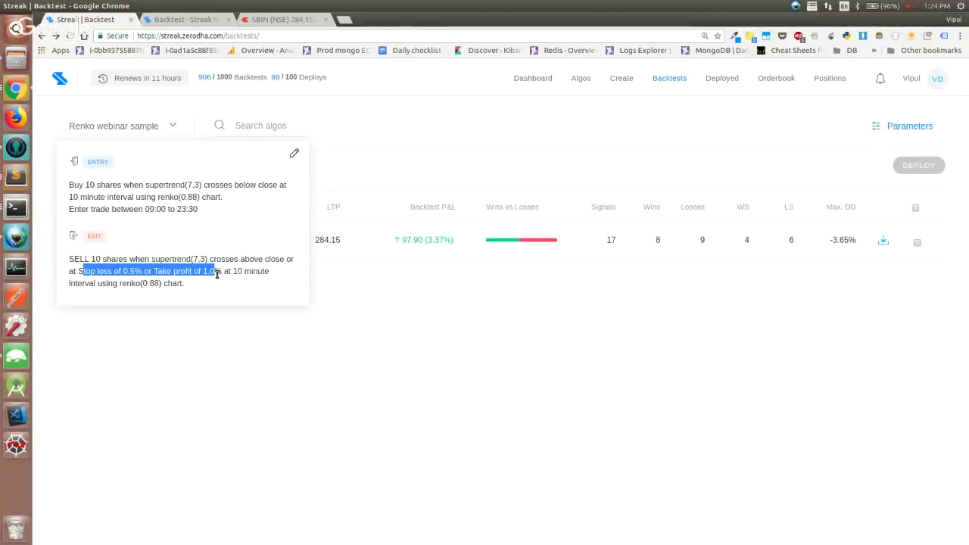
left_click_drag(152, 261, 273, 259)
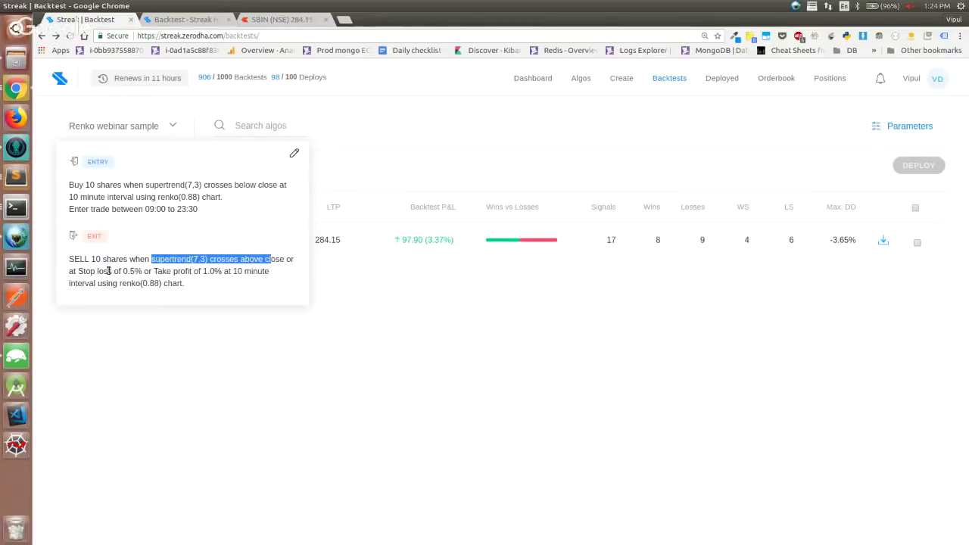
left_click_drag(95, 271, 218, 271)
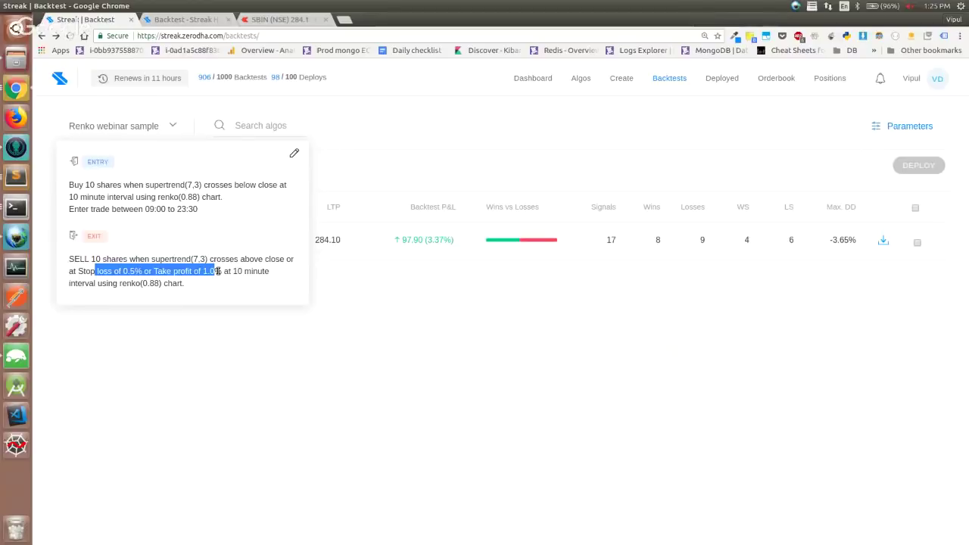
left_click_drag(151, 258, 281, 260)
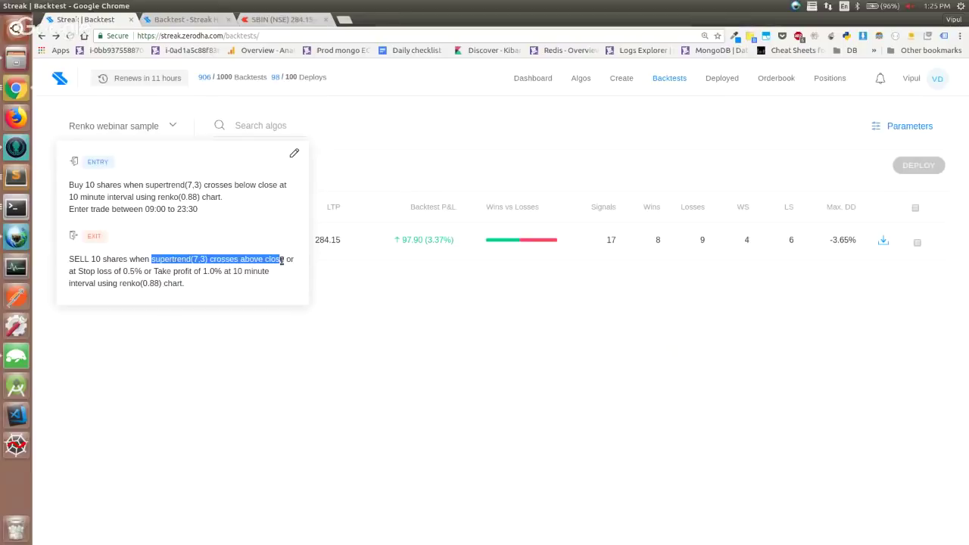
- Select the SBIN backtest result for deployment and check the order type options in its deploy settings, keeping Intraday (MIS)
left_click(915, 209)
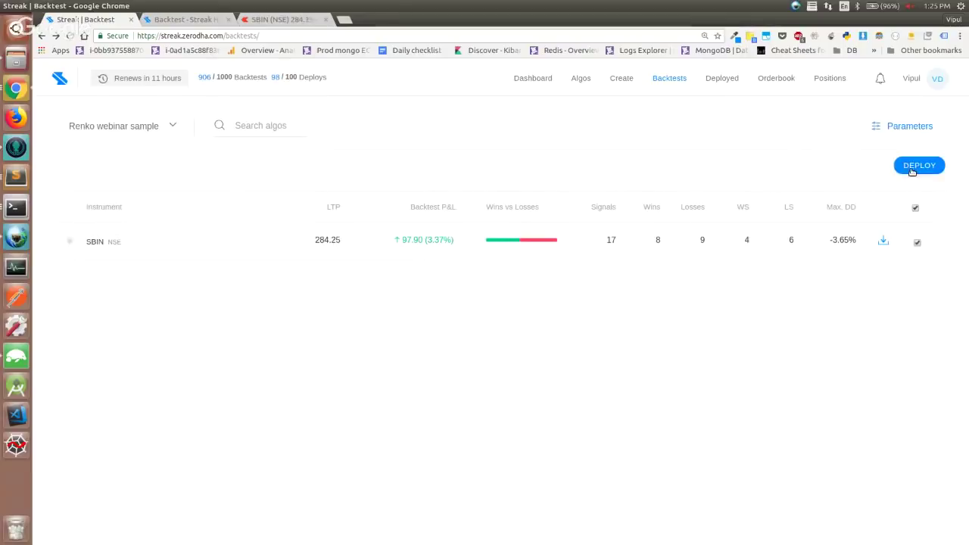
left_click(912, 172)
left_click(620, 252)
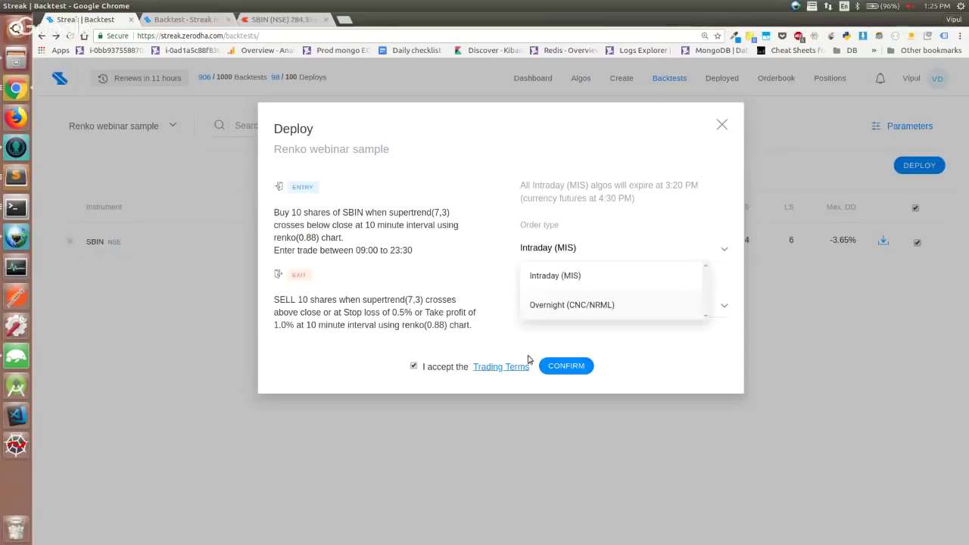
left_click(356, 353)
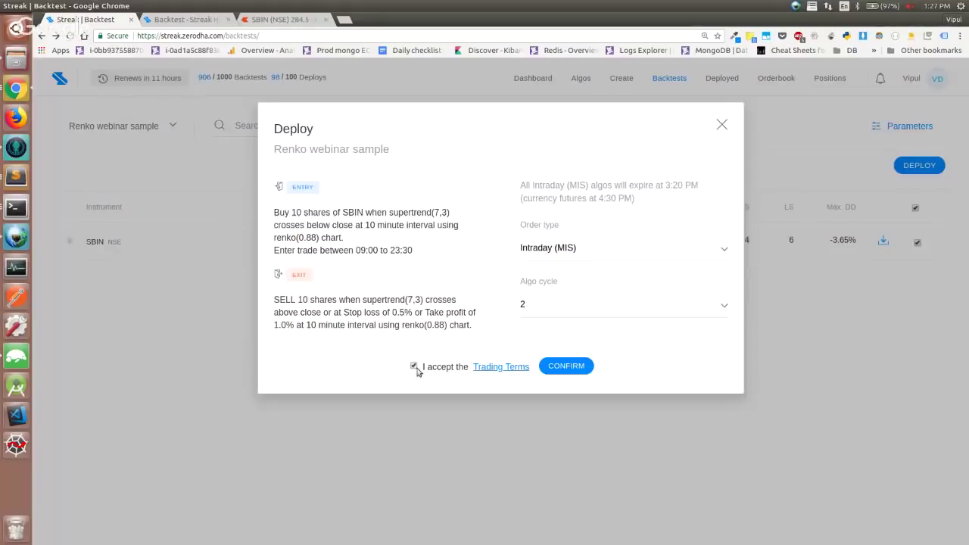
- Show the closing "What's next" slide, switch to the Google Hangouts window and stop sharing the screen
key("alt+Tab")
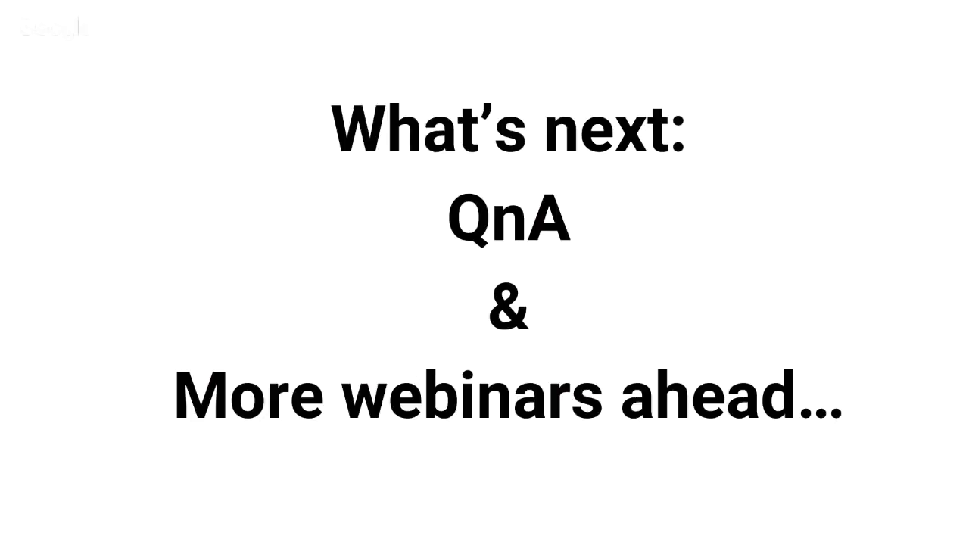
key("alt+Tab")
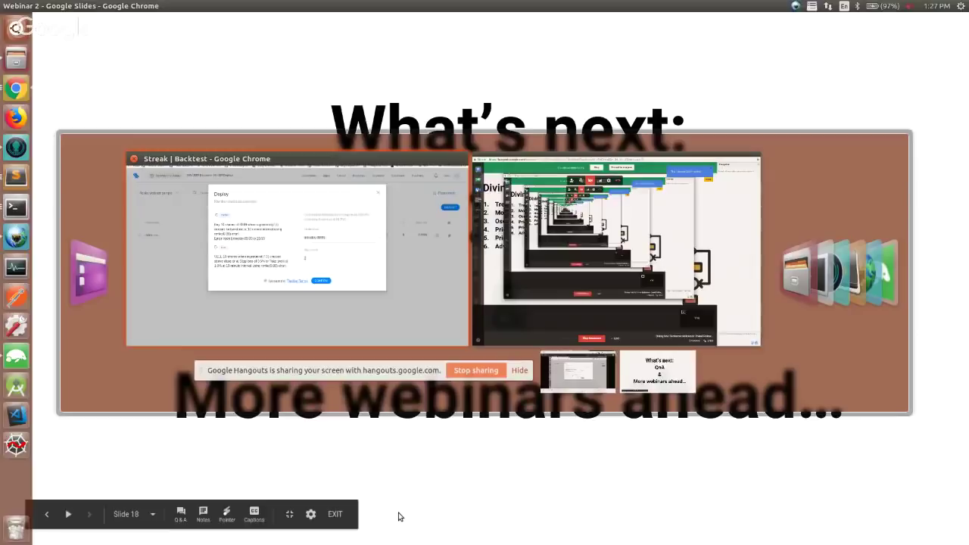
key("alt+Tab")
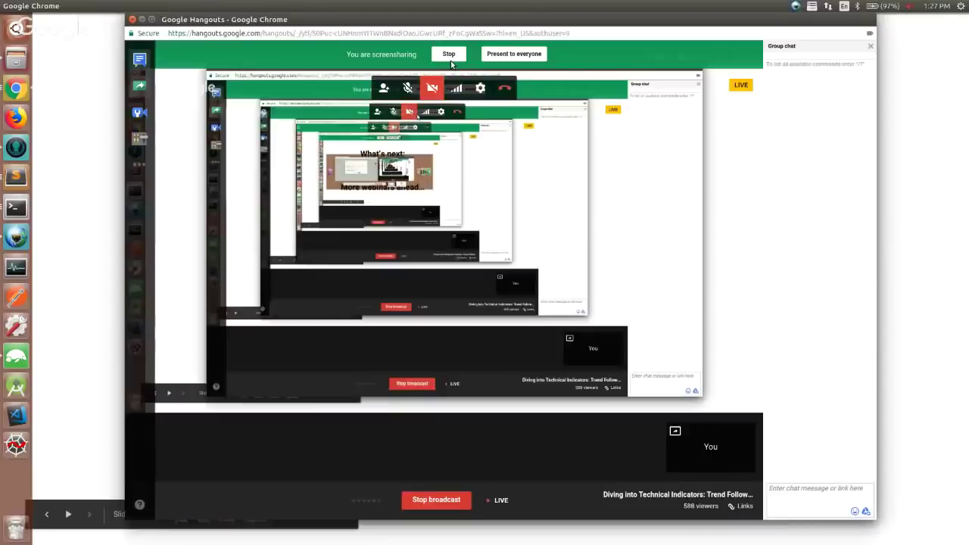
left_click(449, 57)
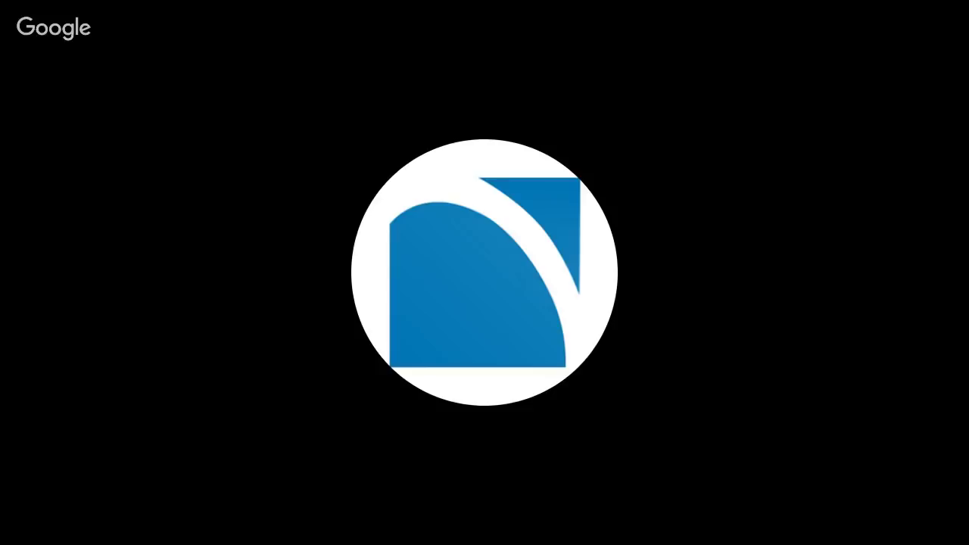